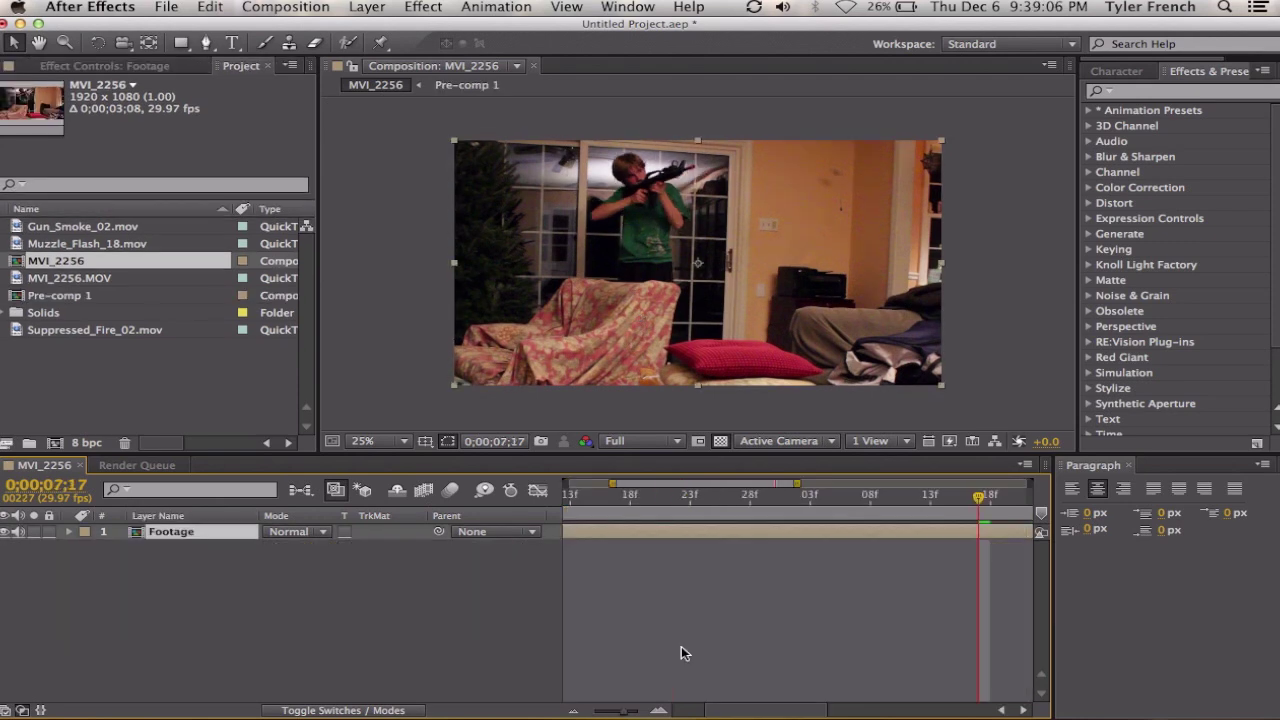
Step: Deselect the Footage layer and move the playhead to 0;00;06;27, where the rifle fires
left_click(220, 586)
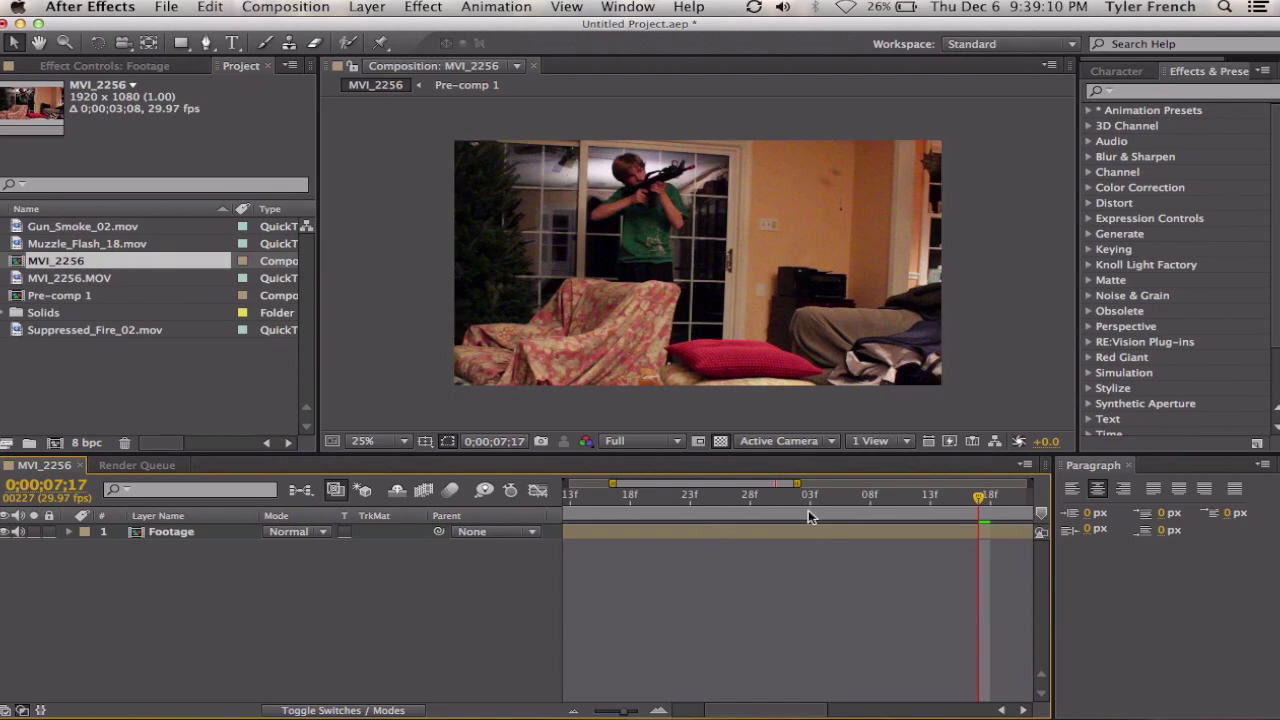
left_click_drag(808, 512, 738, 505)
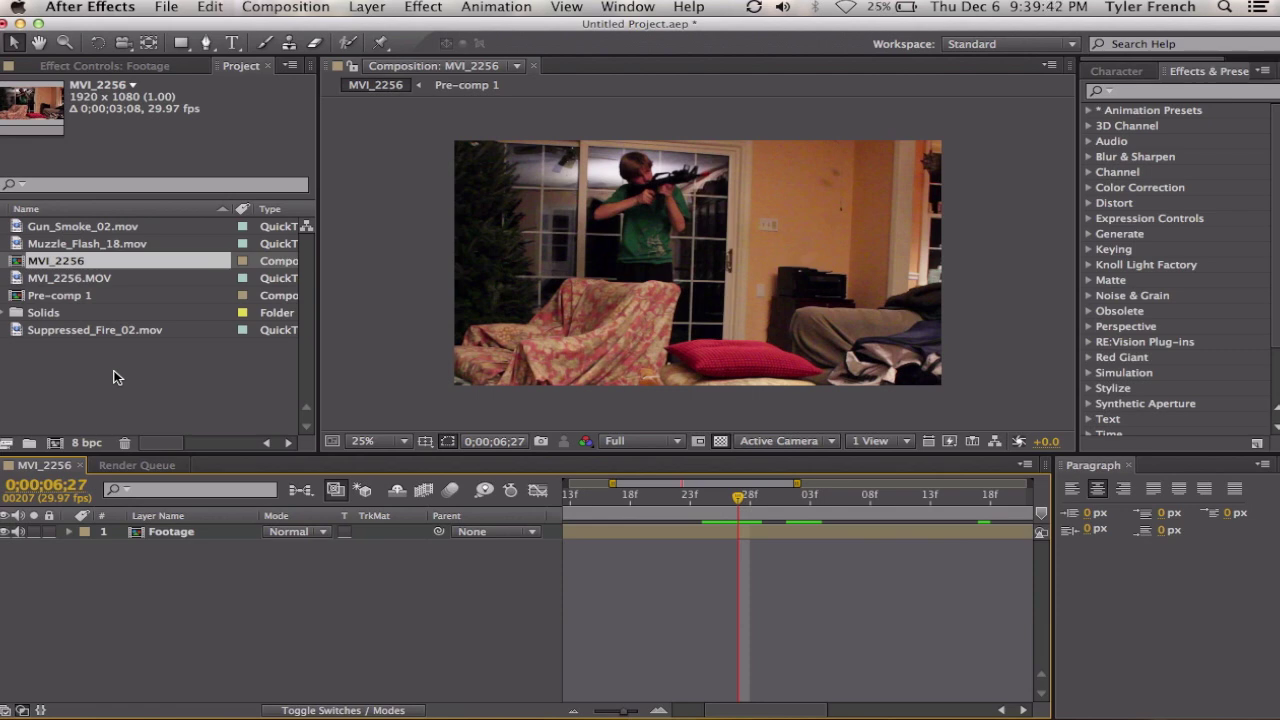
double_click(100, 398)
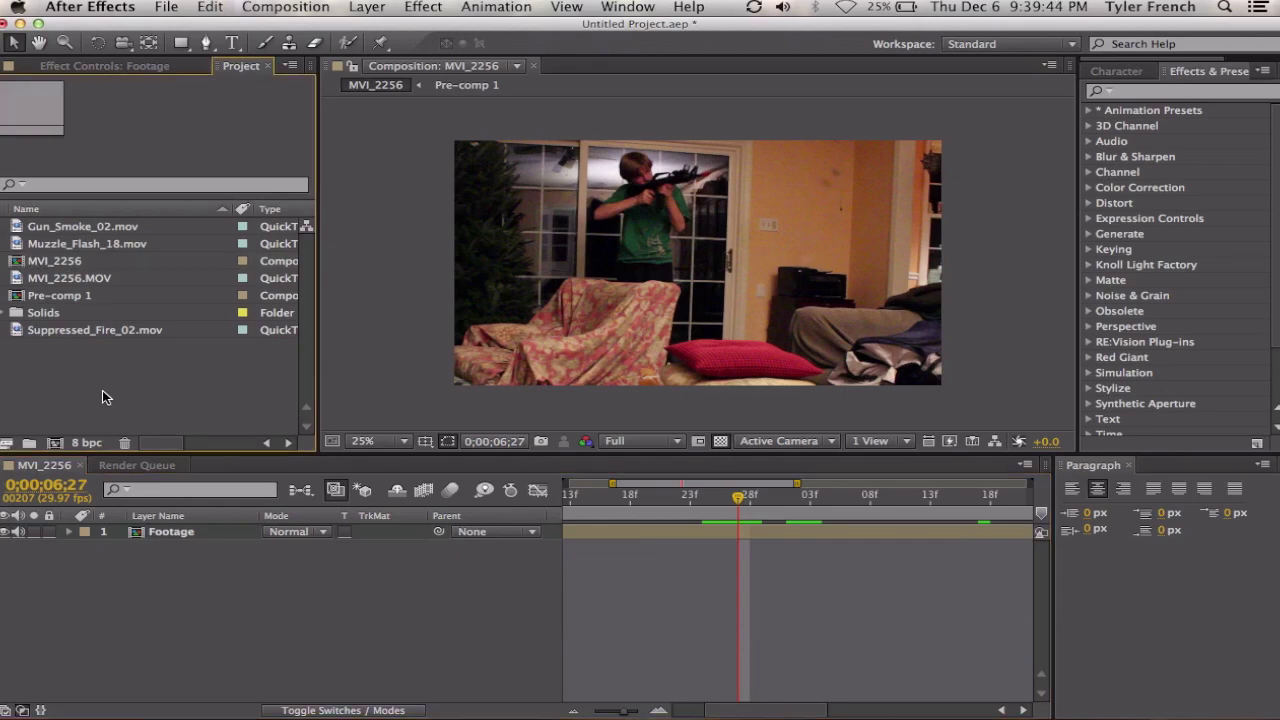
scroll(427, 262, "up", 6)
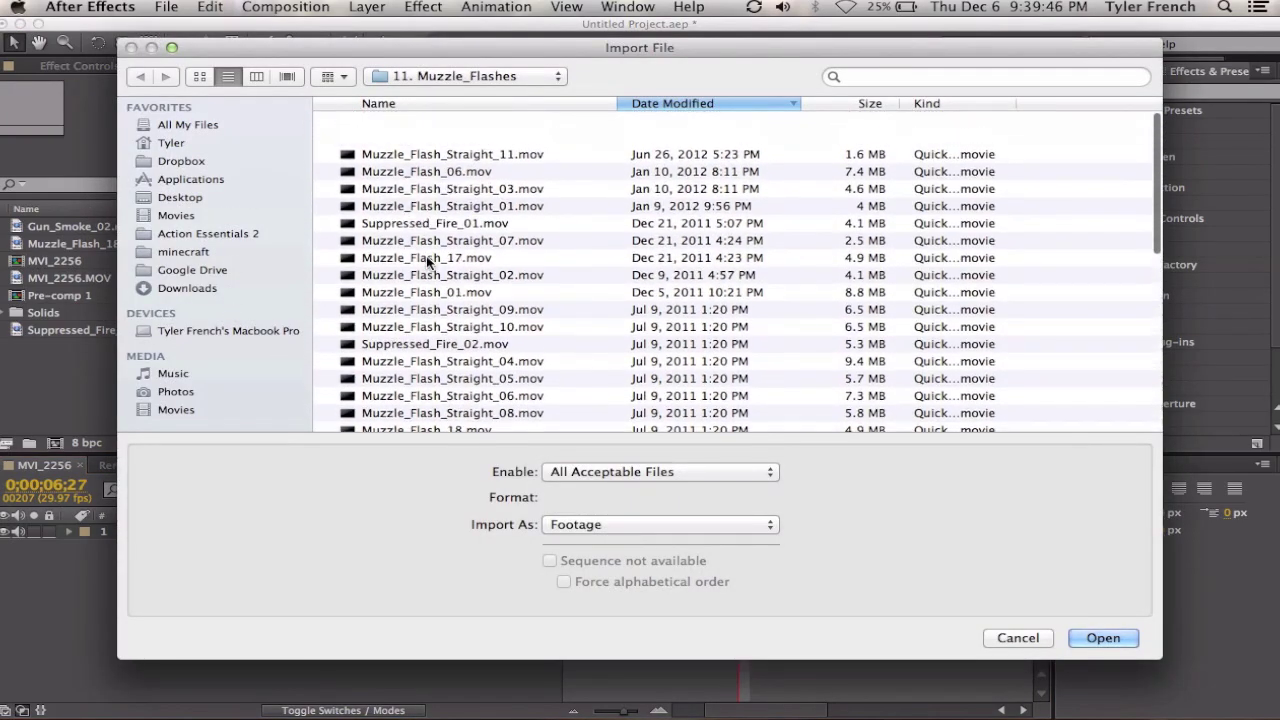
scroll(427, 262, "down", 8)
scroll(427, 262, "up", 4)
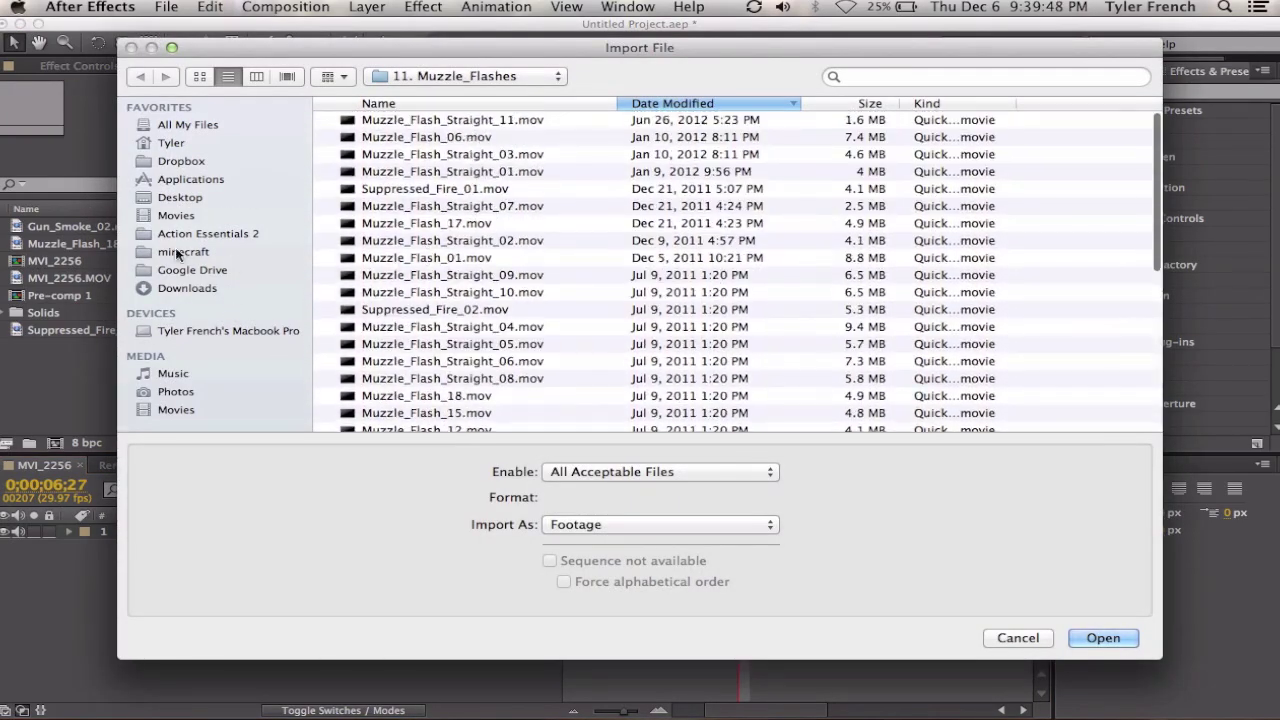
left_click(250, 236)
scroll(455, 207, "up", 5)
scroll(455, 207, "down", 10)
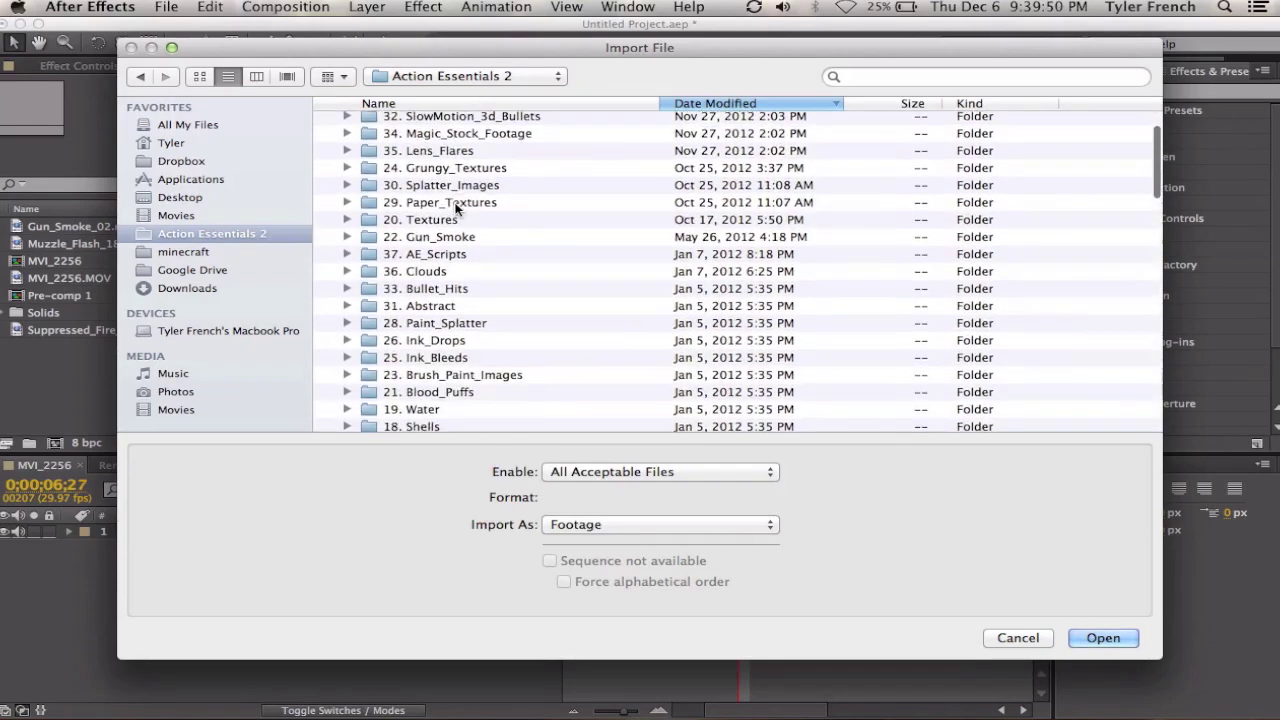
scroll(455, 214, "up", 5)
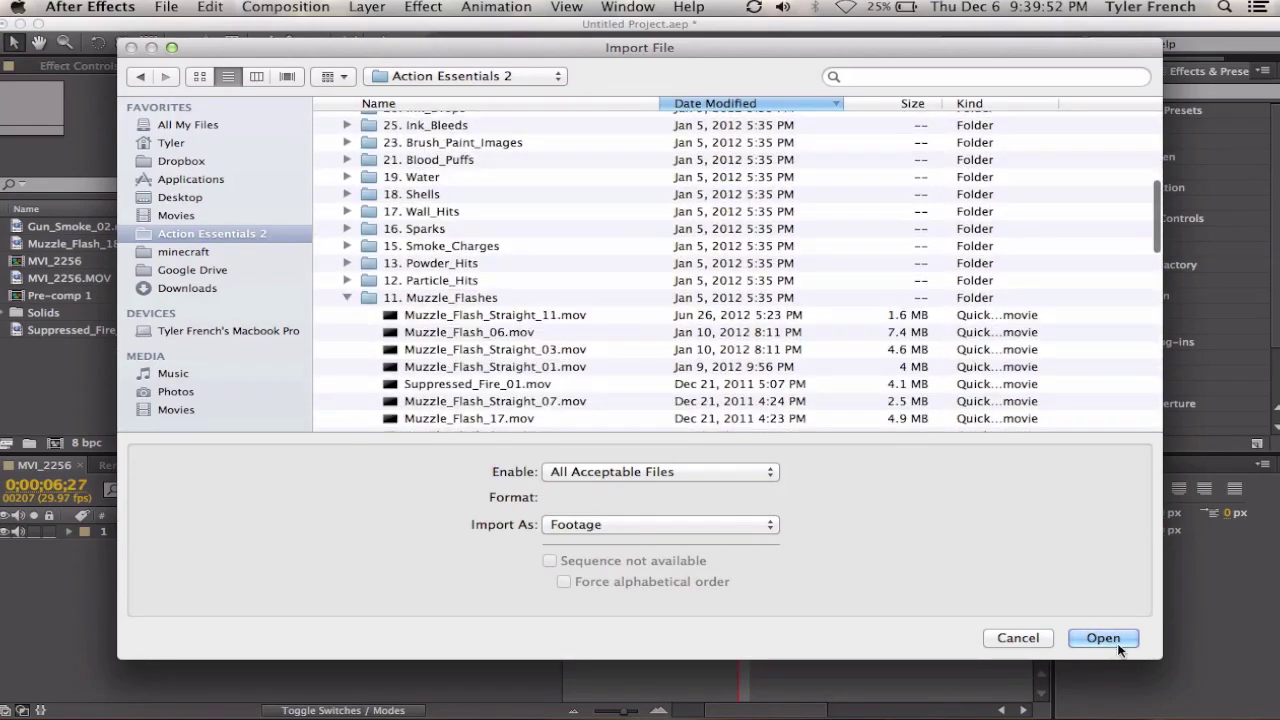
left_click(1013, 639)
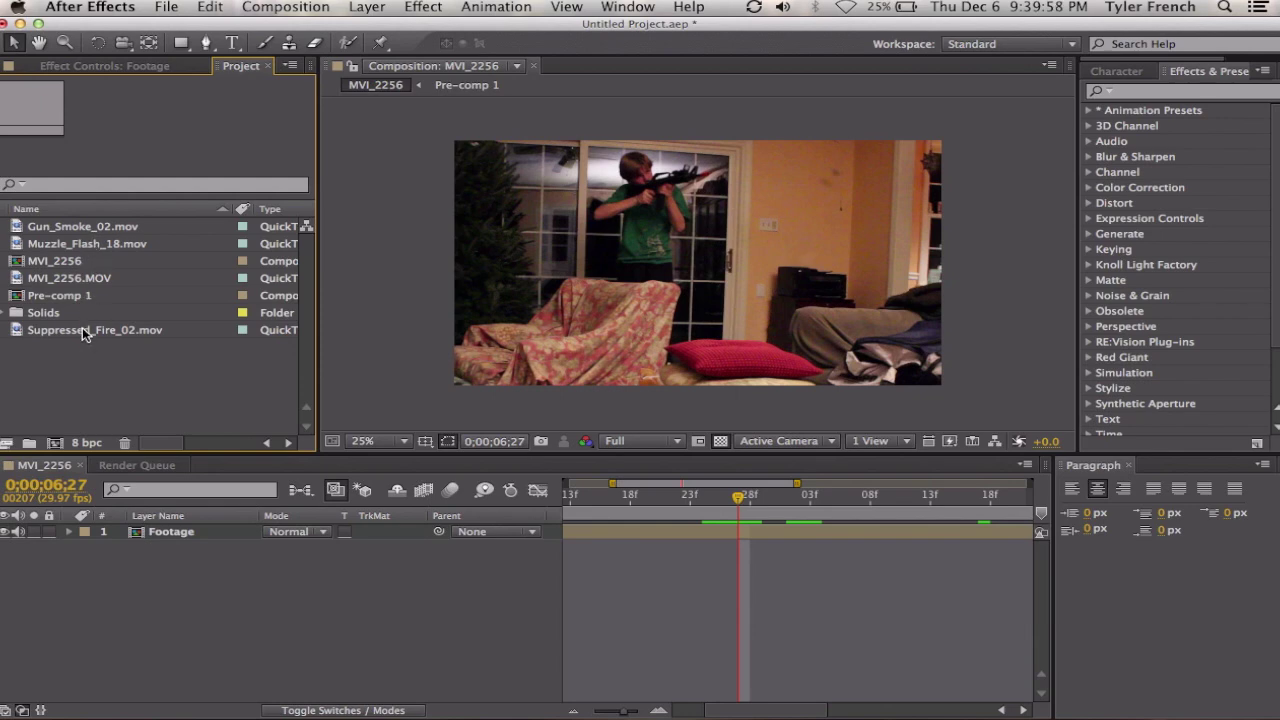
left_click_drag(86, 330, 703, 192)
Step: Start the Suppressed_Fire_02 layer at the firing frame, 0;00;06;27
scroll(703, 192, "down", 3)
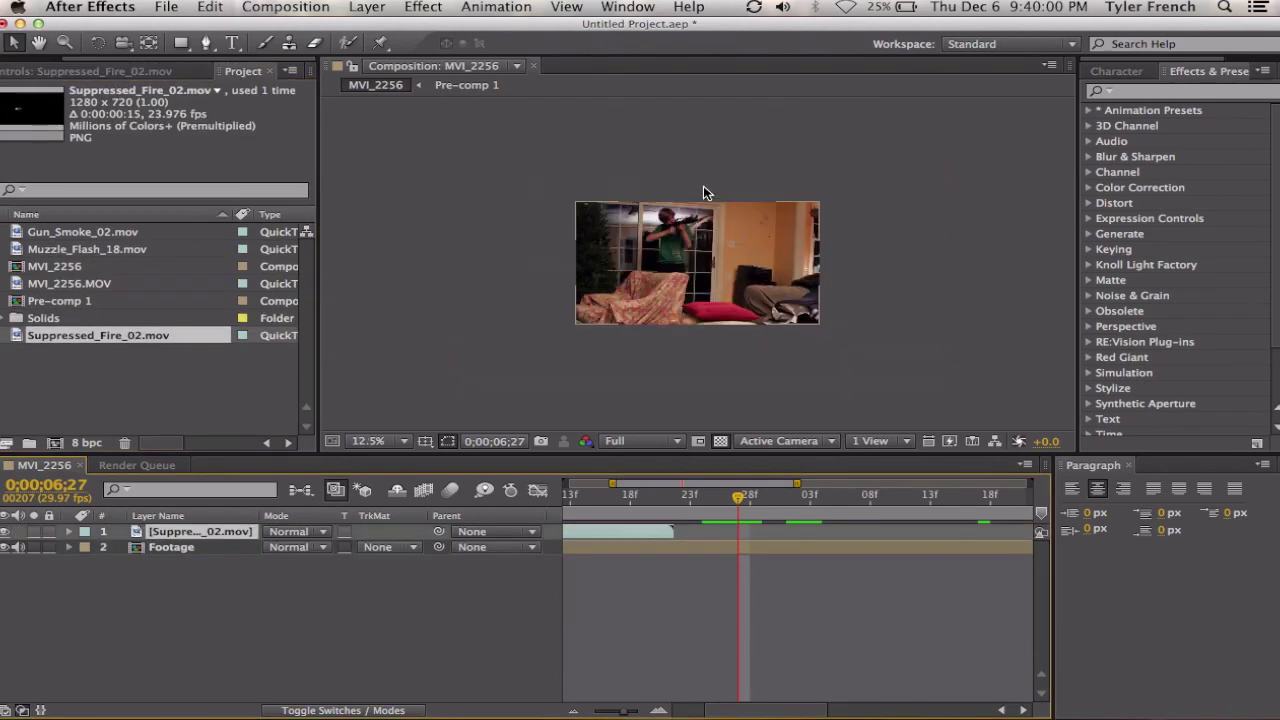
scroll(703, 192, "up", 7)
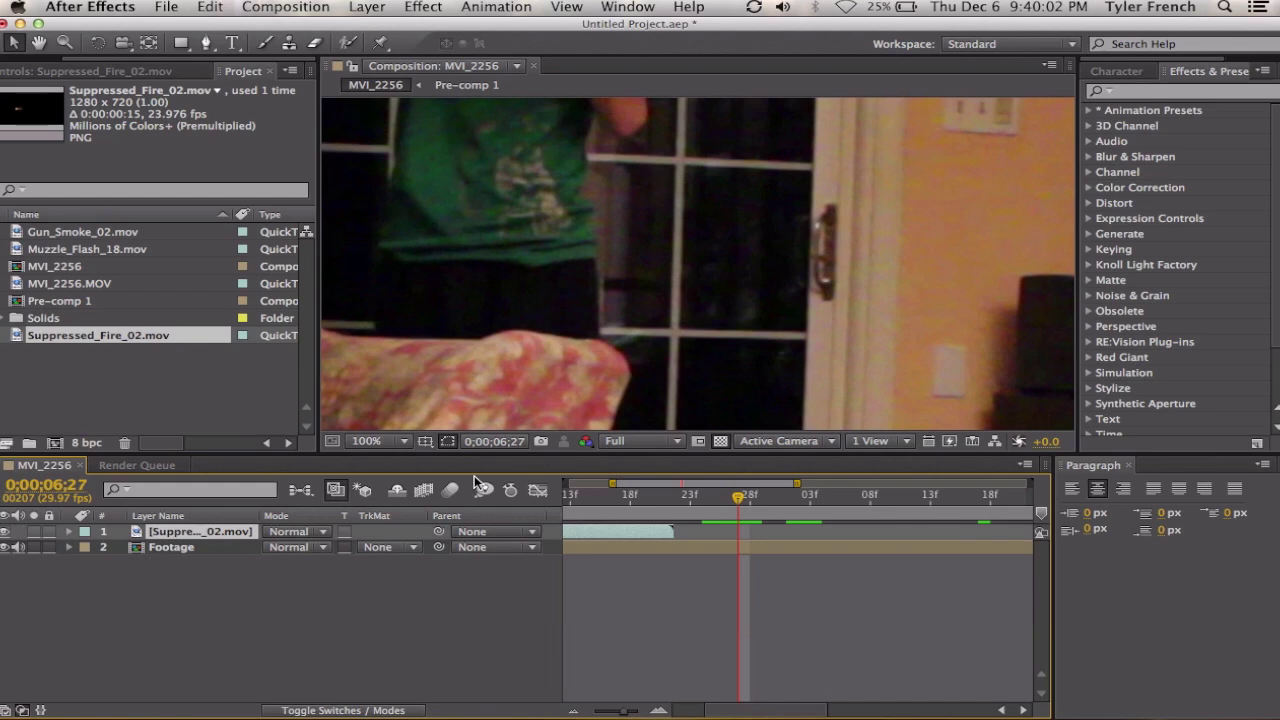
key("bracketleft")
key("space")
left_click_drag(569, 641, 511, 712)
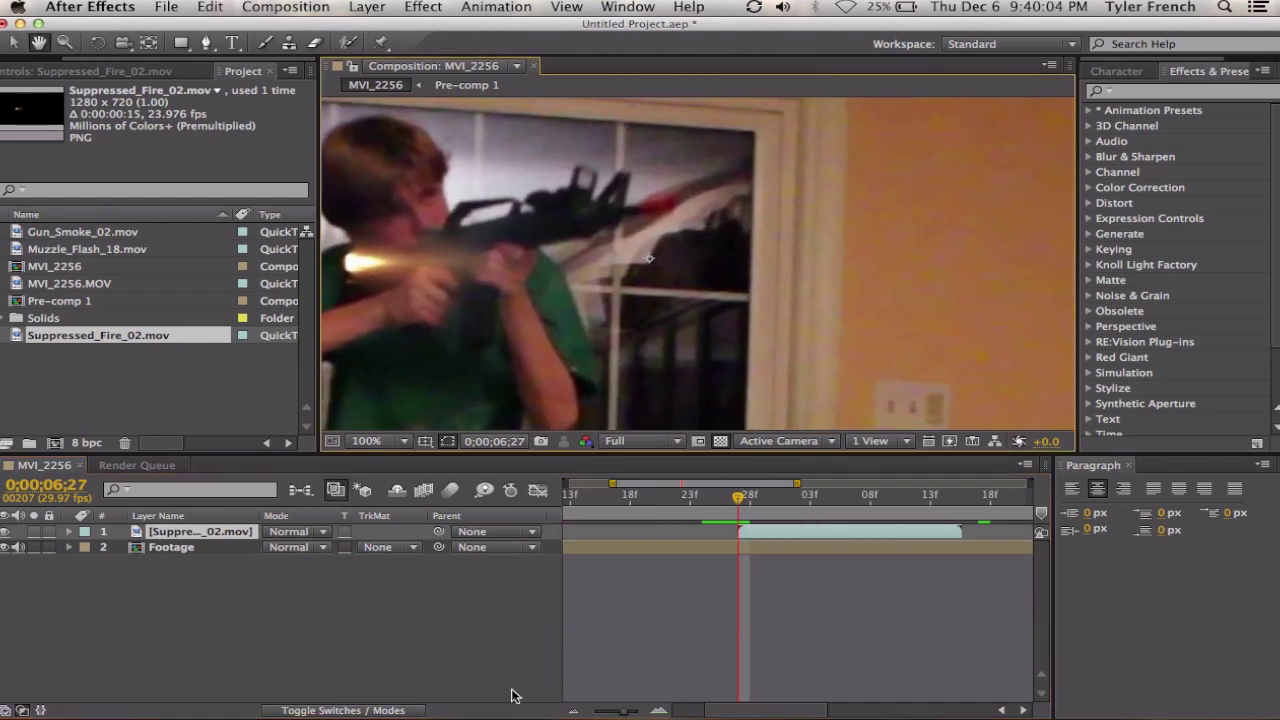
Step: Move the flash onto the rifle muzzle and rotate it to -12° to match the barrel
left_click_drag(413, 266, 733, 165)
key("alt+shift+r")
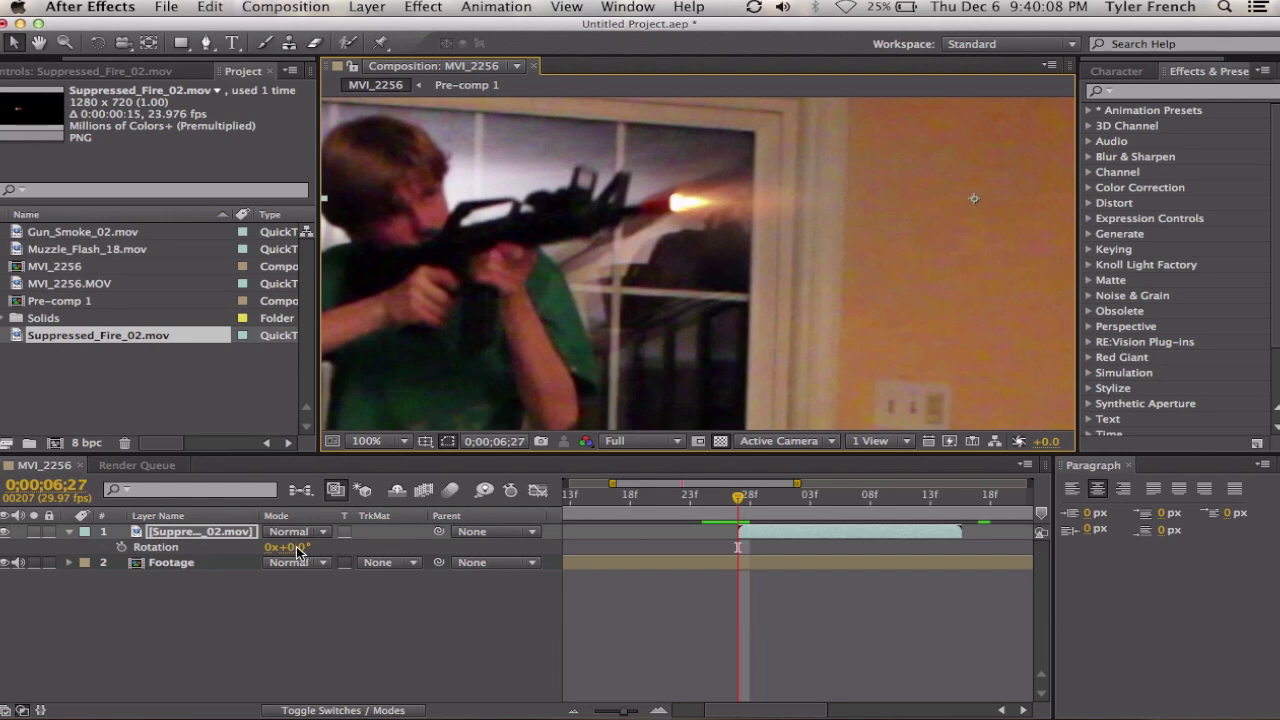
left_click_drag(296, 548, 272, 553)
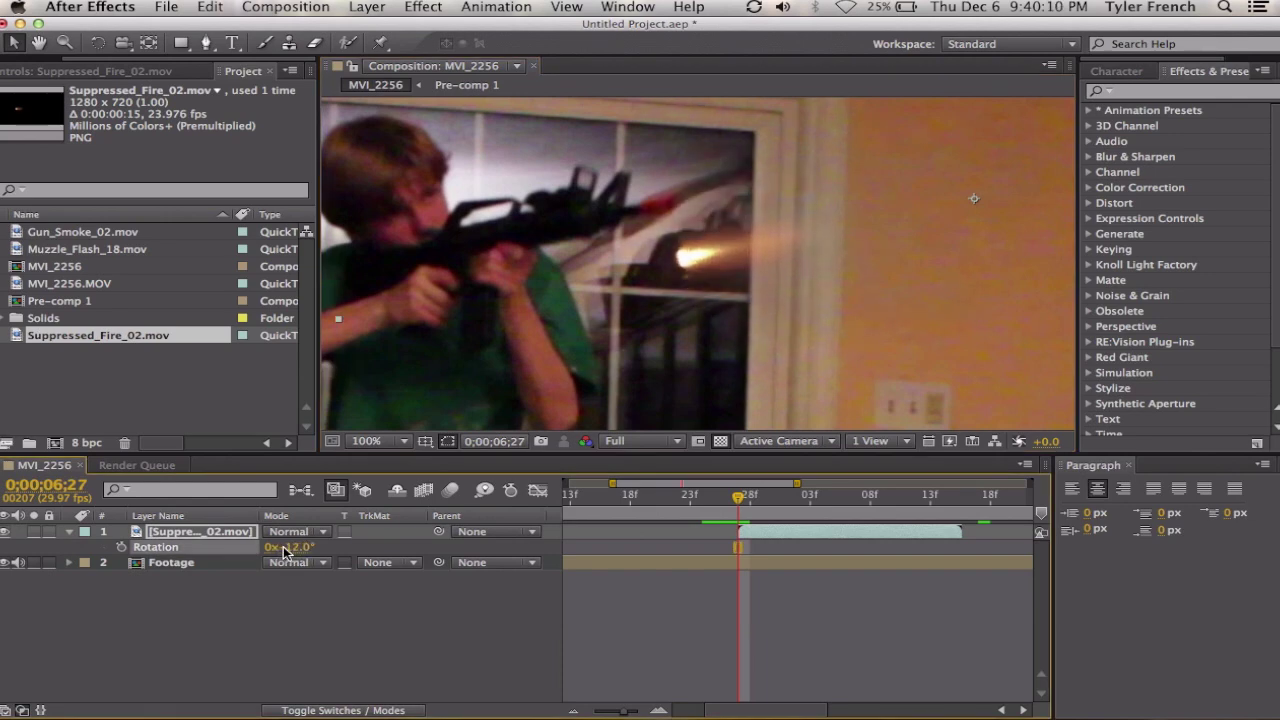
left_click_drag(767, 238, 758, 186)
key("F3")
Step: Add Curves to the flash layer, bowing the RGB curve up and steepening the Alpha curve
right_click(123, 234)
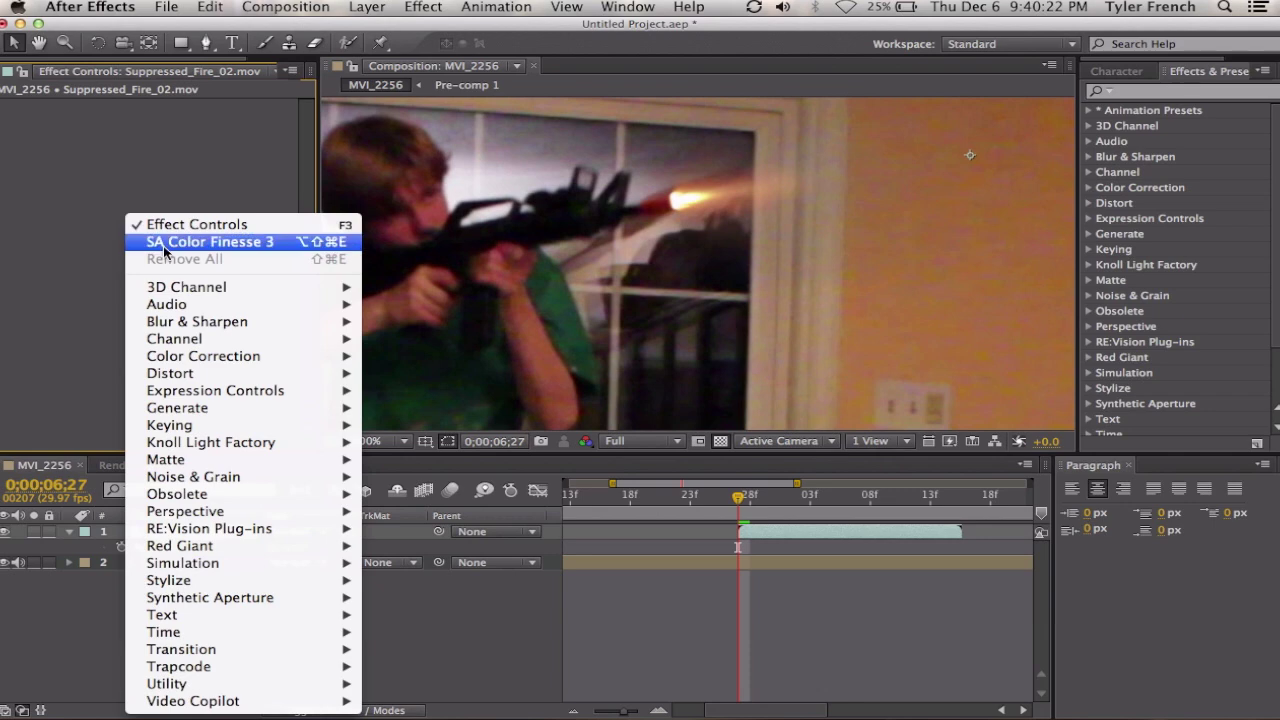
mouse_move(295, 358)
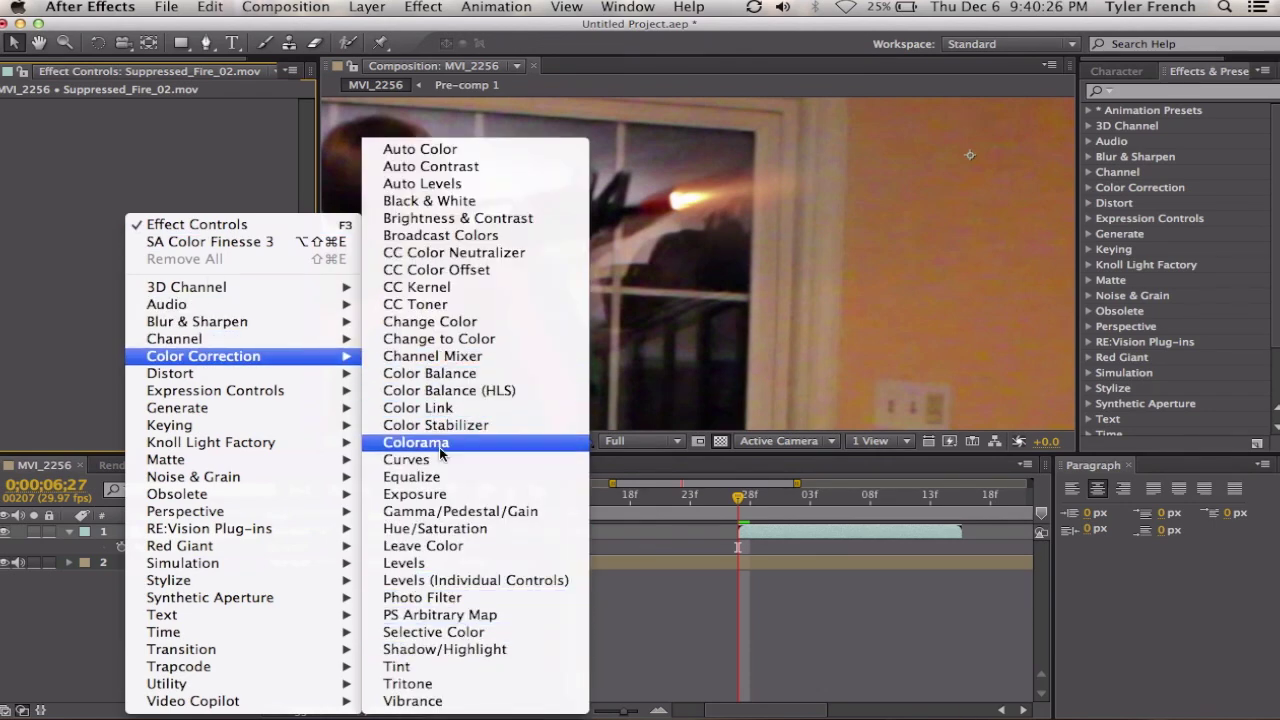
left_click(406, 459)
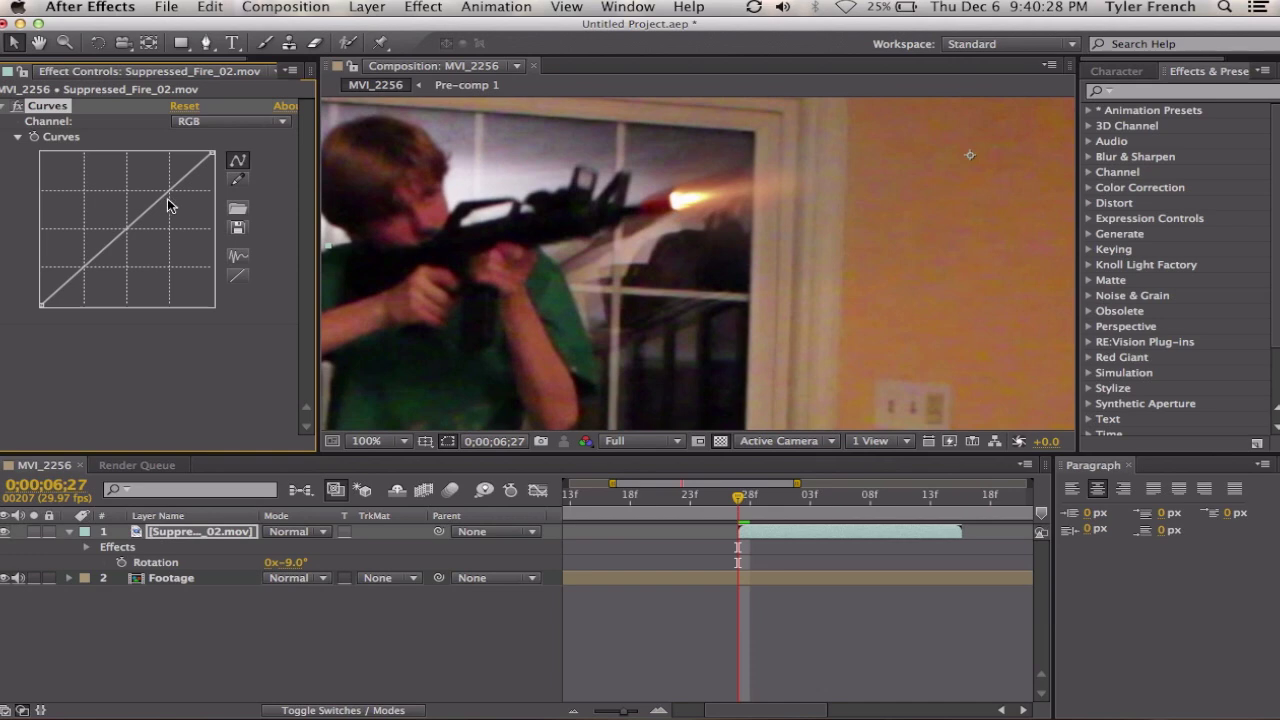
left_click_drag(171, 200, 214, 158)
left_click(264, 122)
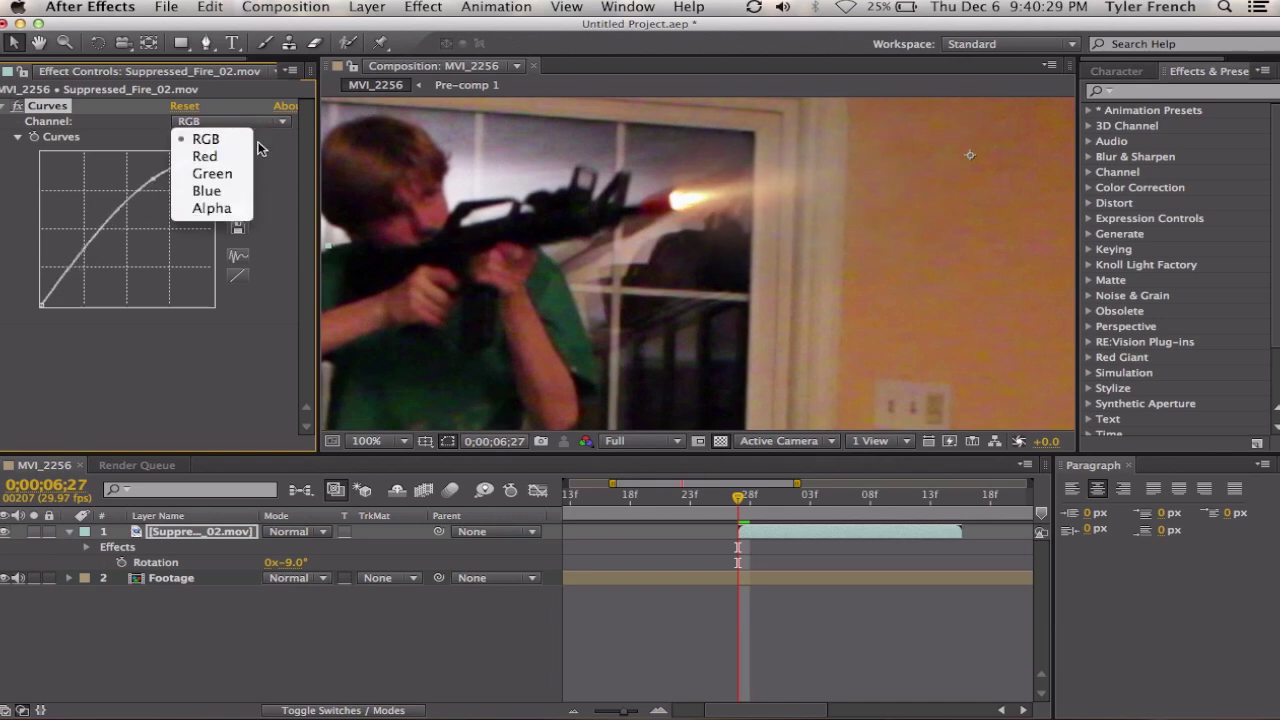
left_click(203, 207)
left_click_drag(140, 217, 88, 172)
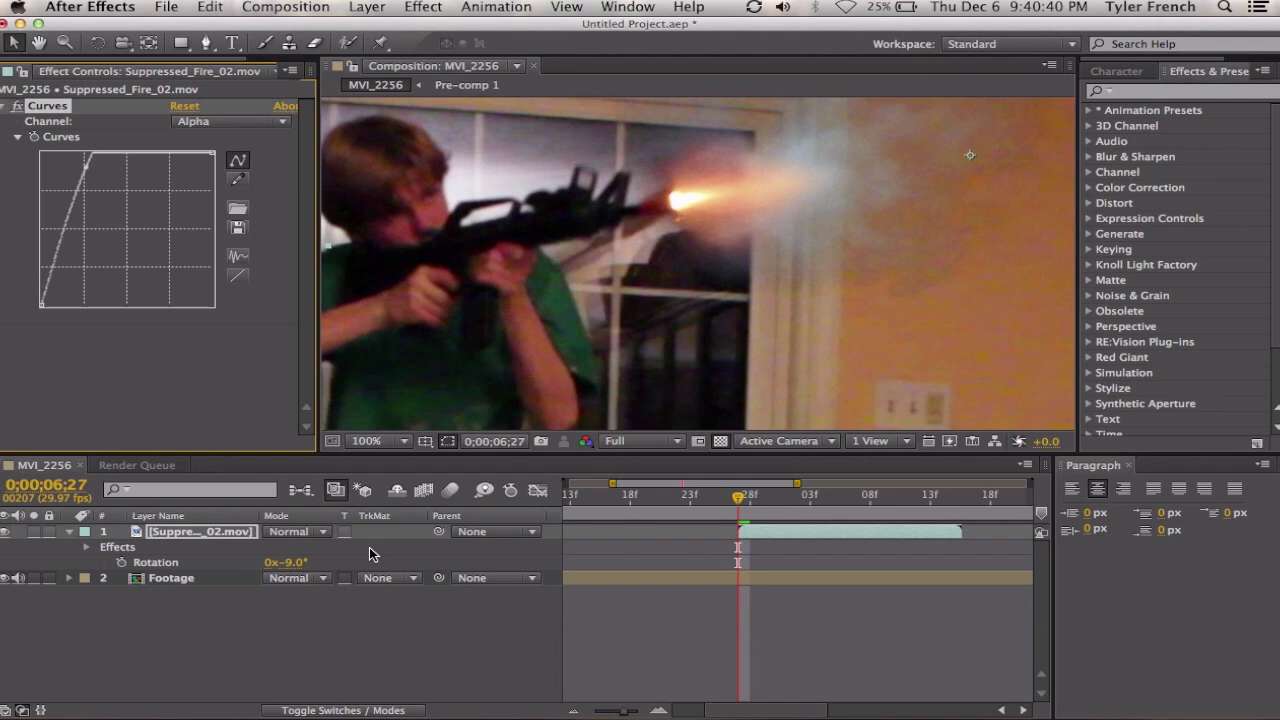
Step: Set the flash layer to Screen mode, preview the shot, and return to 0;00;06;27
left_click(300, 532)
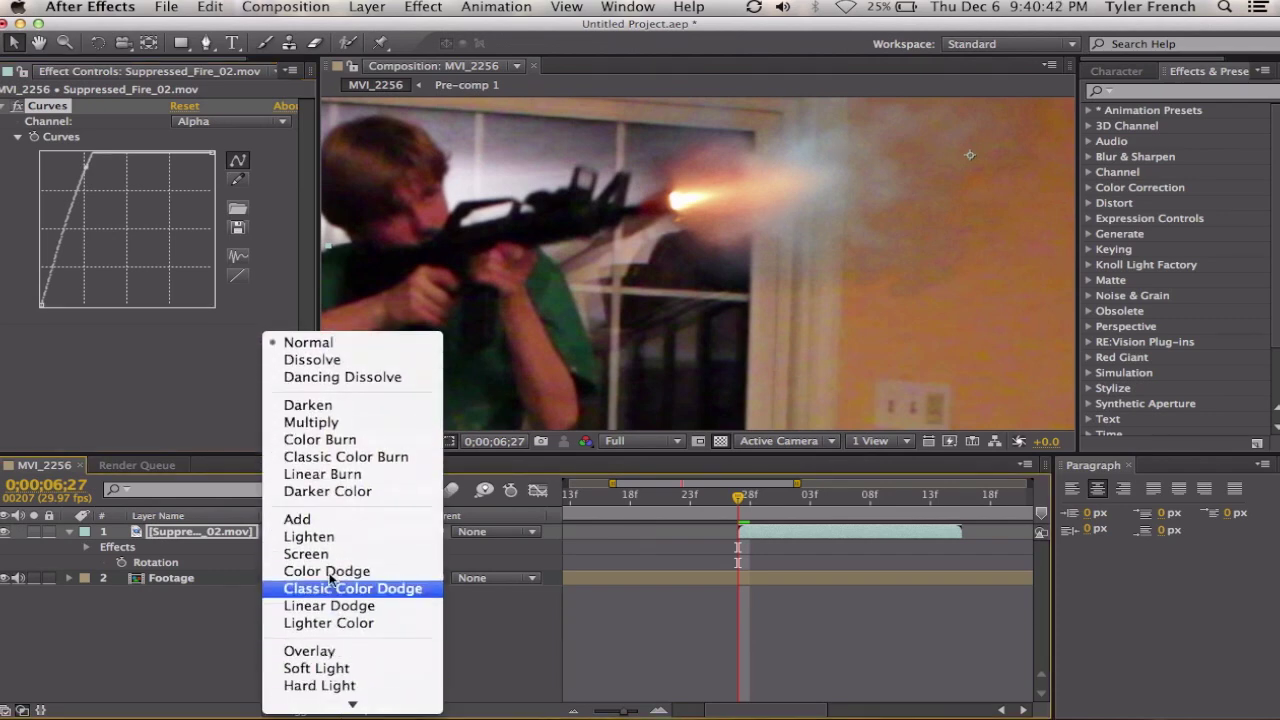
left_click(334, 548)
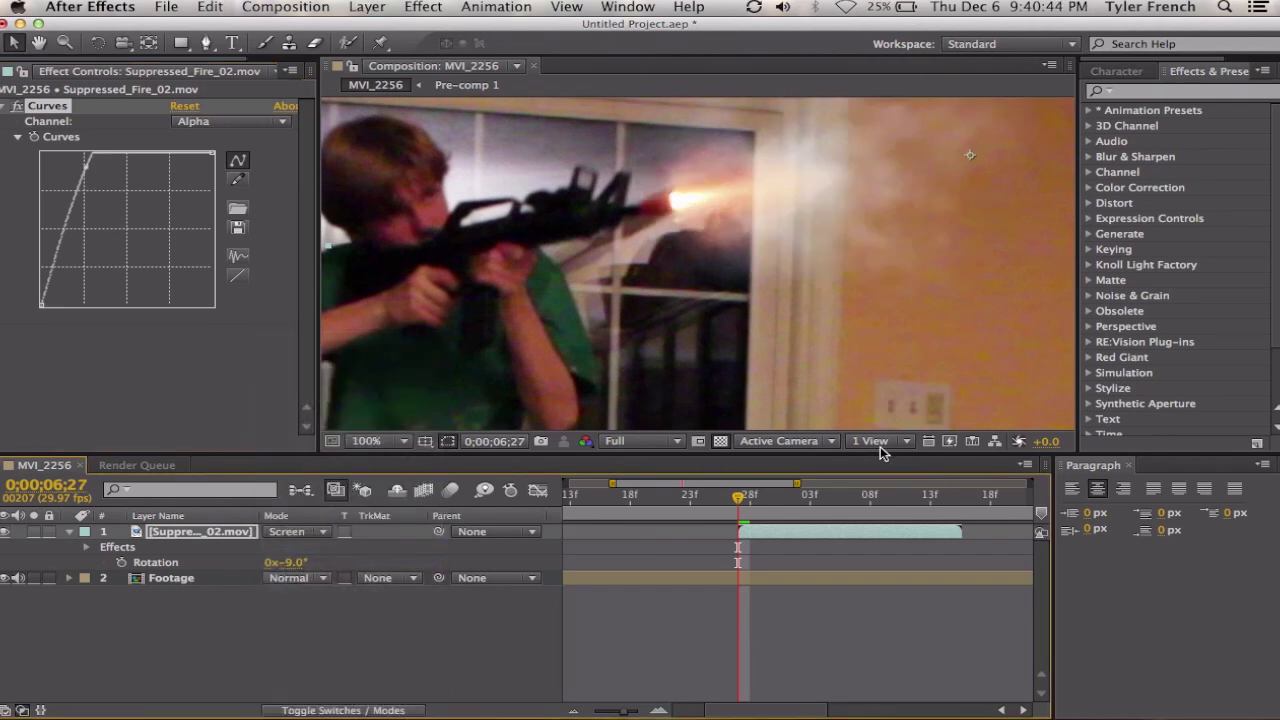
key("space")
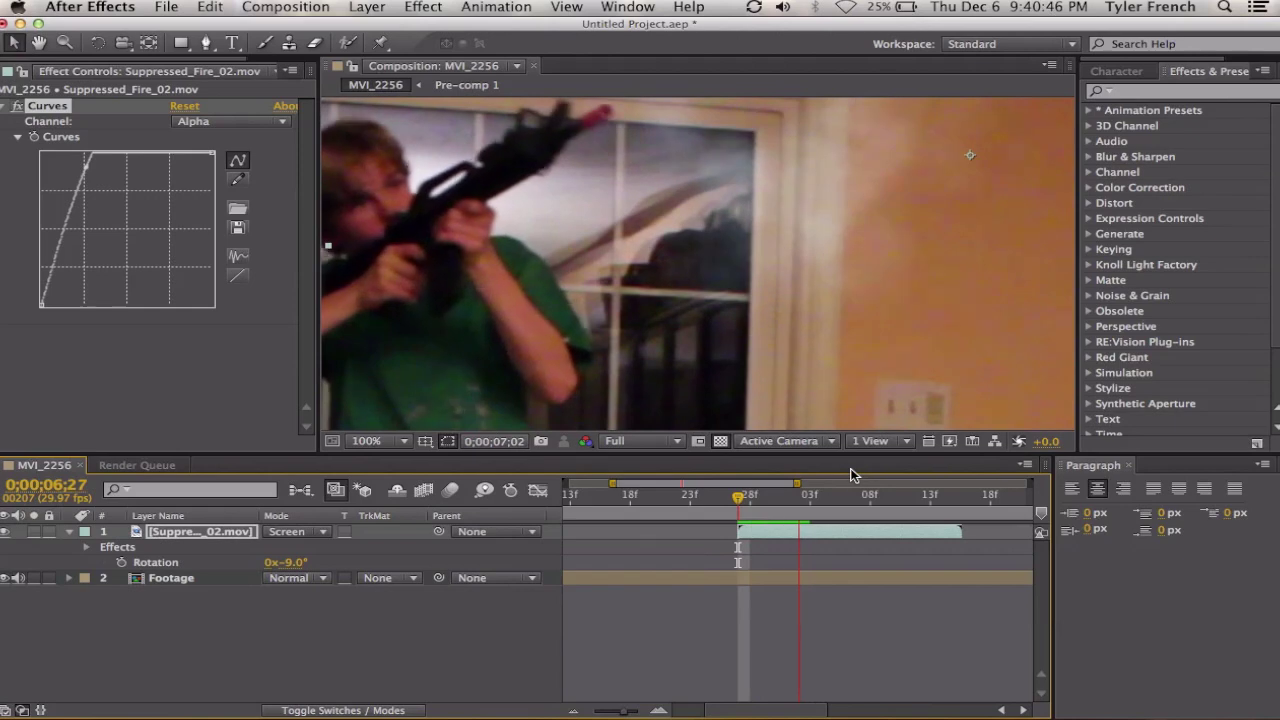
left_click(730, 500)
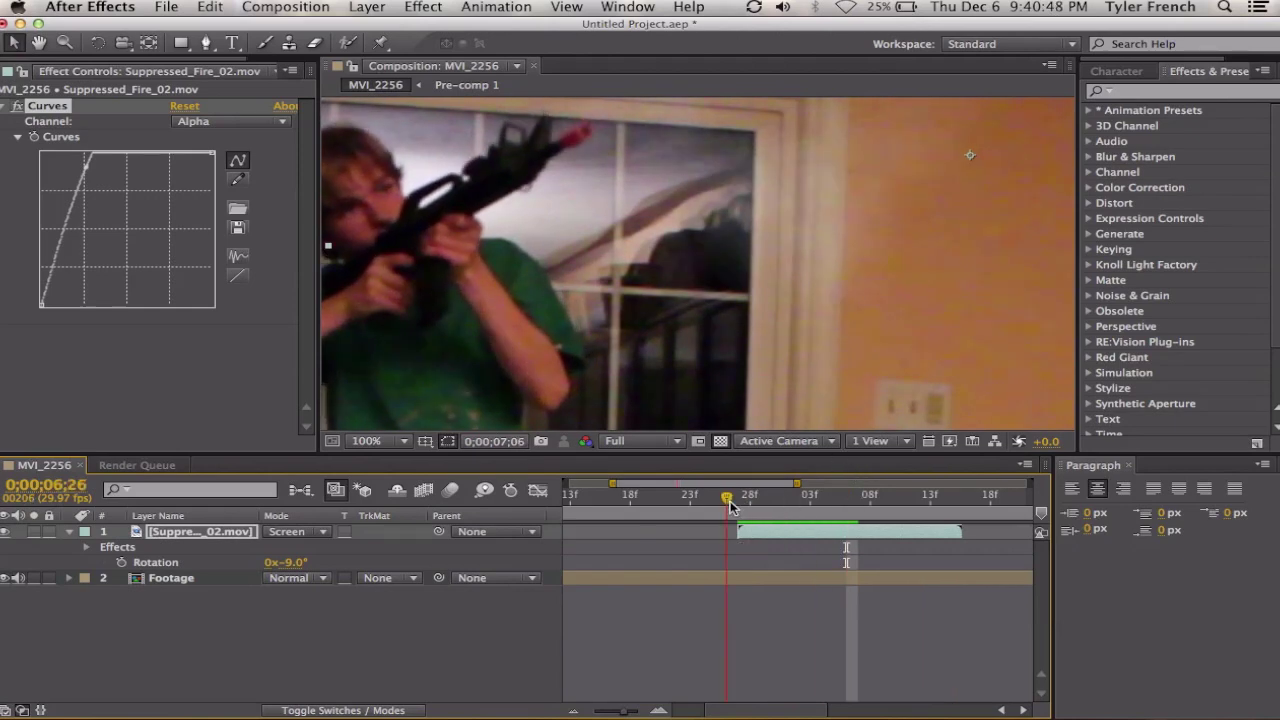
key("space")
mouse_move(732, 500)
left_mouse_down()
mouse_move(755, 538)
mouse_move(727, 538)
mouse_move(737, 501)
mouse_move(715, 503)
mouse_move(738, 503)
left_mouse_up()
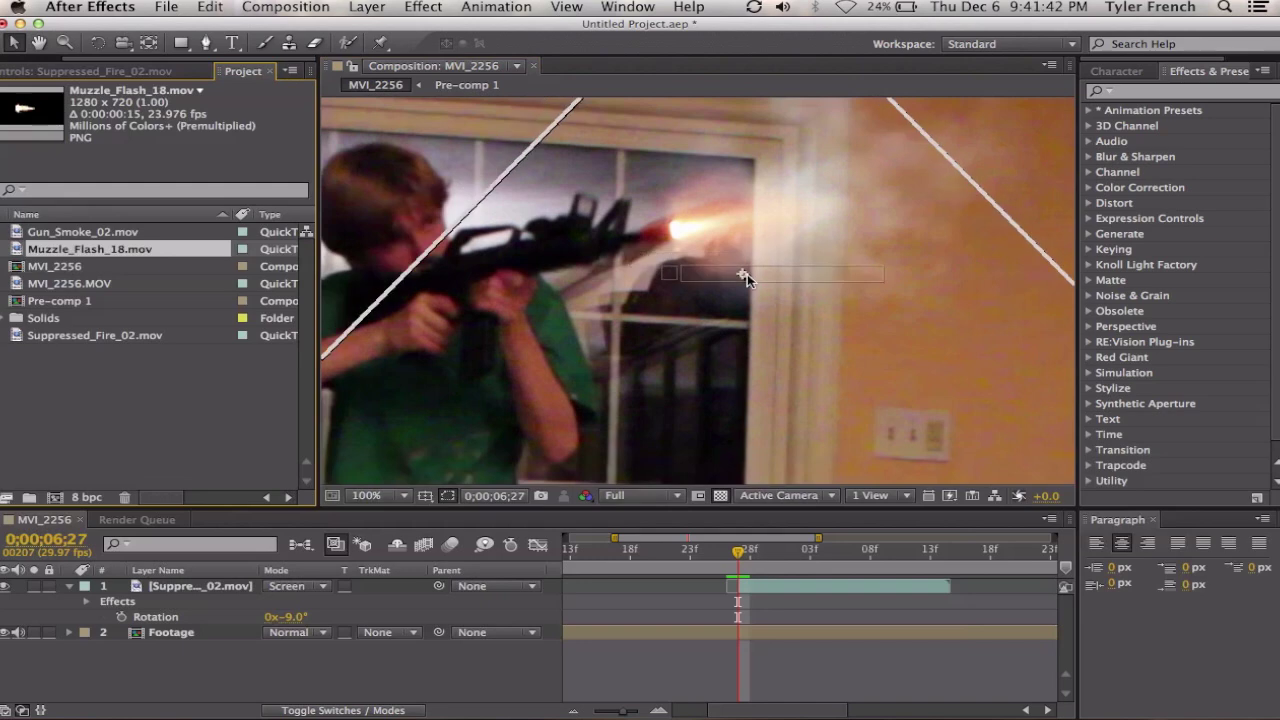
Step: Start Muzzle_Flash_18 at the current frame, place it at the muzzle and rotate it to -11°
key("bracketleft")
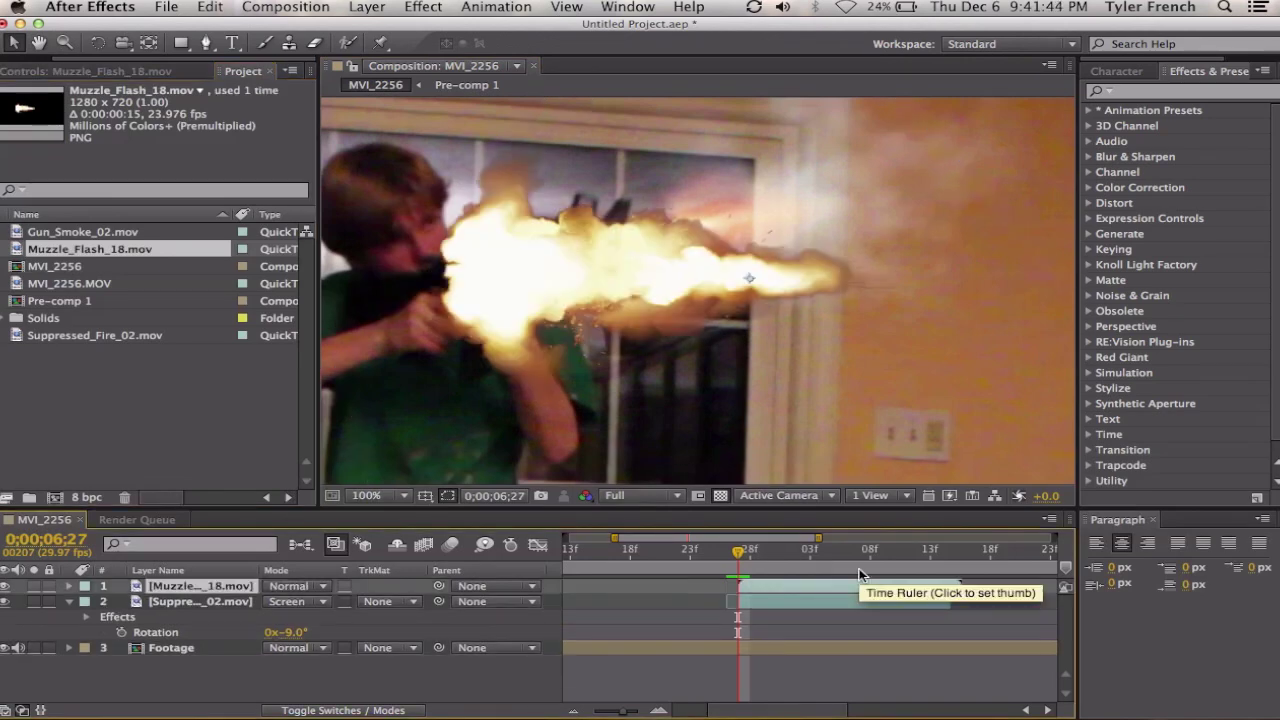
left_click_drag(545, 310, 792, 266)
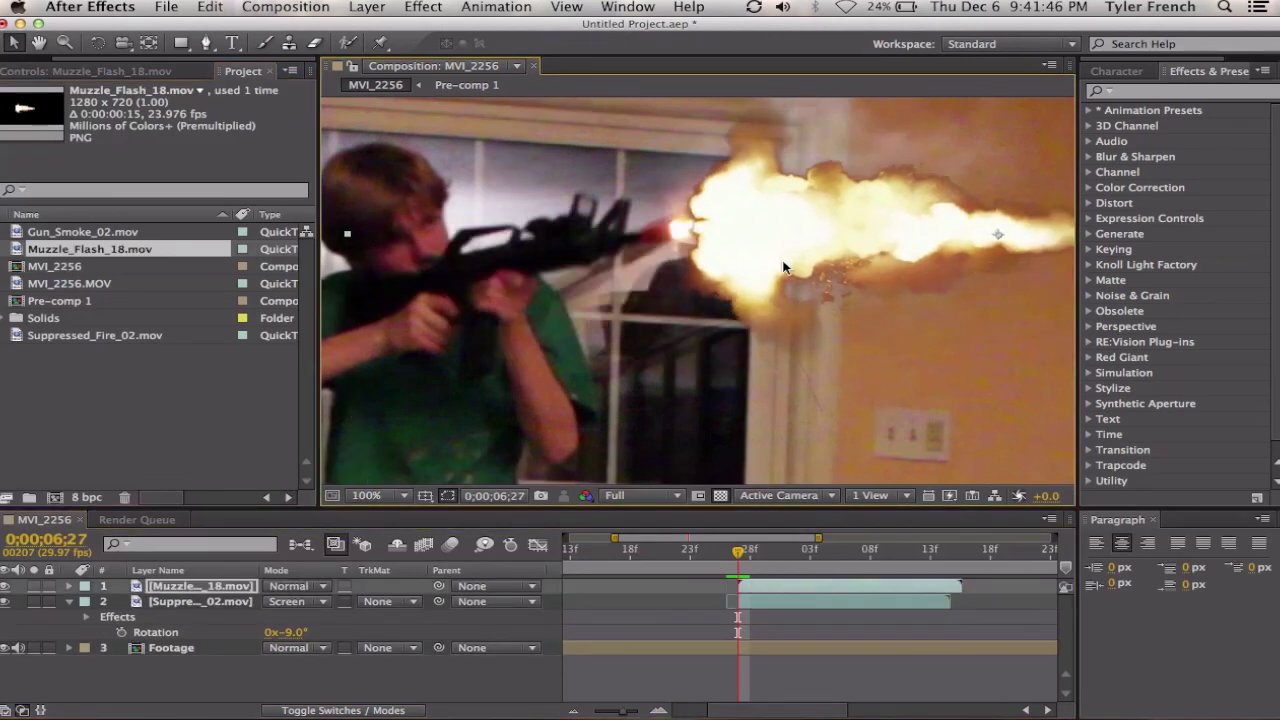
key("r")
left_click_drag(283, 602, 300, 597)
left_click_drag(850, 309, 826, 260)
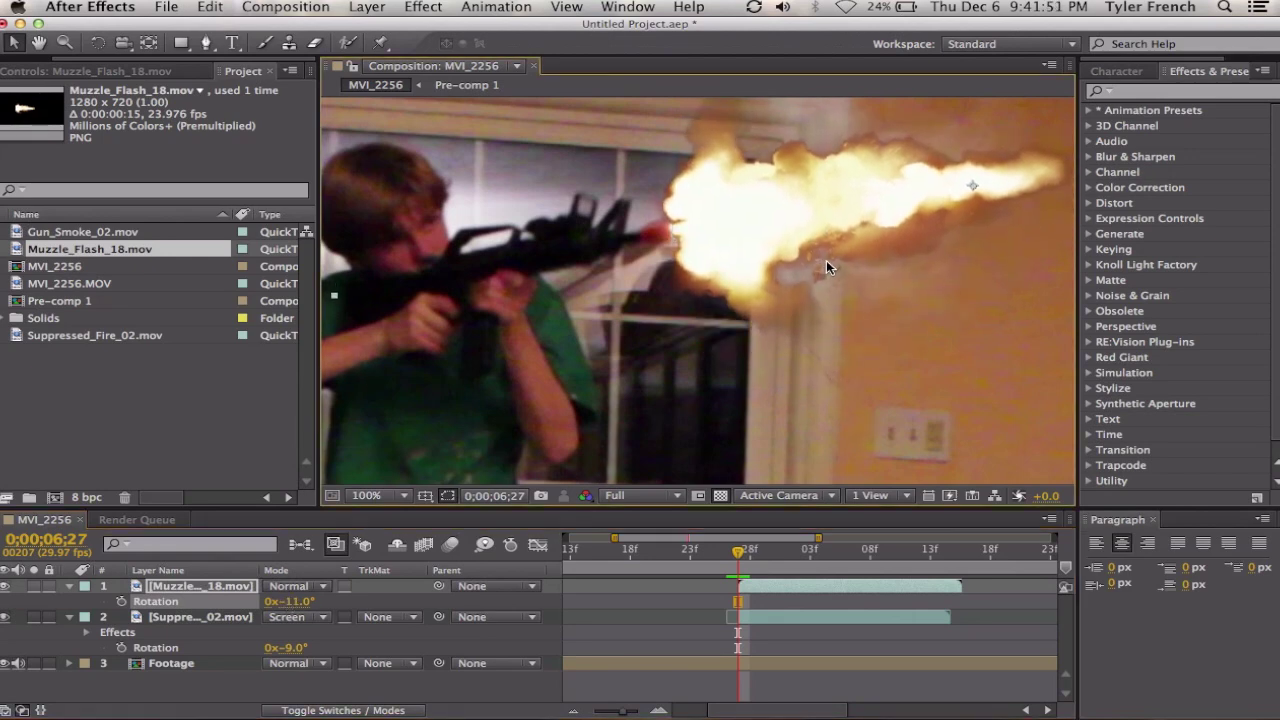
Step: Blend the muzzle-flash layer onto the footage in Add mode
left_click(313, 594)
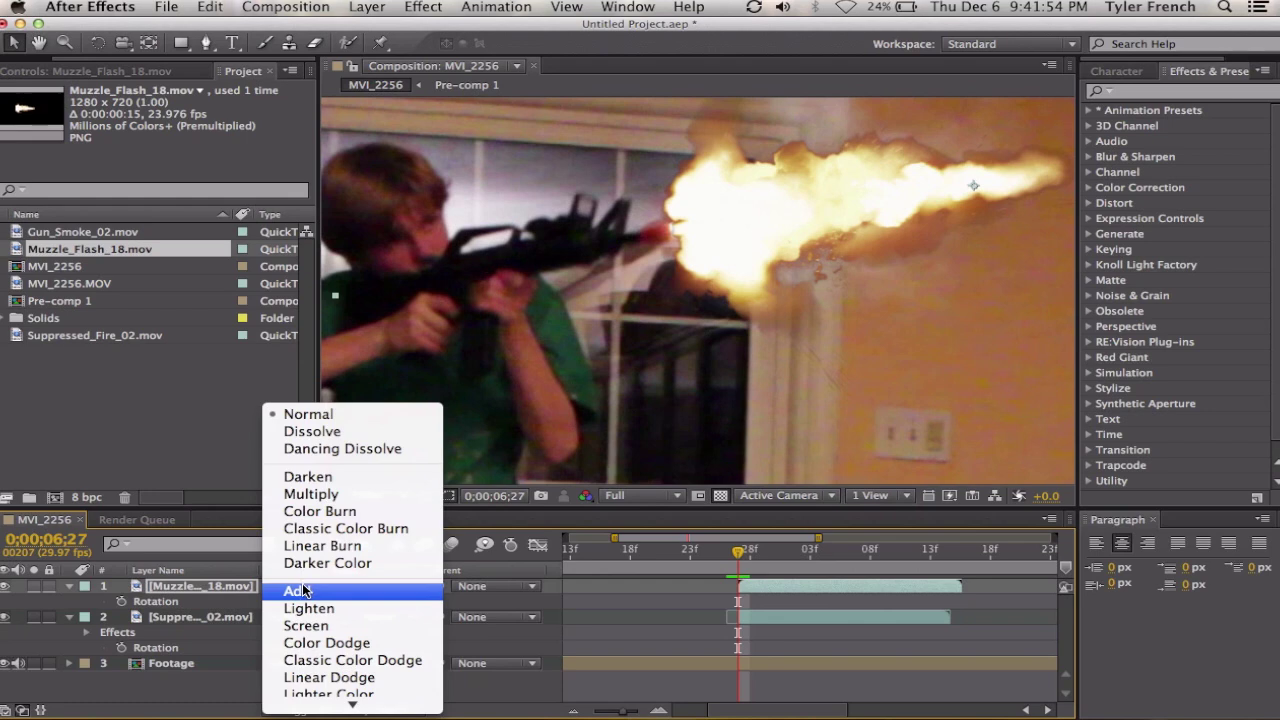
left_click(300, 591)
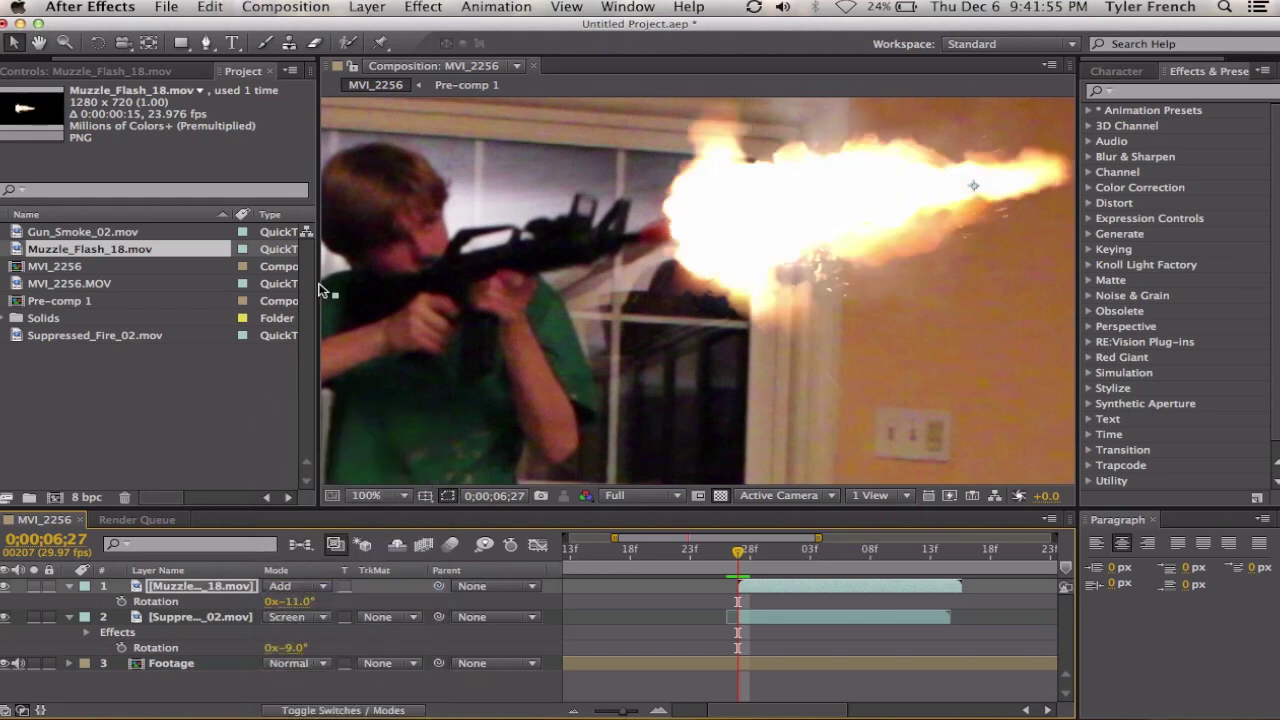
left_click(113, 66)
Step: Add a Glow effect to the muzzle flash with a Glow Radius of 222
right_click(134, 330)
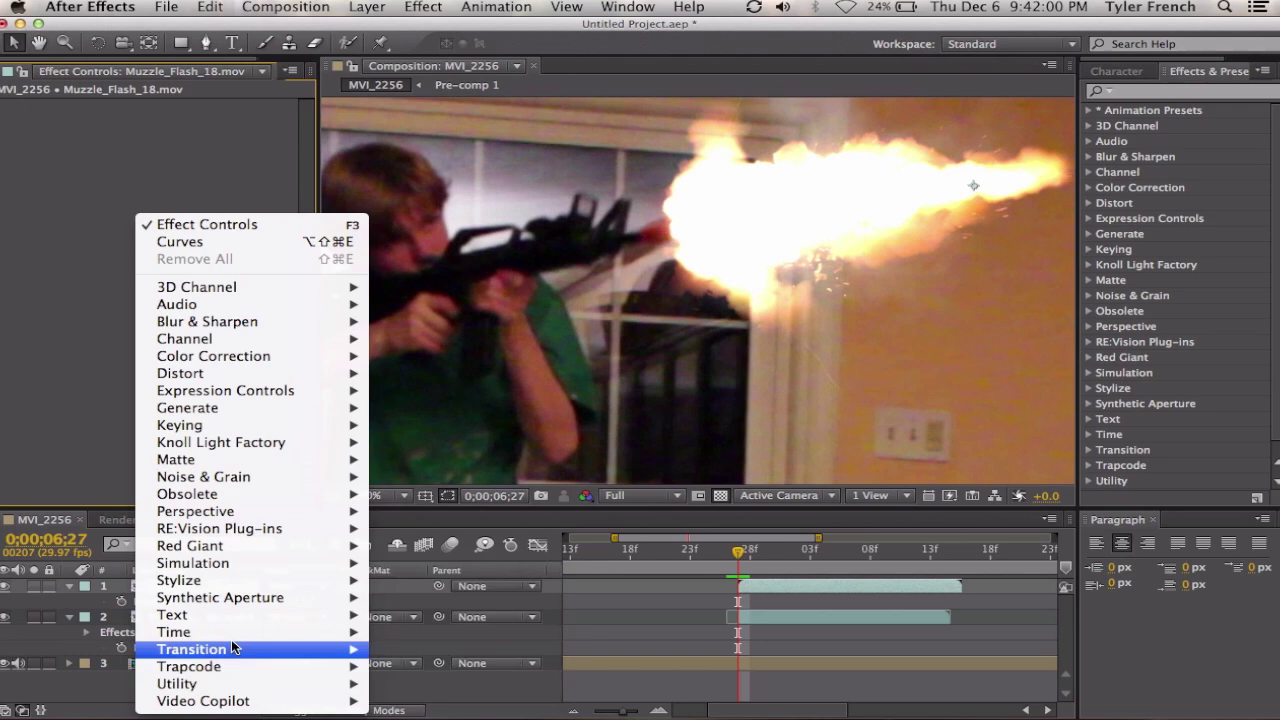
mouse_move(236, 670)
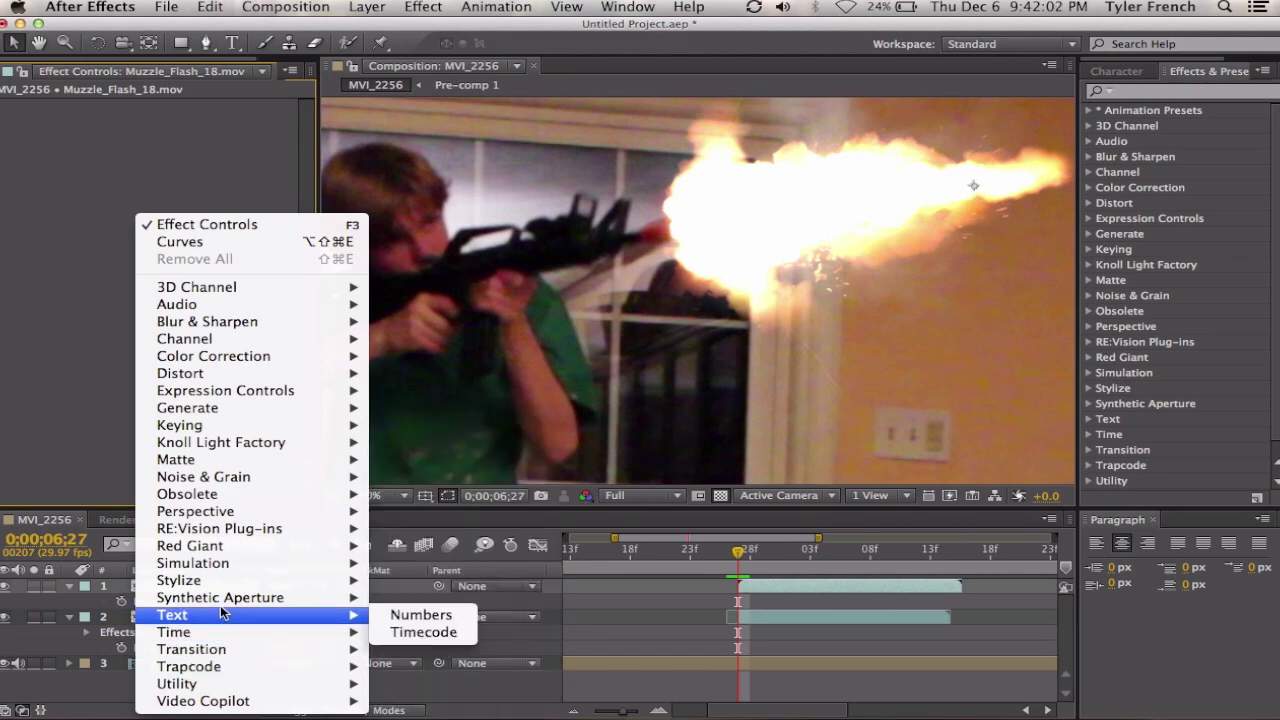
key("Escape")
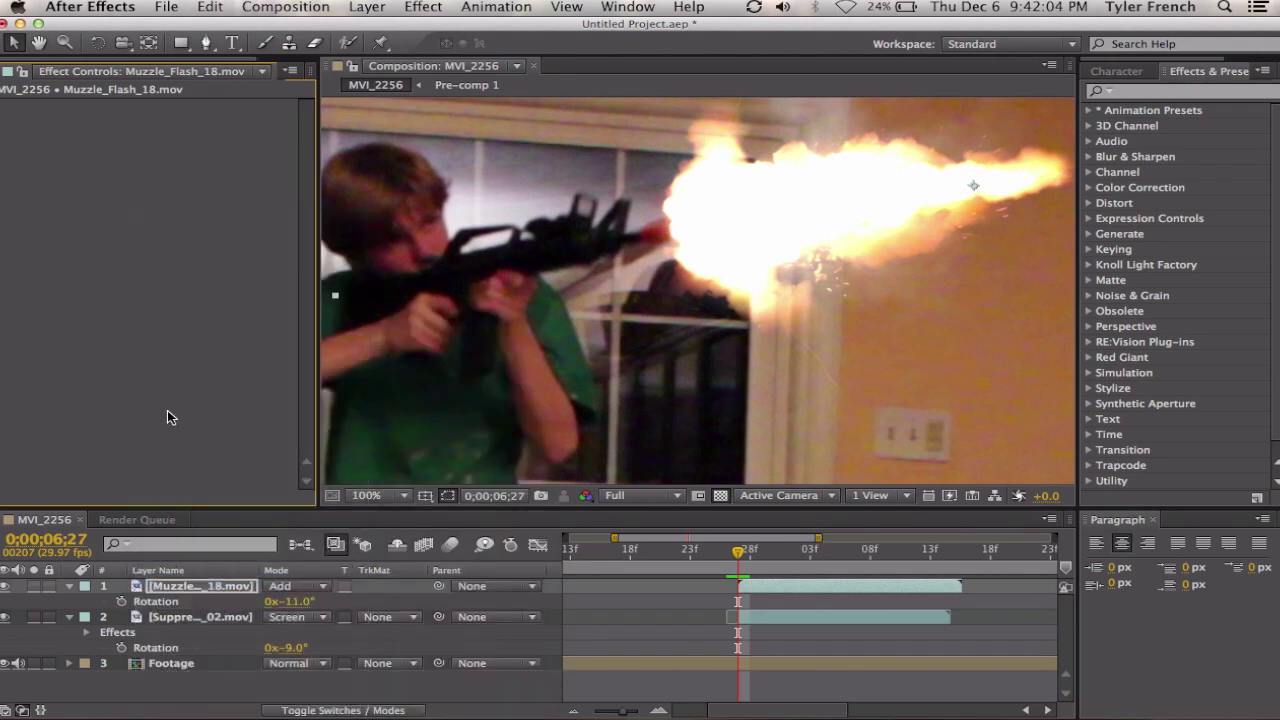
right_click(82, 248)
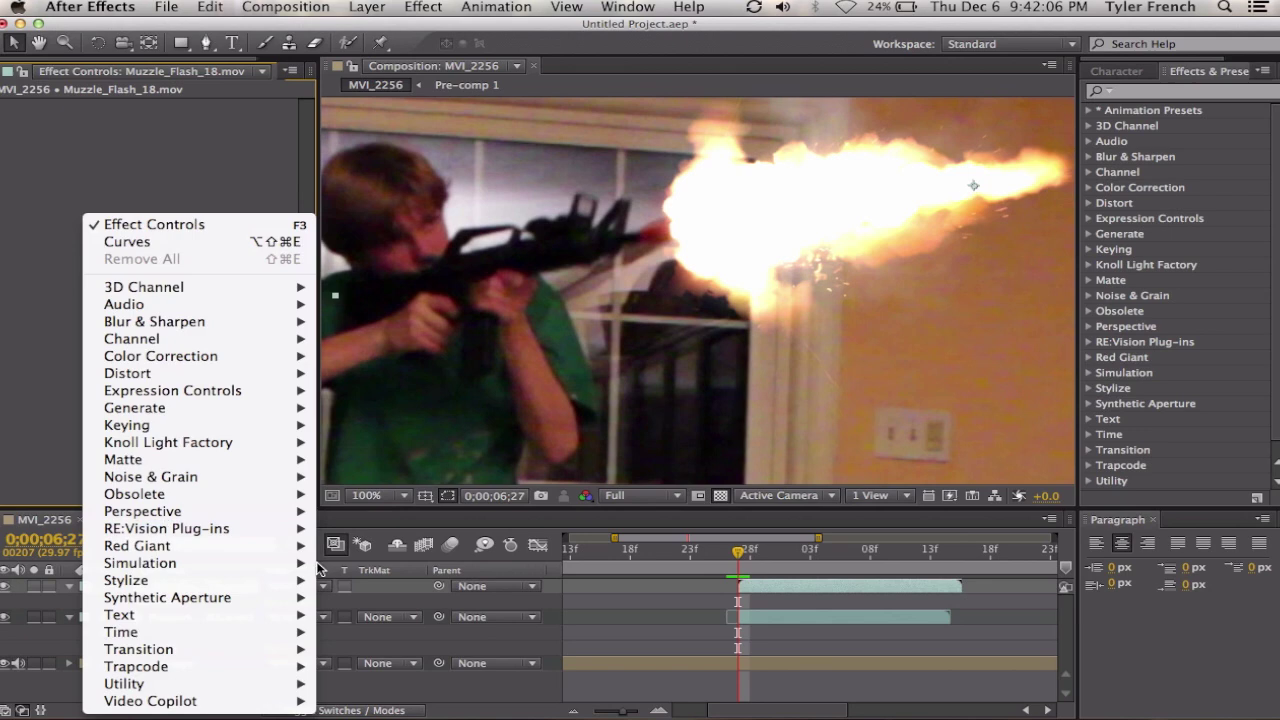
mouse_move(226, 582)
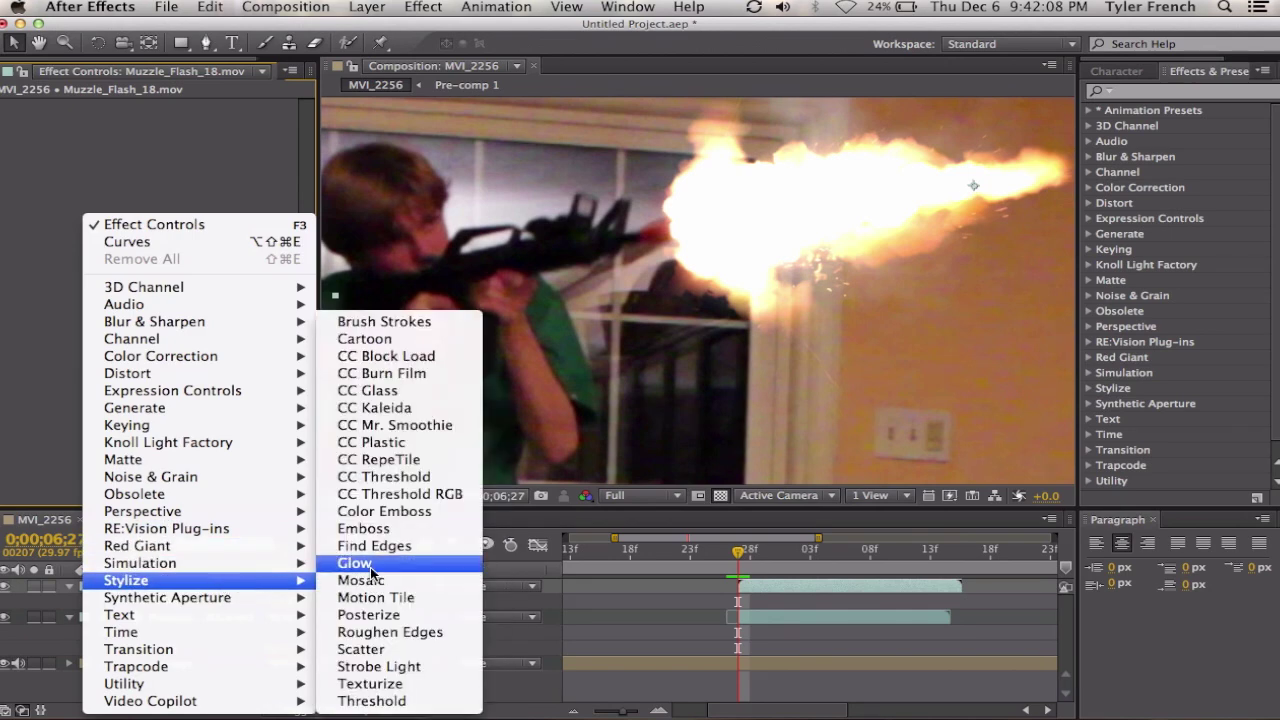
left_click(371, 568)
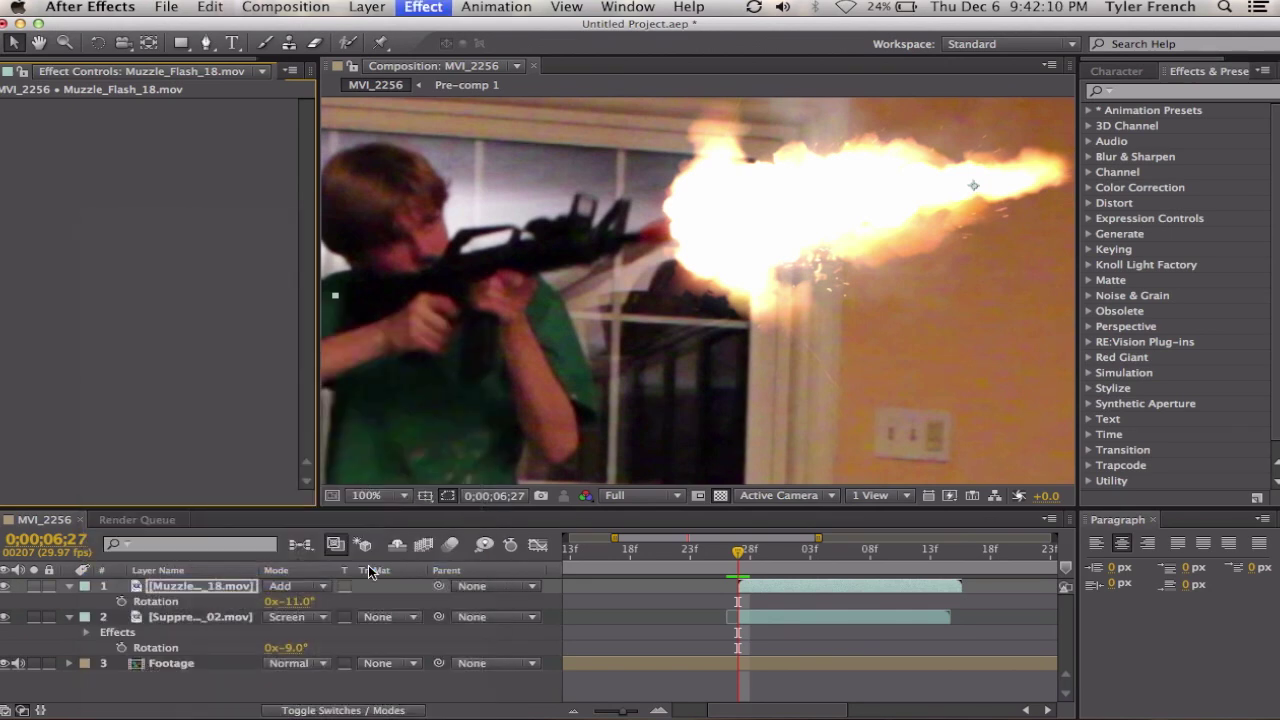
left_click_drag(183, 152, 383, 157)
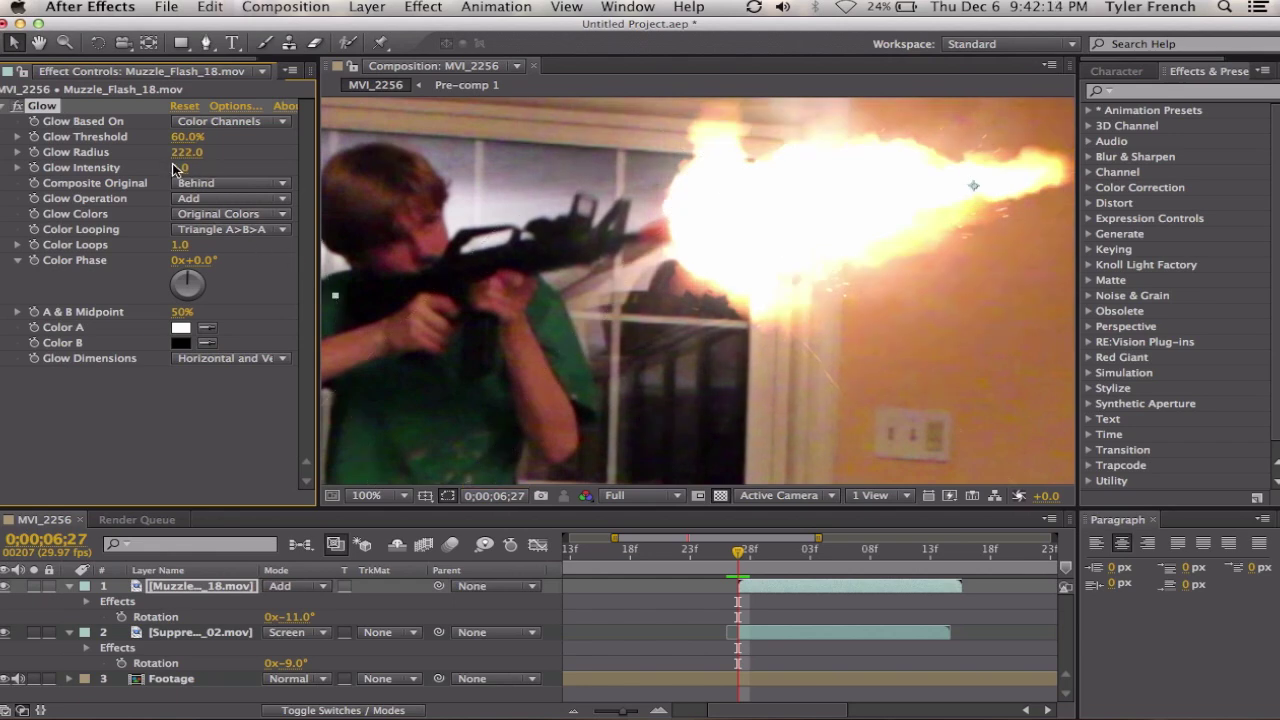
Step: Add a Fast Blur effect to the muzzle flash with blurriness 82
right_click(120, 451)
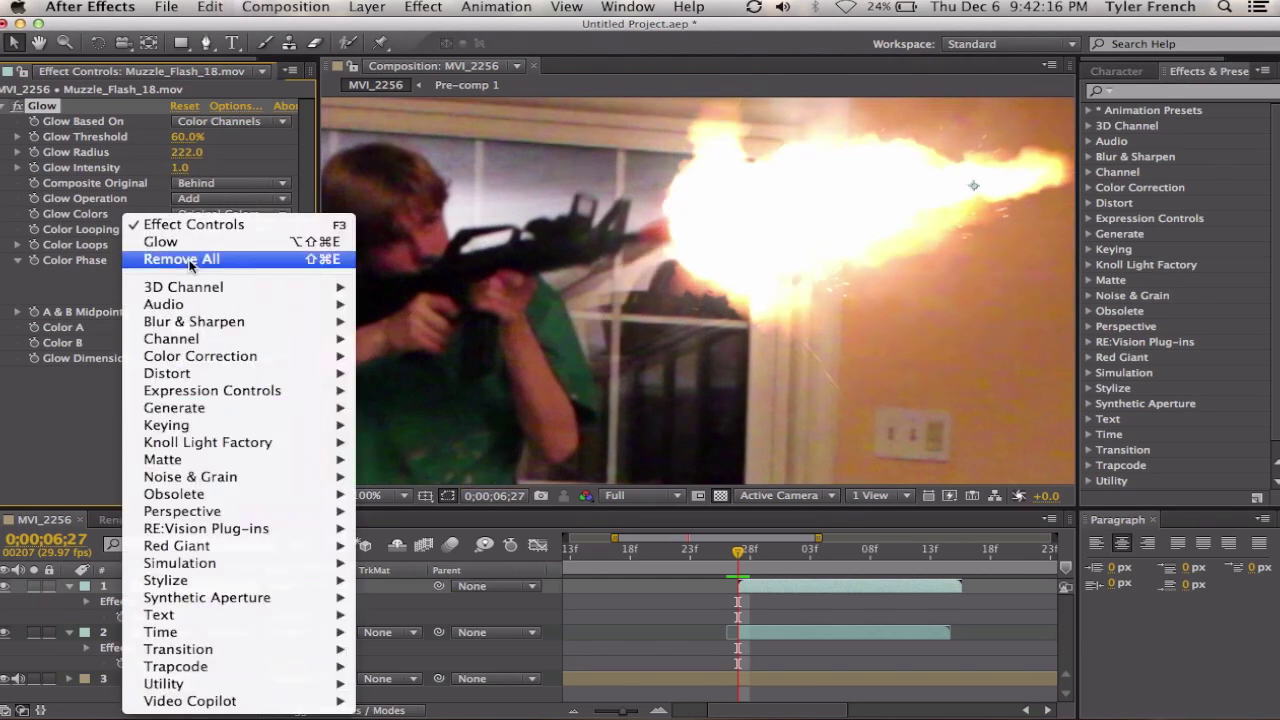
mouse_move(338, 328)
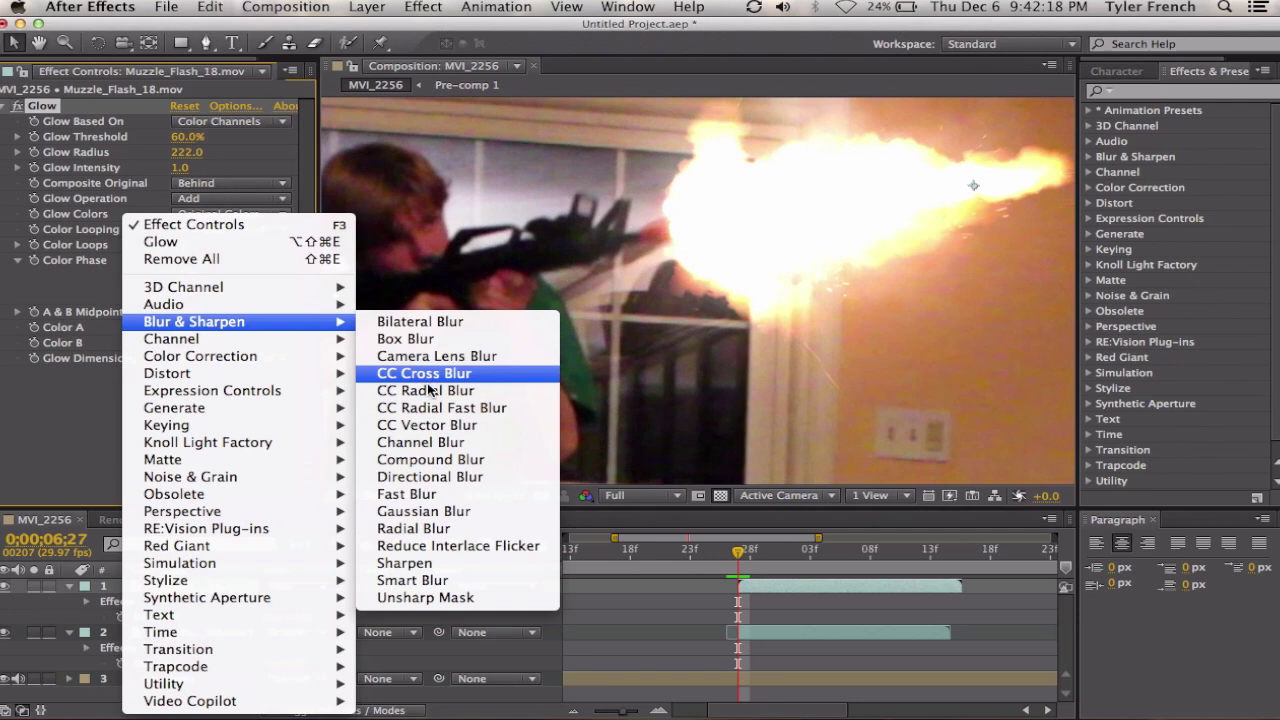
left_click(423, 494)
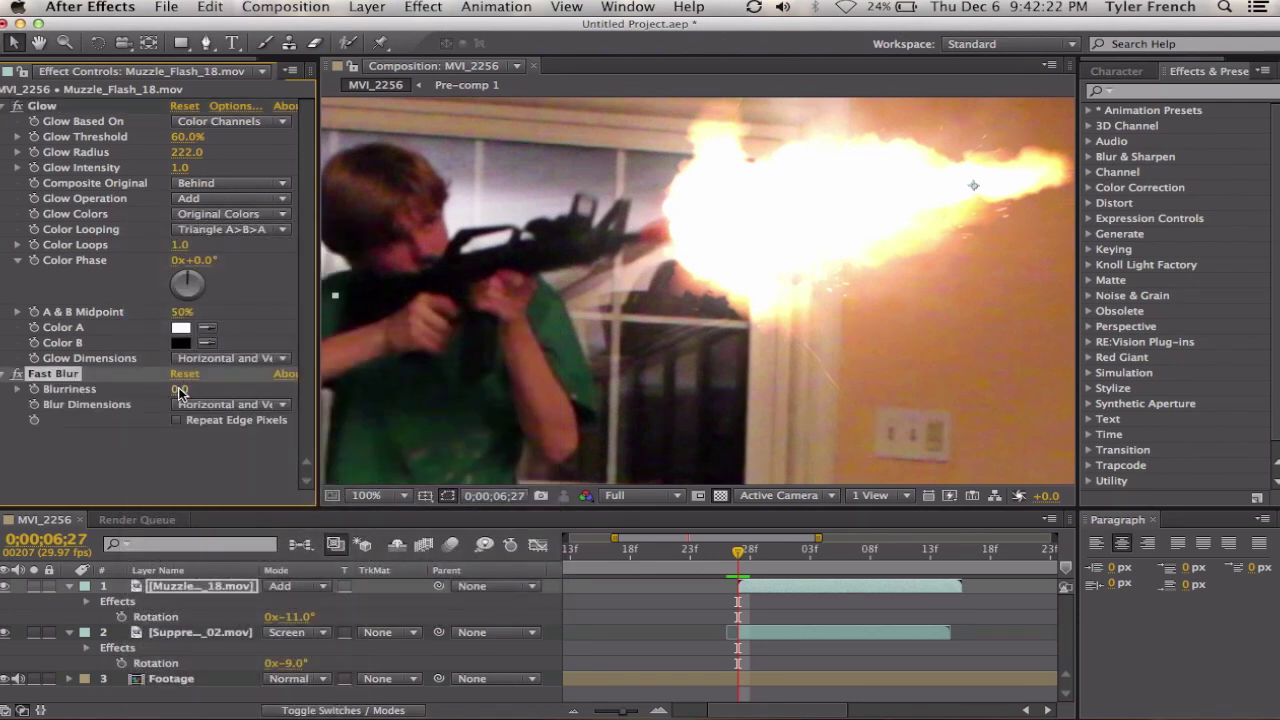
left_click_drag(179, 393, 248, 392)
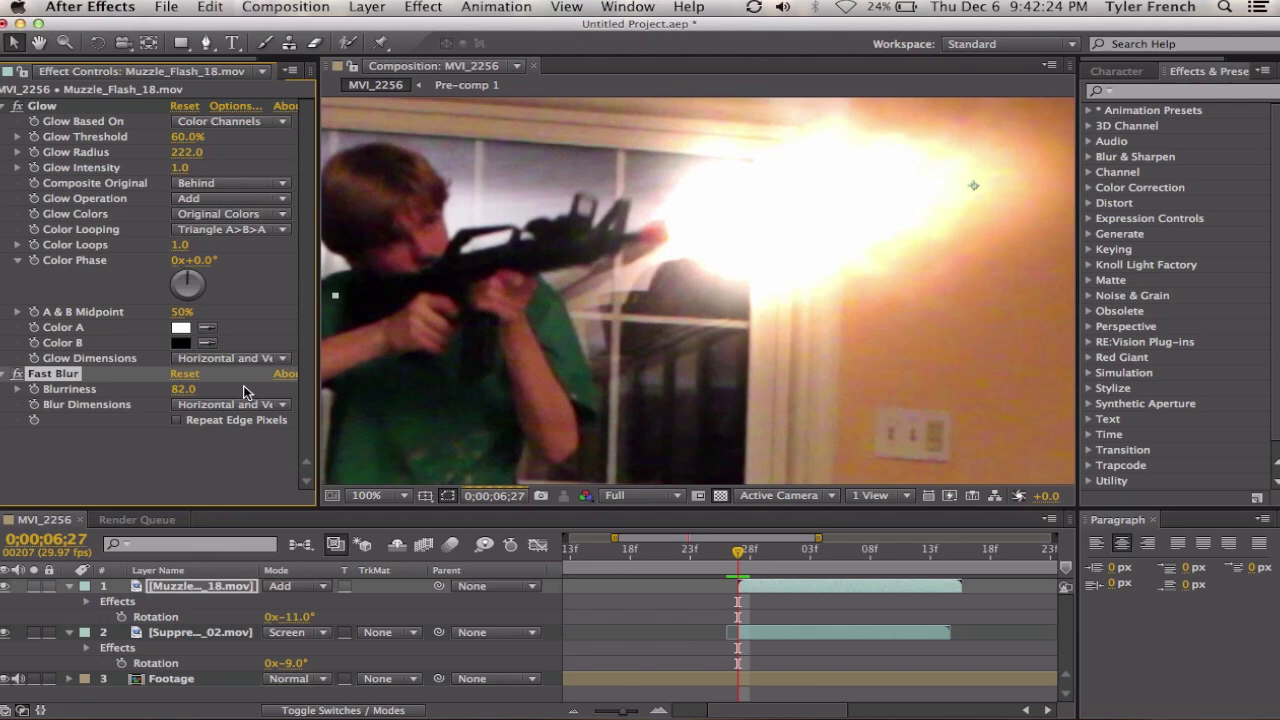
Step: Lower the Muzzle_Flash_18 layer's opacity to 37%
left_click(142, 488)
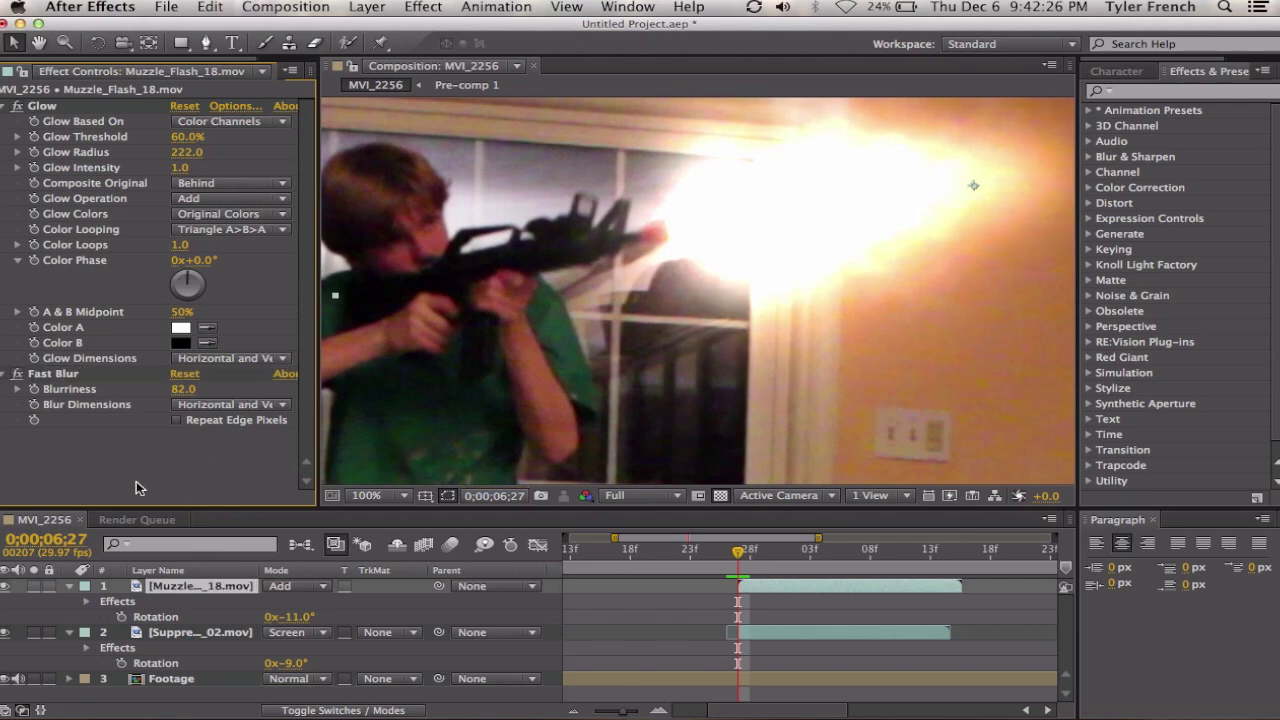
key("t")
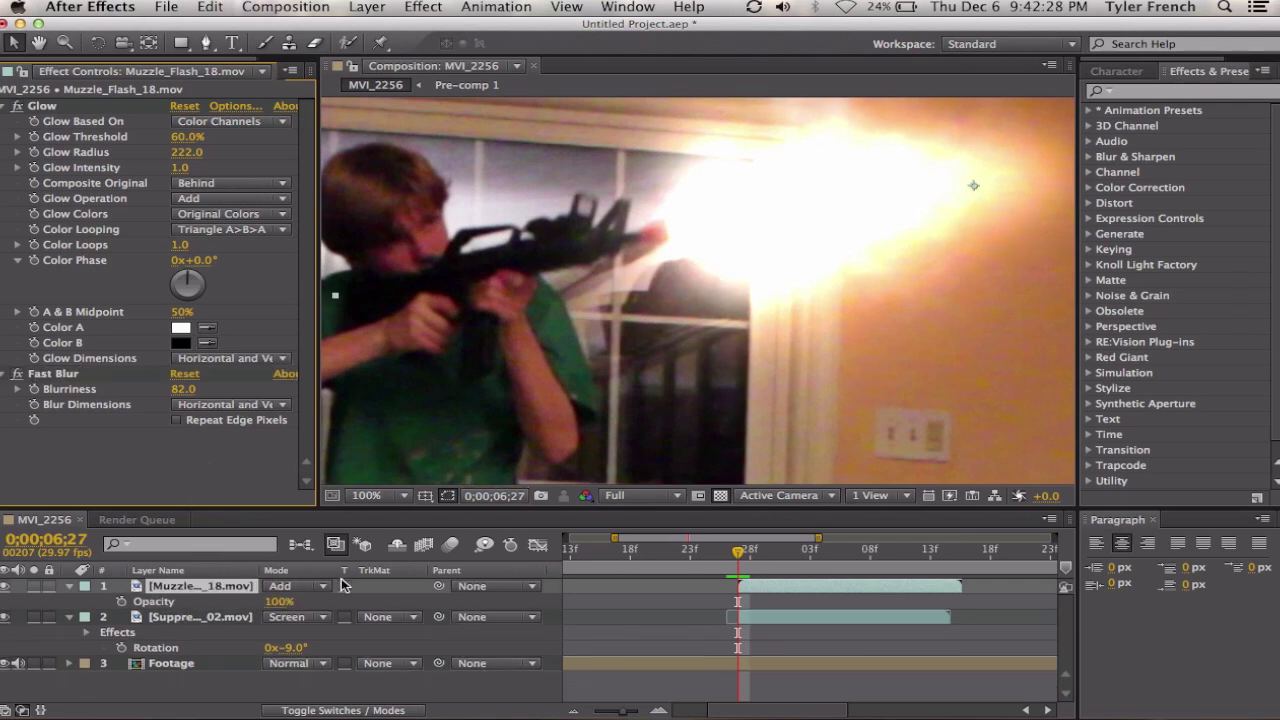
left_click_drag(285, 601, 128, 605)
scroll(600, 272, "up", 1)
scroll(603, 270, "down", 2)
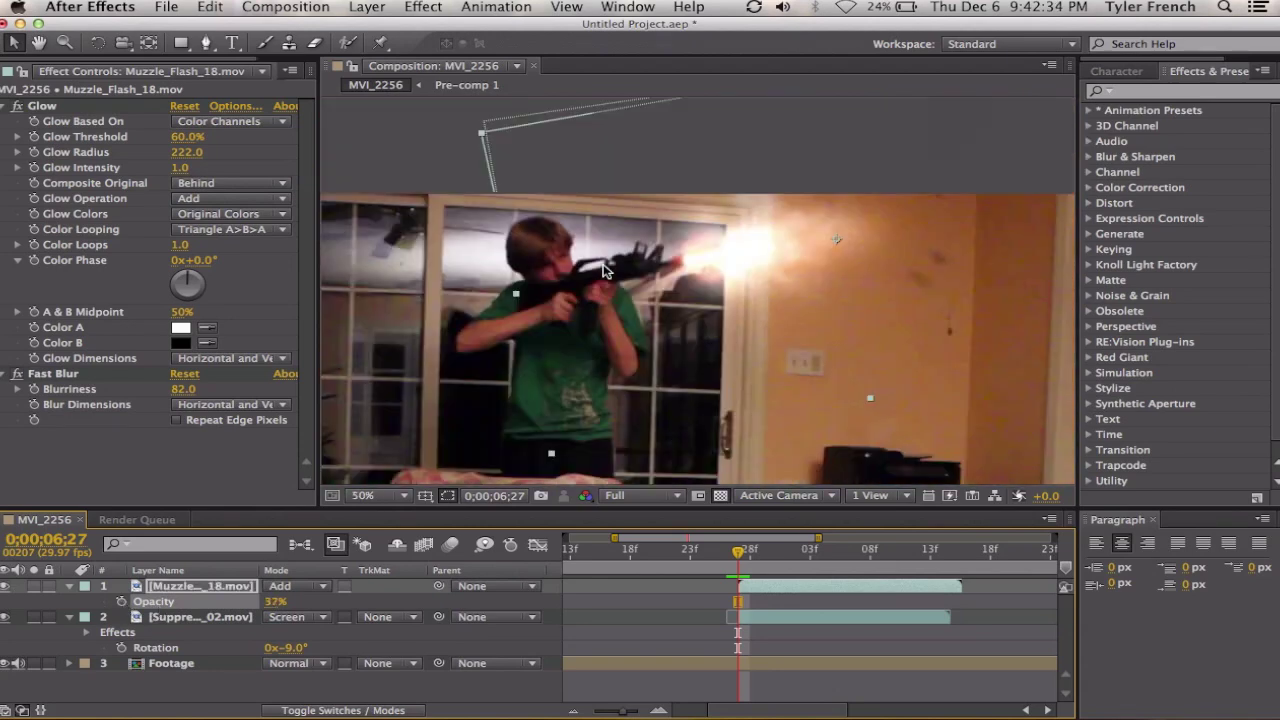
scroll(603, 270, "up", 2)
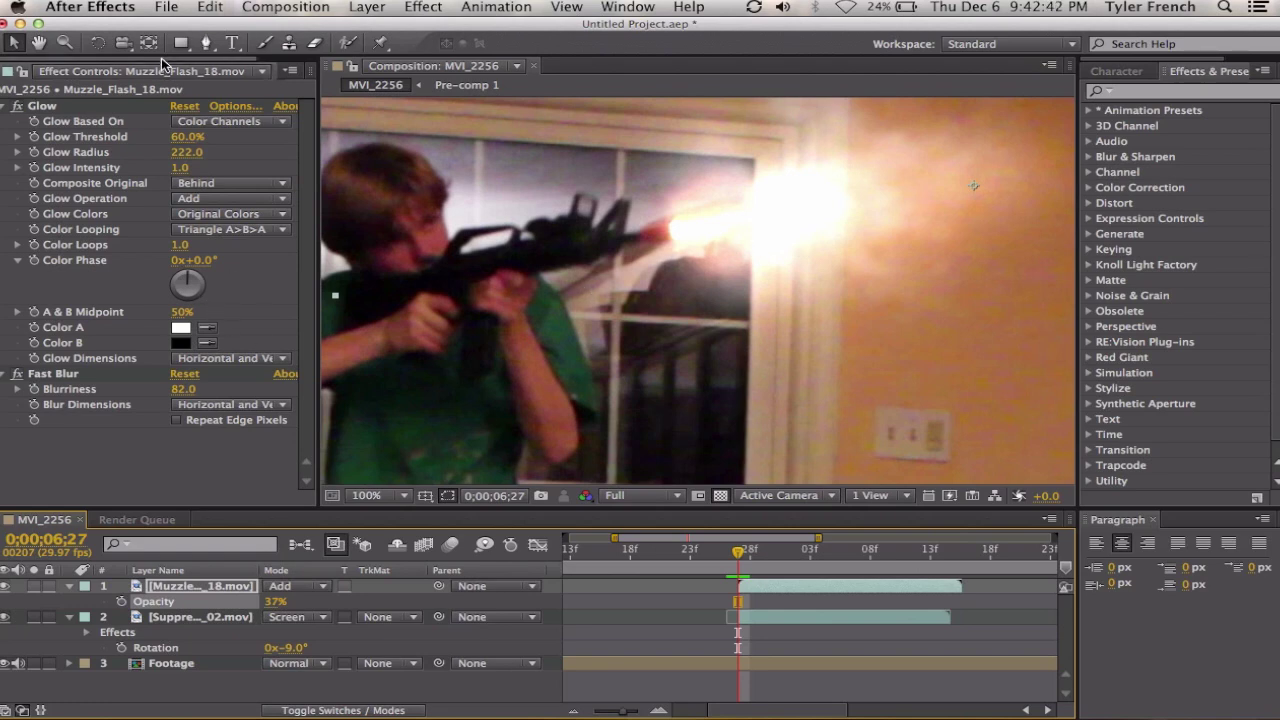
left_click(245, 71)
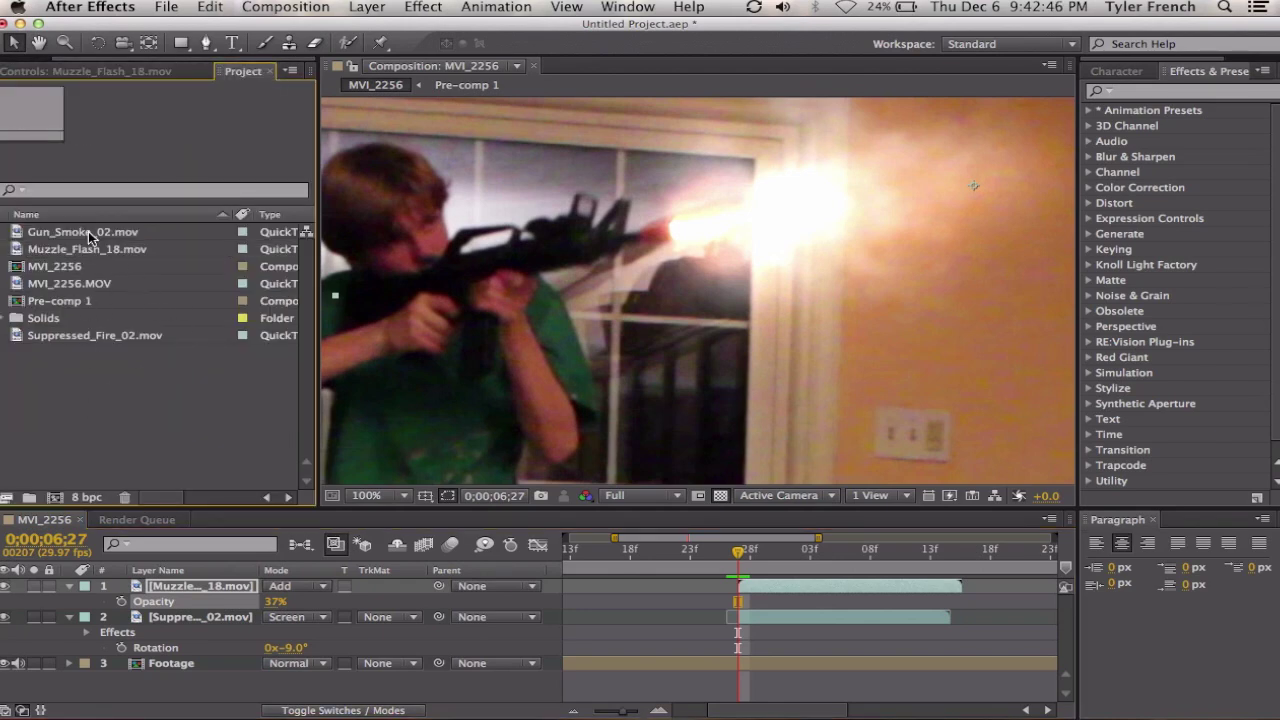
Step: Add Gun_Smoke_02.mov to the comp and start it at the firing frame
left_click_drag(90, 236, 748, 257)
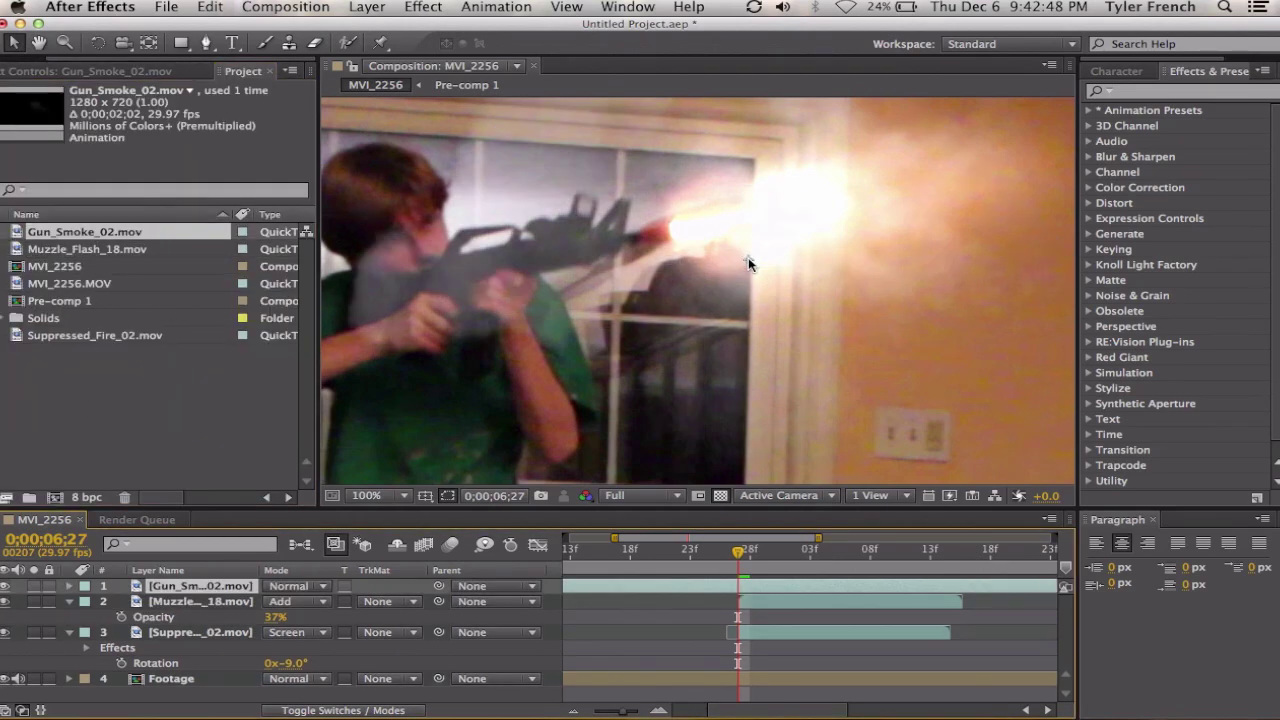
left_click_drag(530, 266, 625, 332)
key("bracketleft")
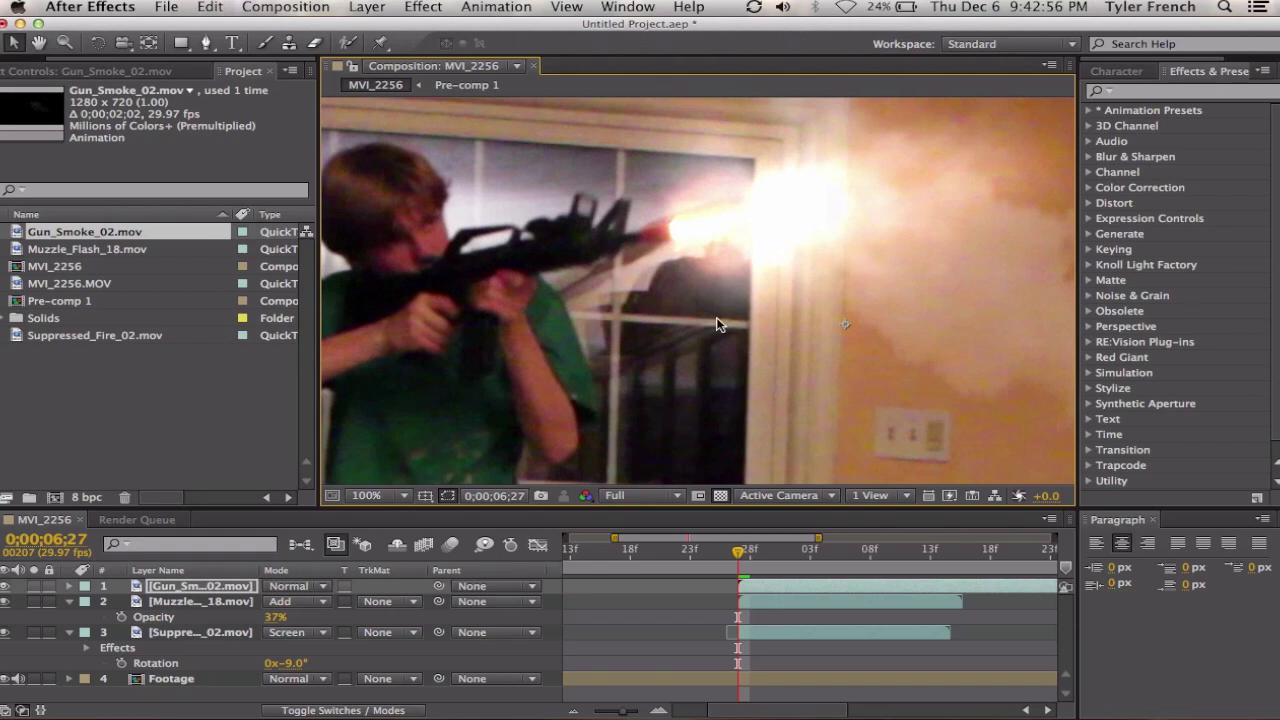
mouse_move(806, 596)
left_mouse_down()
mouse_move(740, 592)
mouse_move(809, 586)
left_mouse_up()
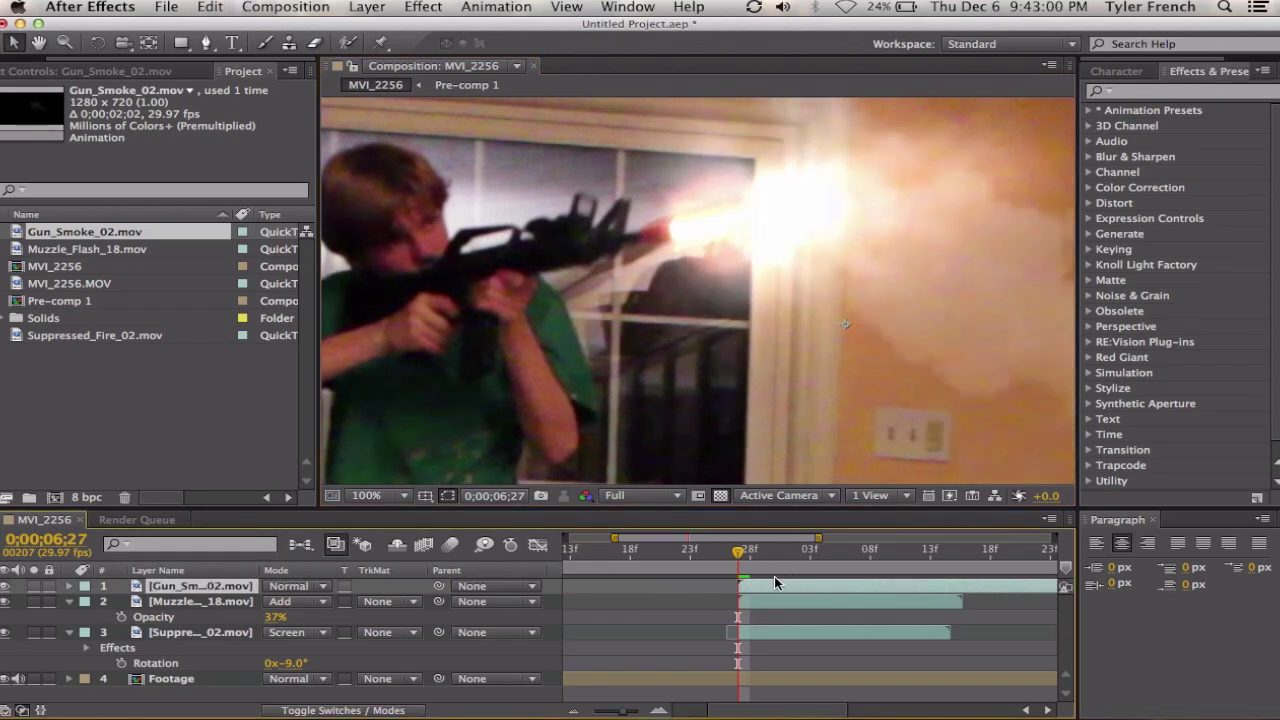
Step: Flip the smoke layer with a -100% scale and move it lower in the frame
key("s")
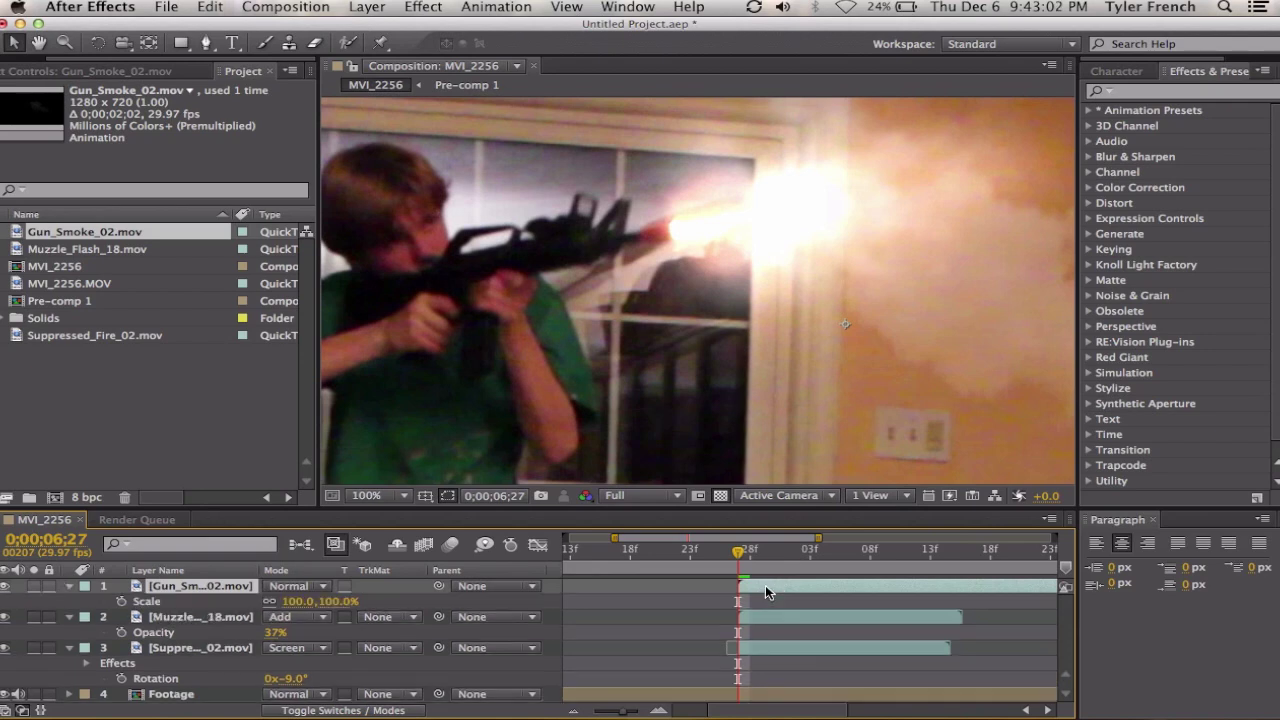
left_click(298, 601)
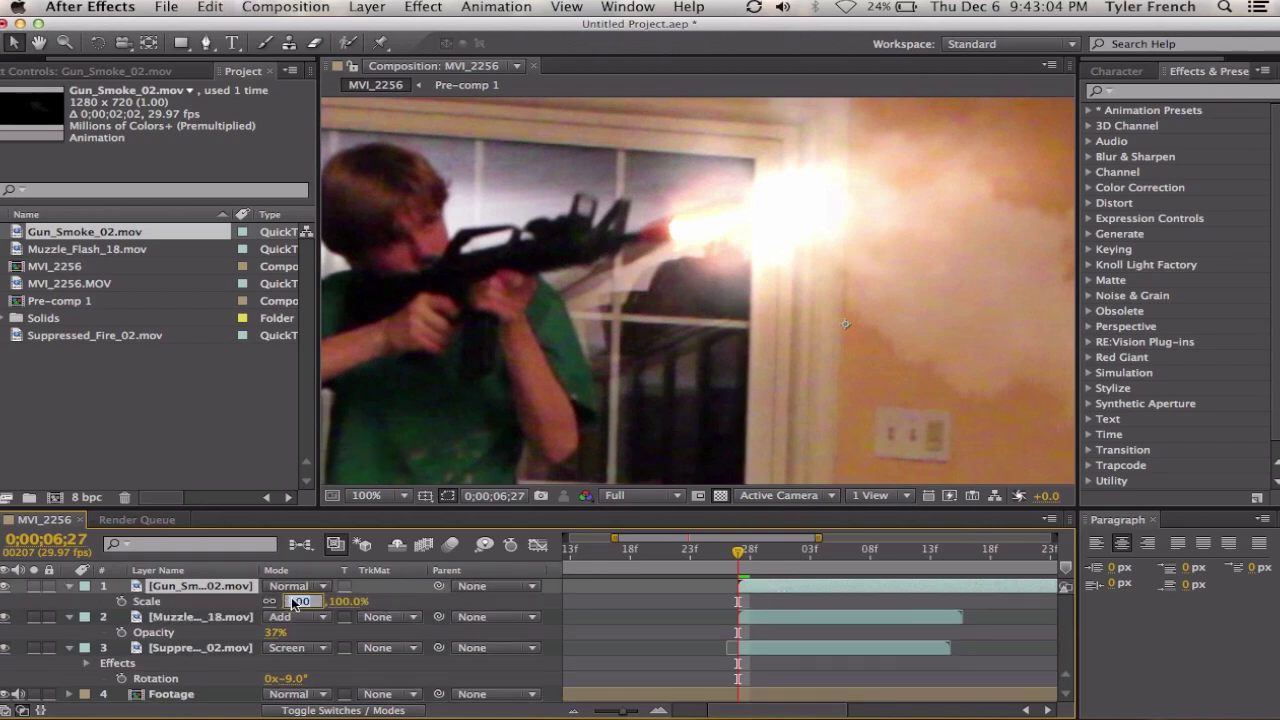
type("-")
key("Return")
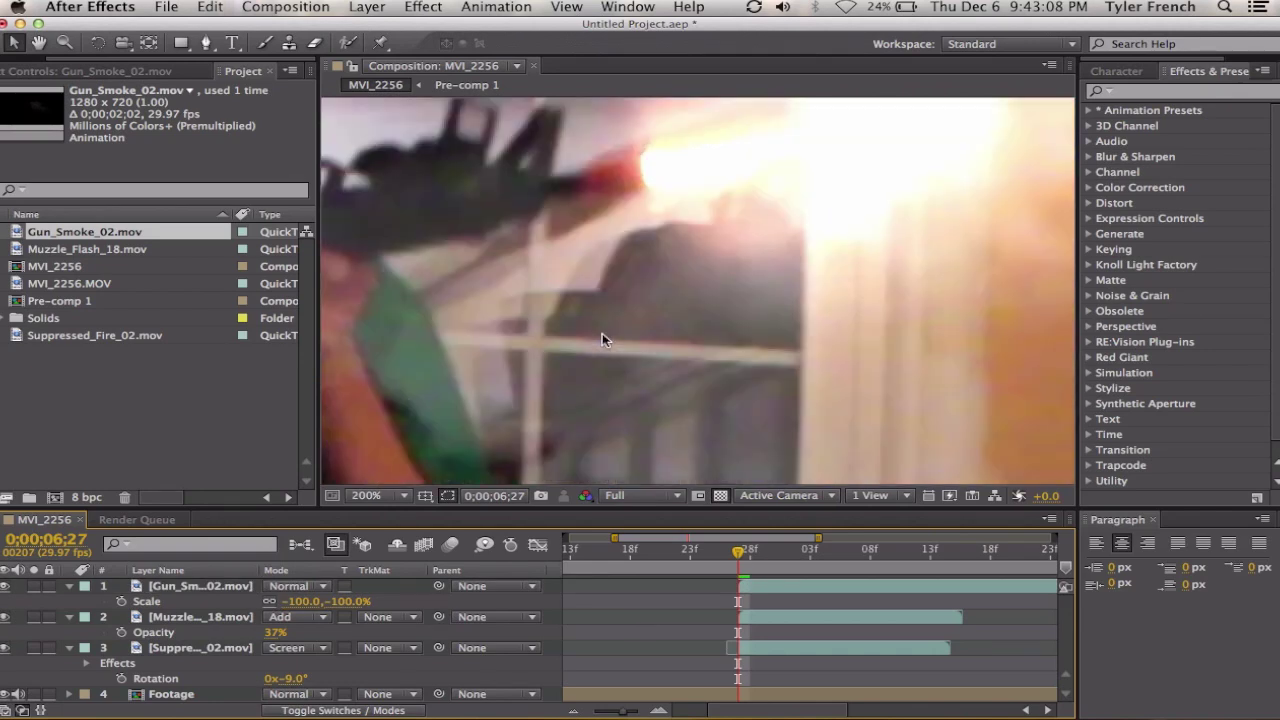
scroll(602, 333, "down", 5)
scroll(602, 333, "up", 1)
left_click(700, 315)
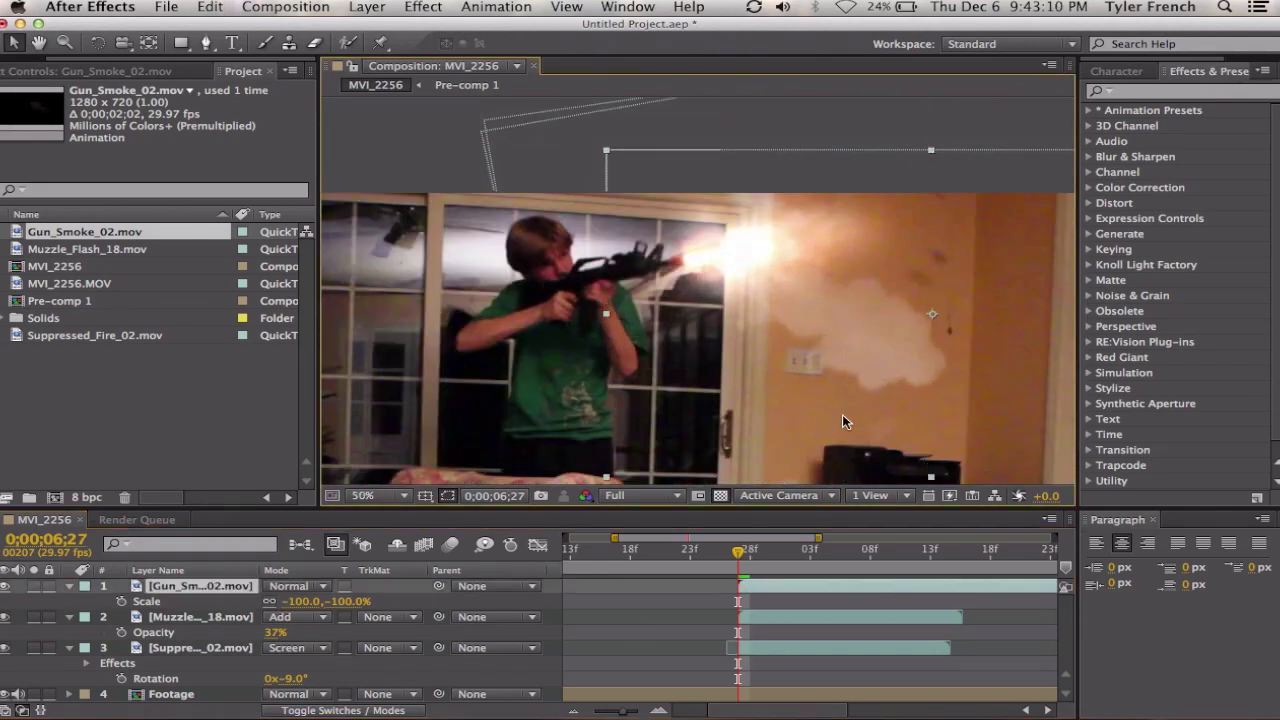
left_click_drag(843, 401, 837, 457)
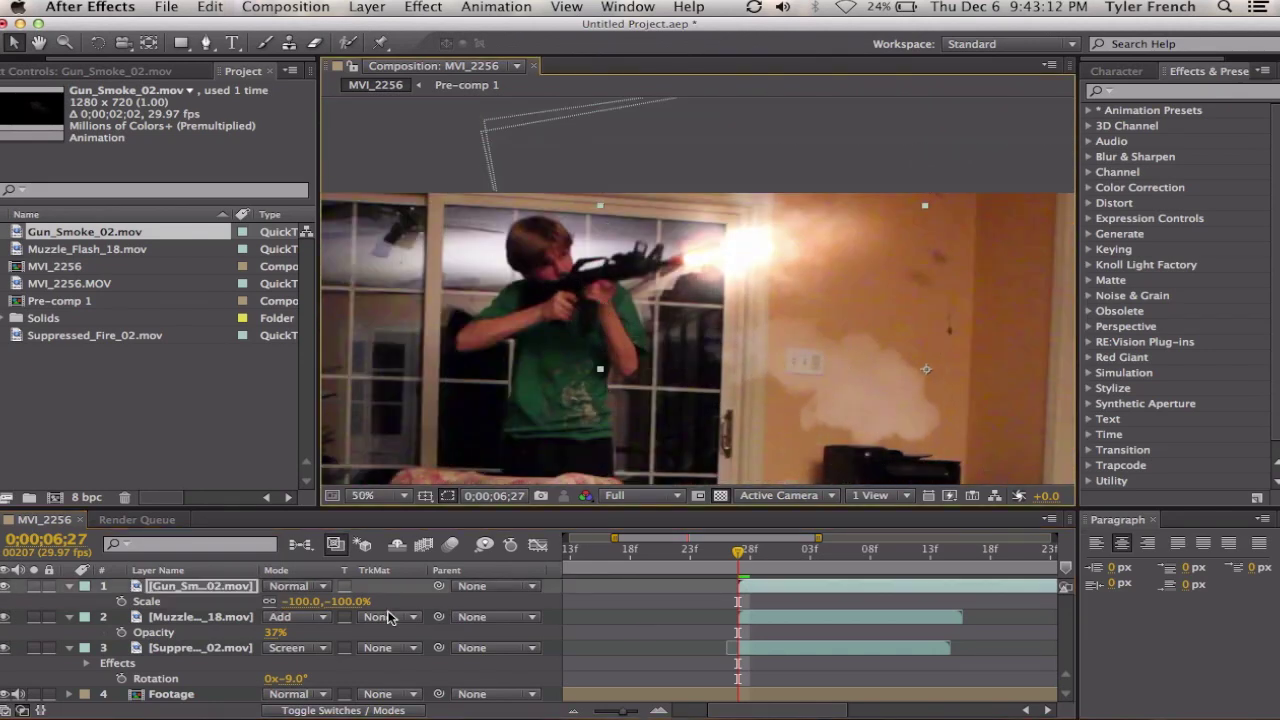
Step: Rotate the smoke to -36° and move it up beside the muzzle flash
key("r")
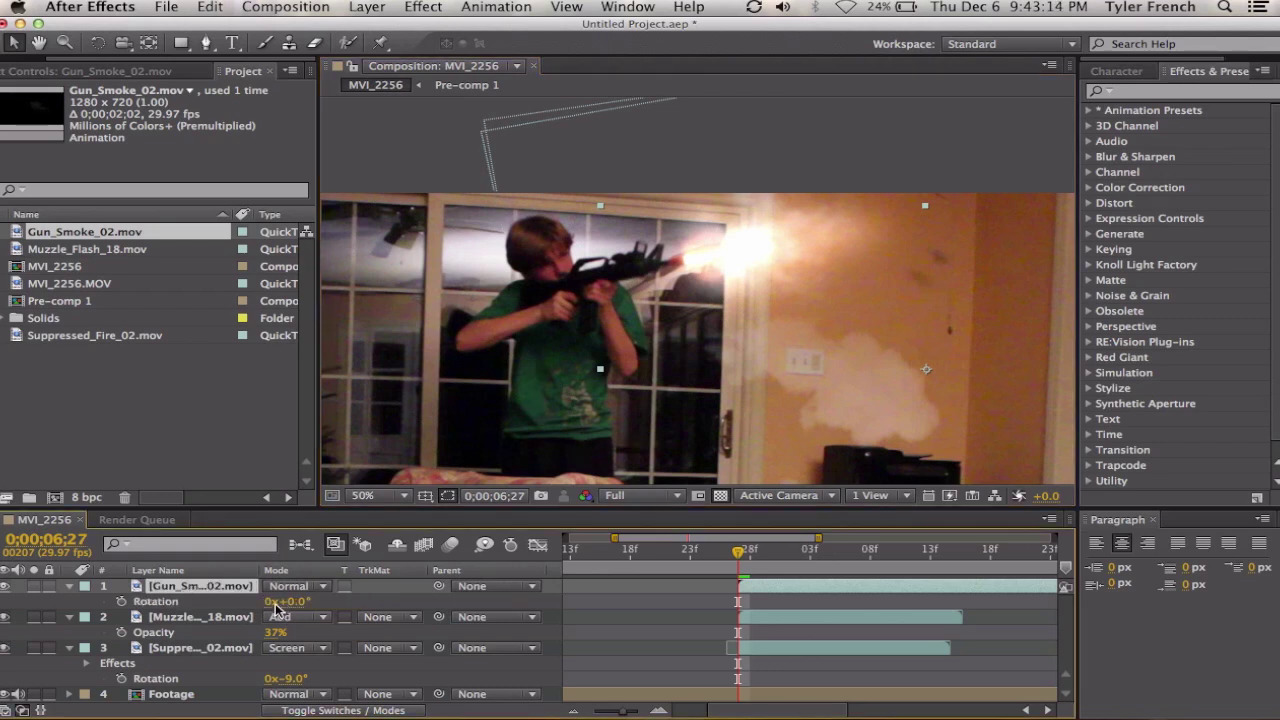
left_click_drag(297, 607, 212, 607)
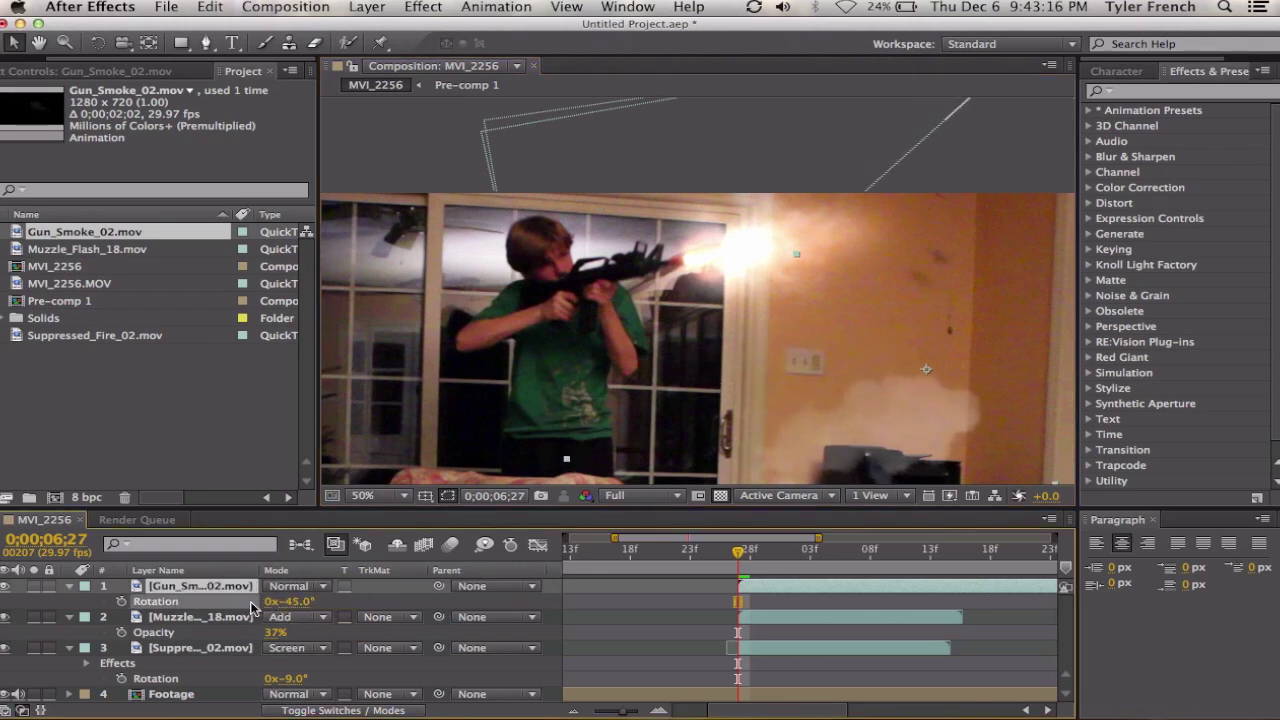
left_click_drag(786, 457, 748, 270)
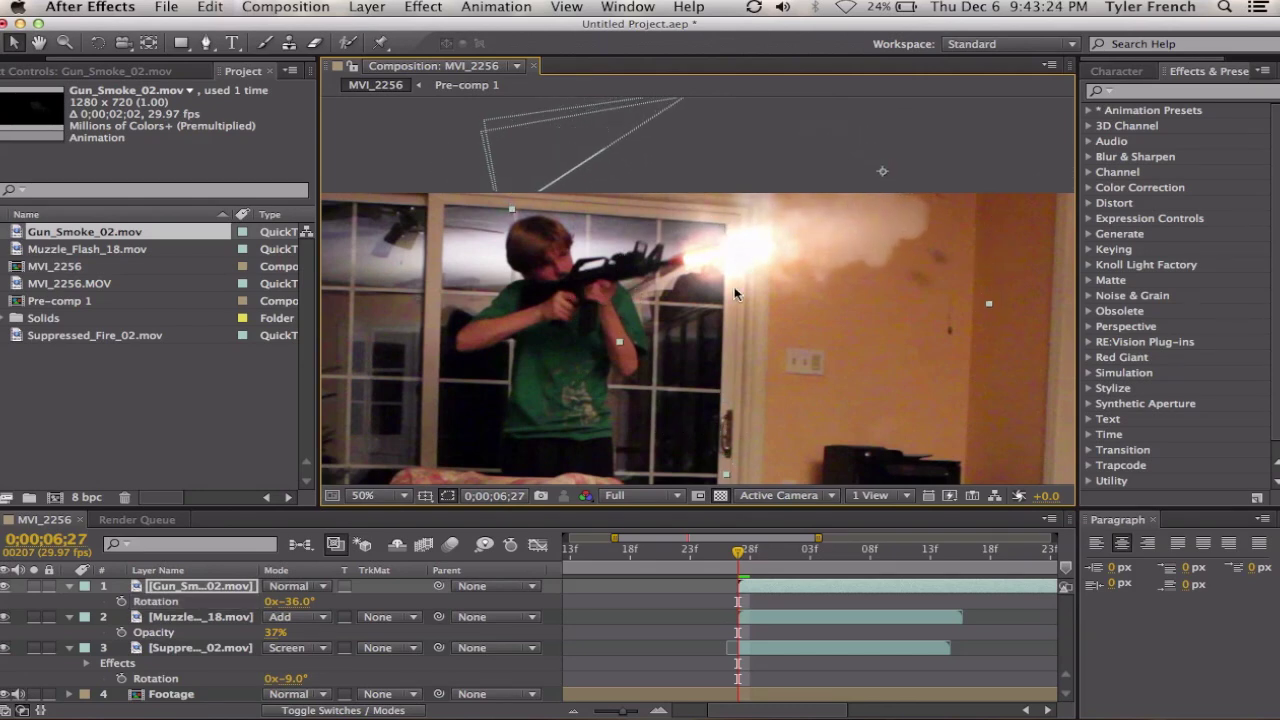
left_click(295, 588)
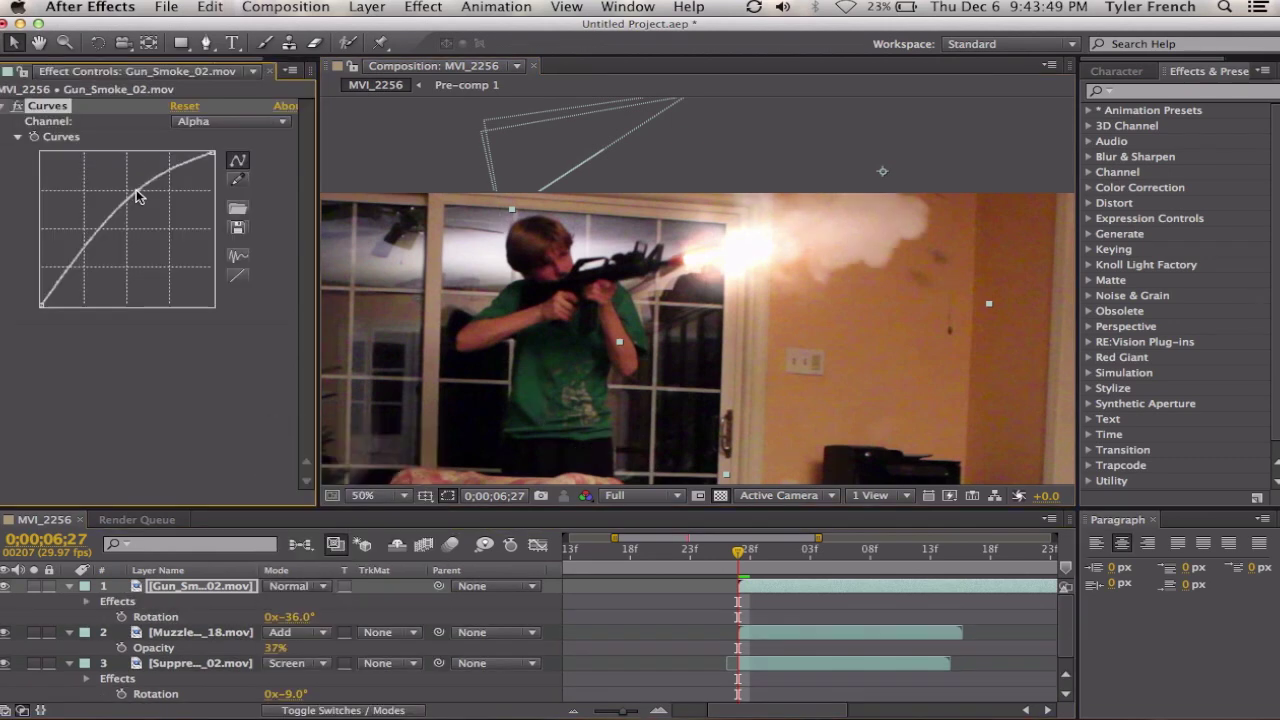
Step: Add a Tint effect to the smoke layer and set its Map Black To colour
right_click(120, 428)
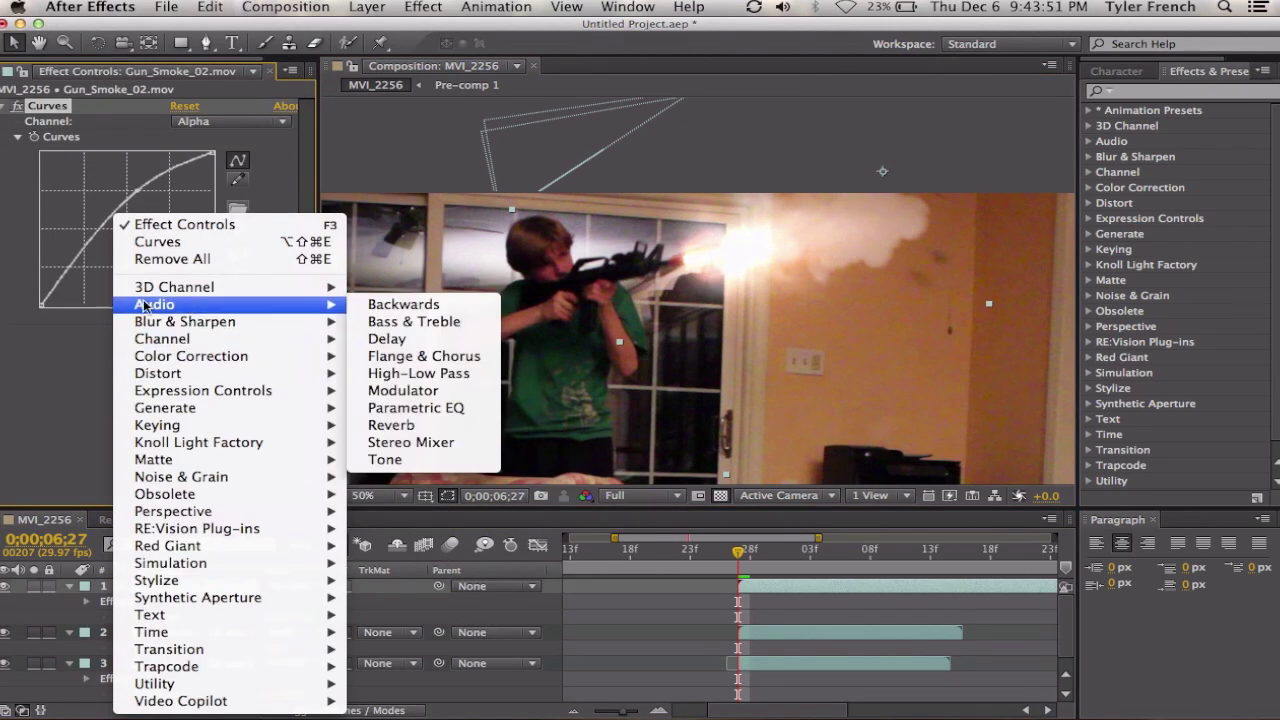
mouse_move(268, 356)
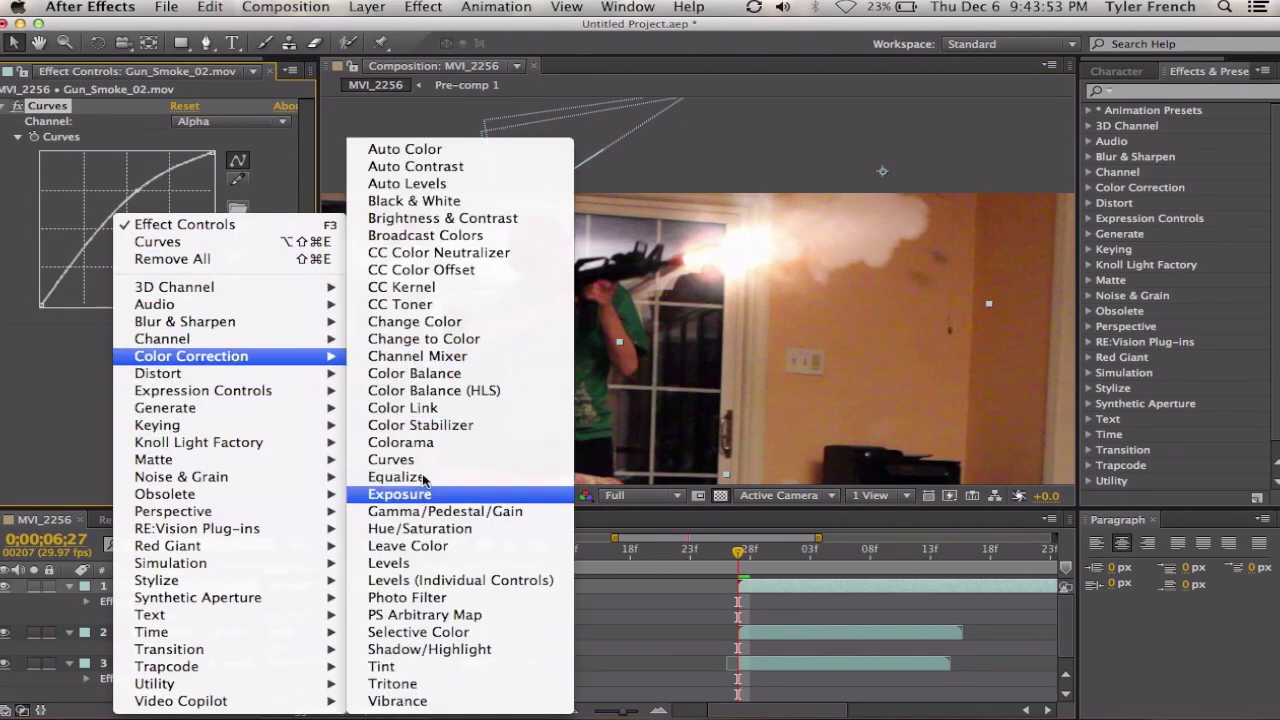
left_click(427, 667)
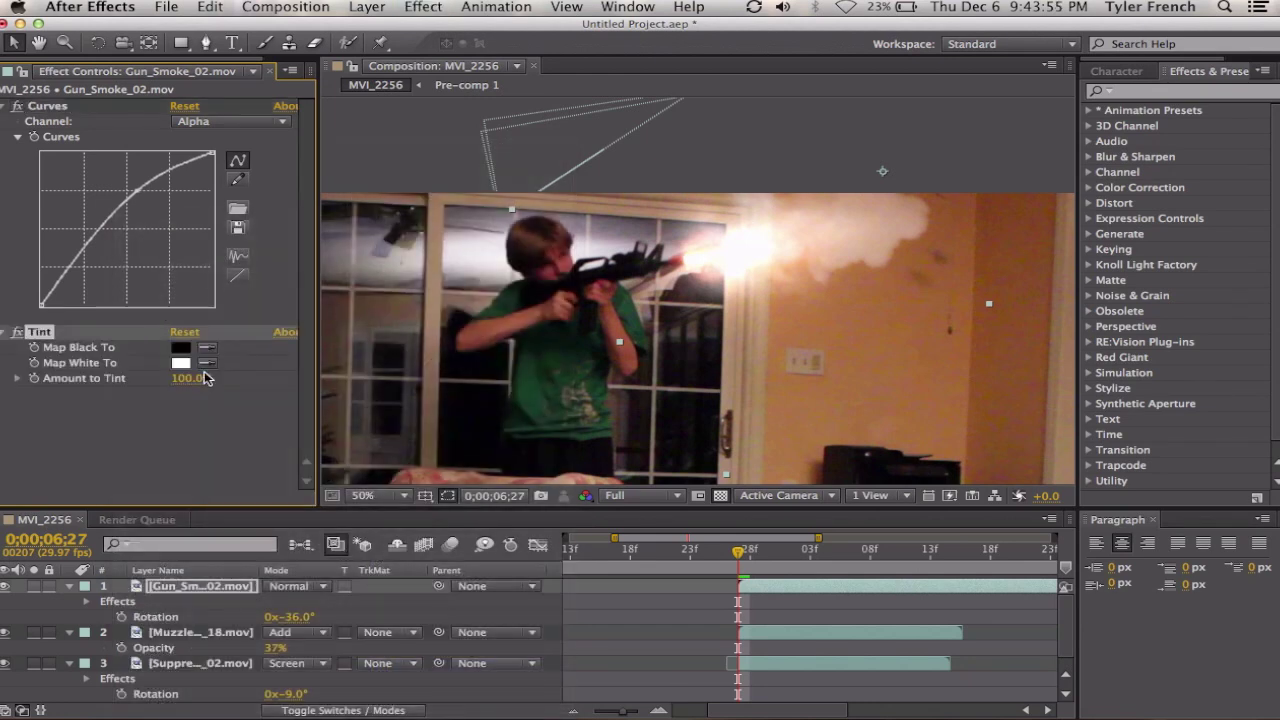
left_click(181, 348)
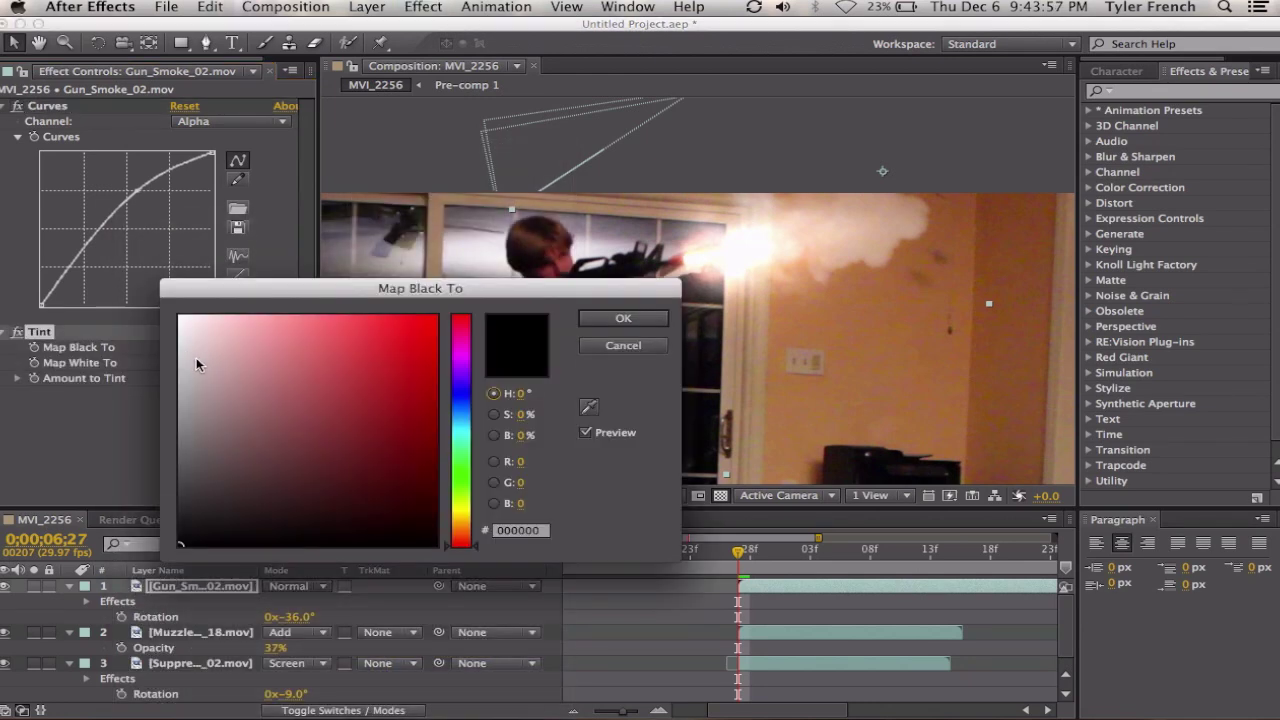
left_click(644, 317)
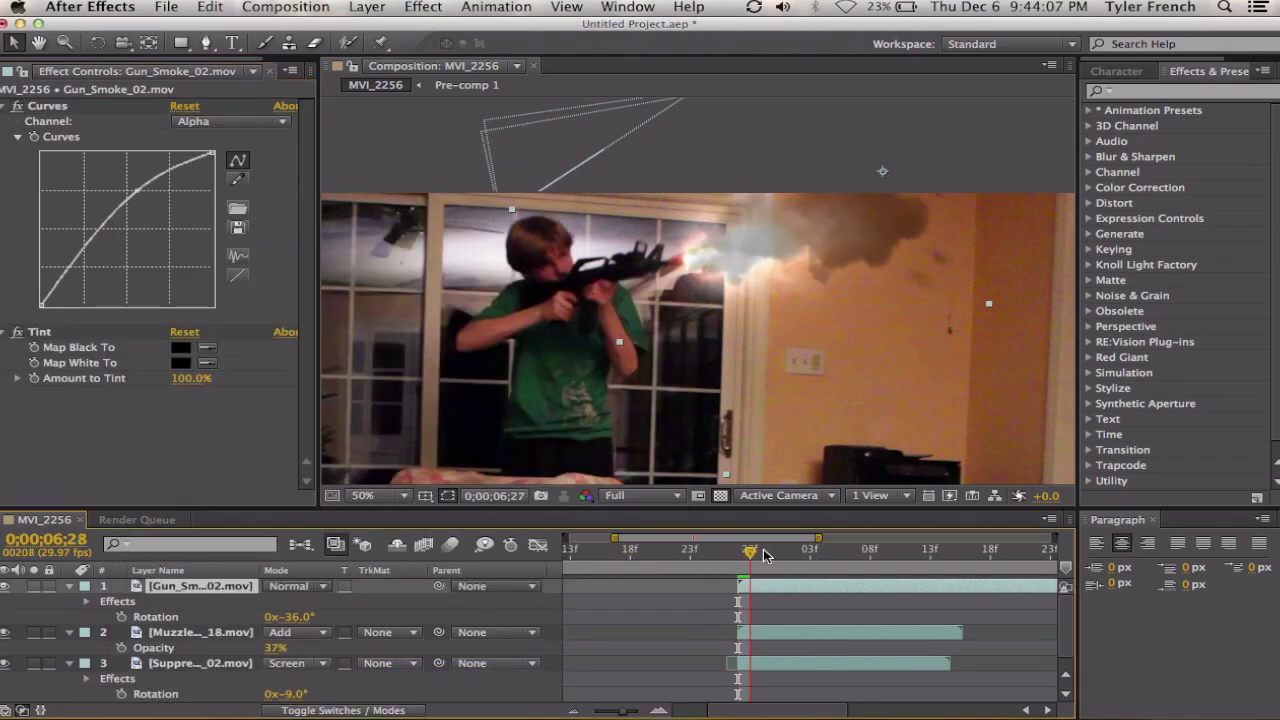
left_click_drag(740, 550, 828, 550)
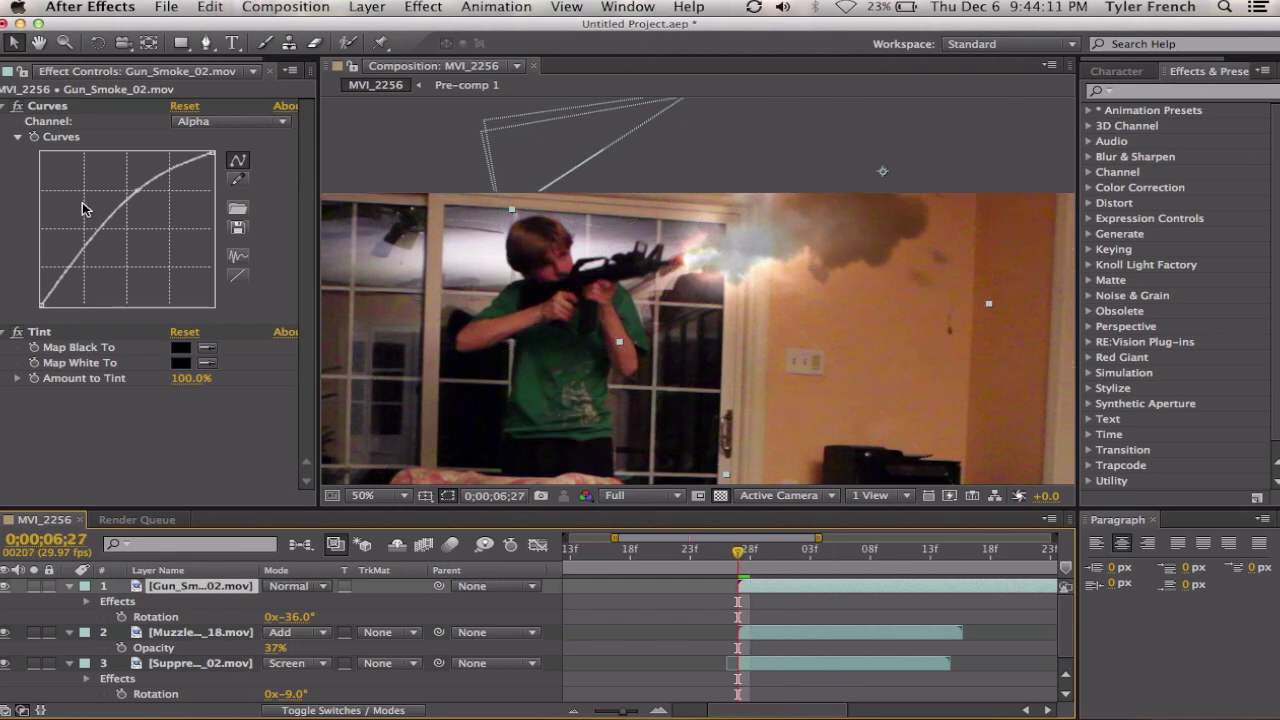
Step: Reshape the smoke's Alpha curve with extra points into a falling hump
left_click_drag(140, 197, 162, 183)
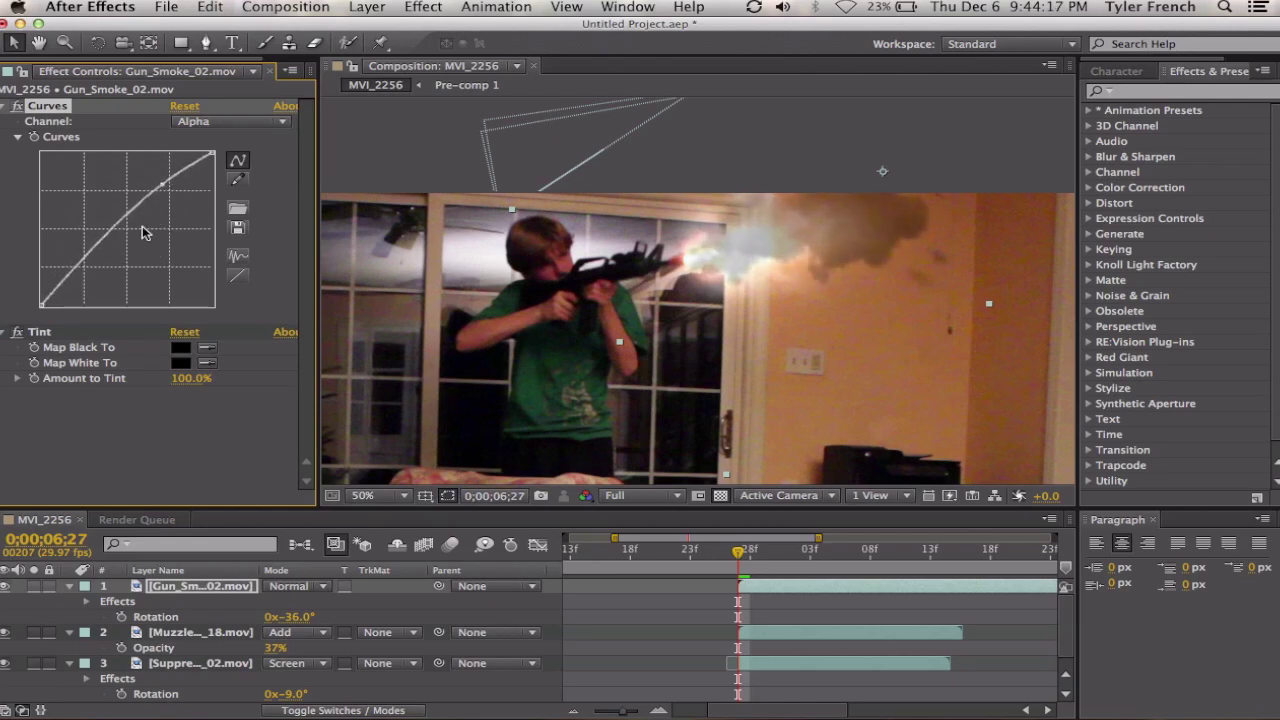
left_click_drag(93, 248, 77, 216)
mouse_move(165, 200)
left_mouse_down()
mouse_move(203, 289)
mouse_move(205, 245)
mouse_move(218, 240)
mouse_move(180, 217)
left_mouse_up()
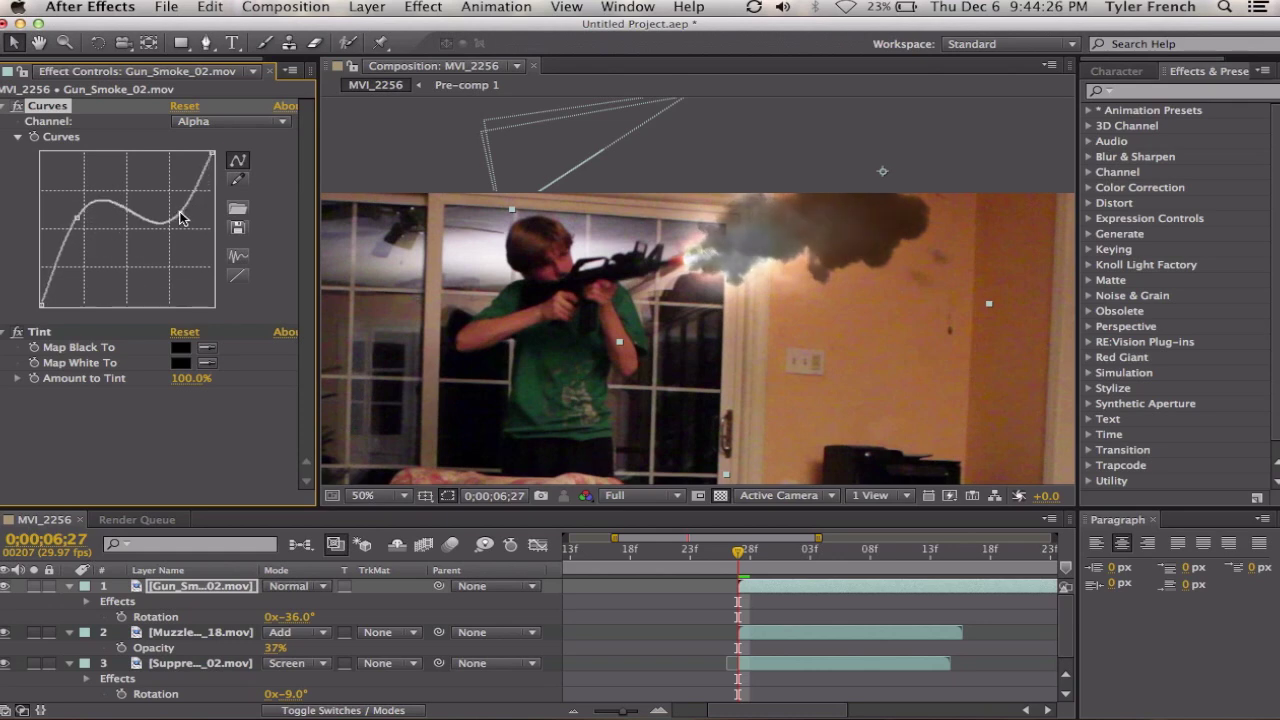
left_click(250, 121)
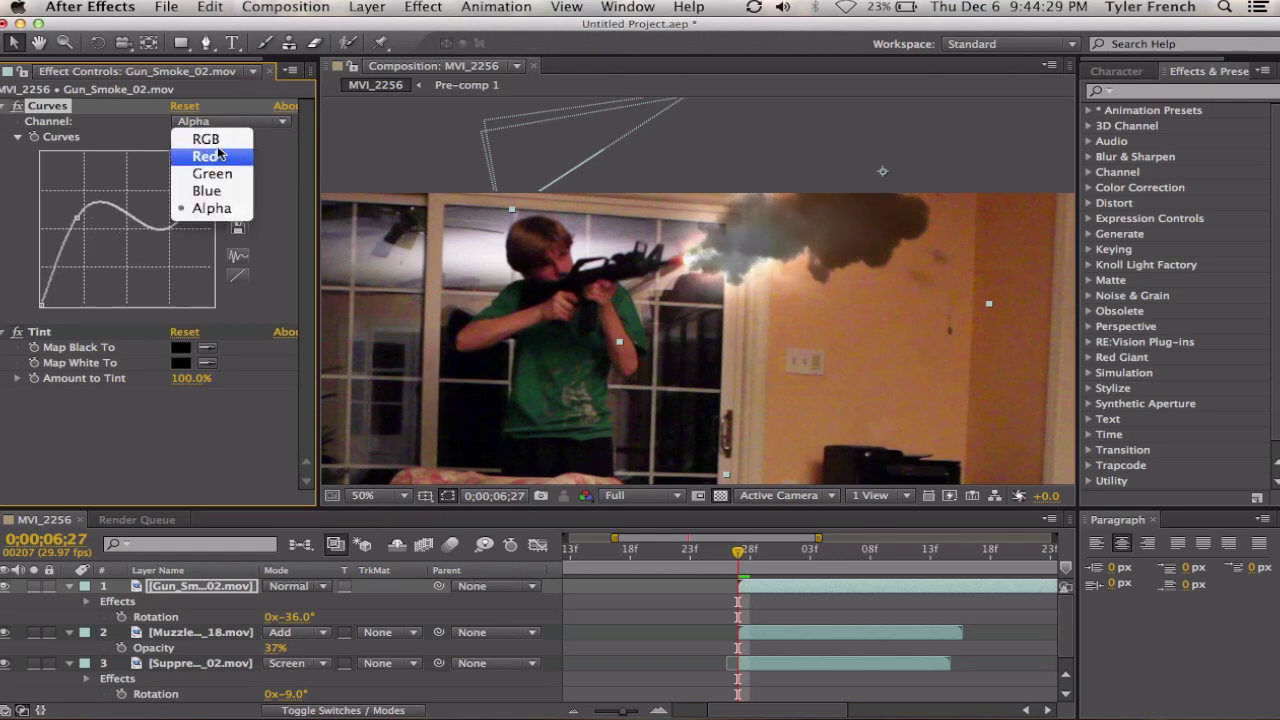
Step: Steepen the smoke's RGB curve and fade the layer to about 31% opacity
left_click(206, 139)
left_click_drag(141, 222, 170, 265)
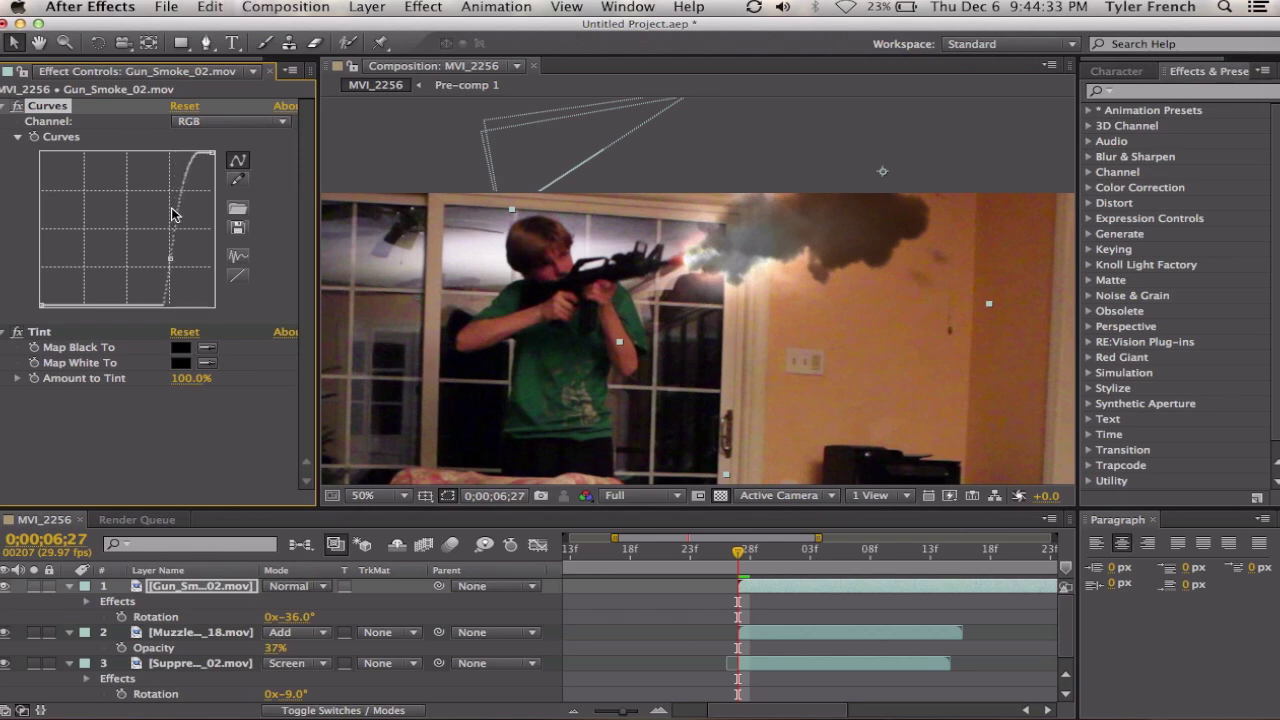
key("t")
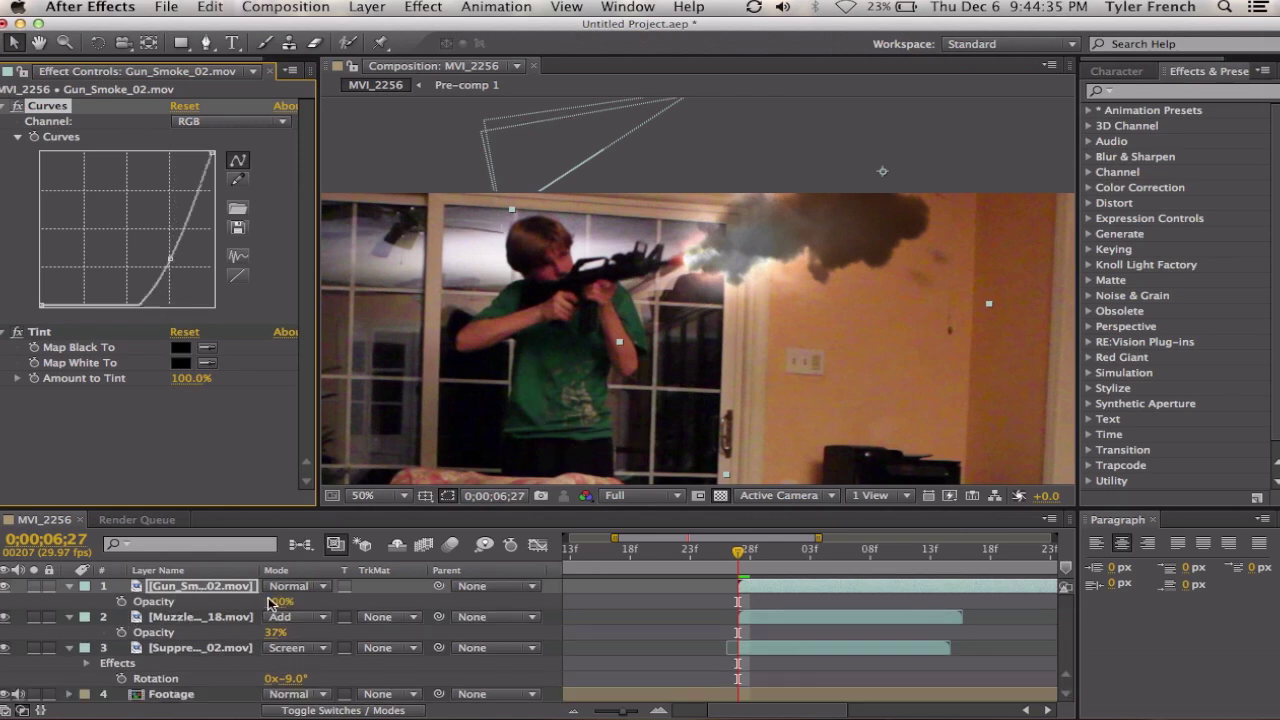
left_click_drag(270, 601, 207, 600)
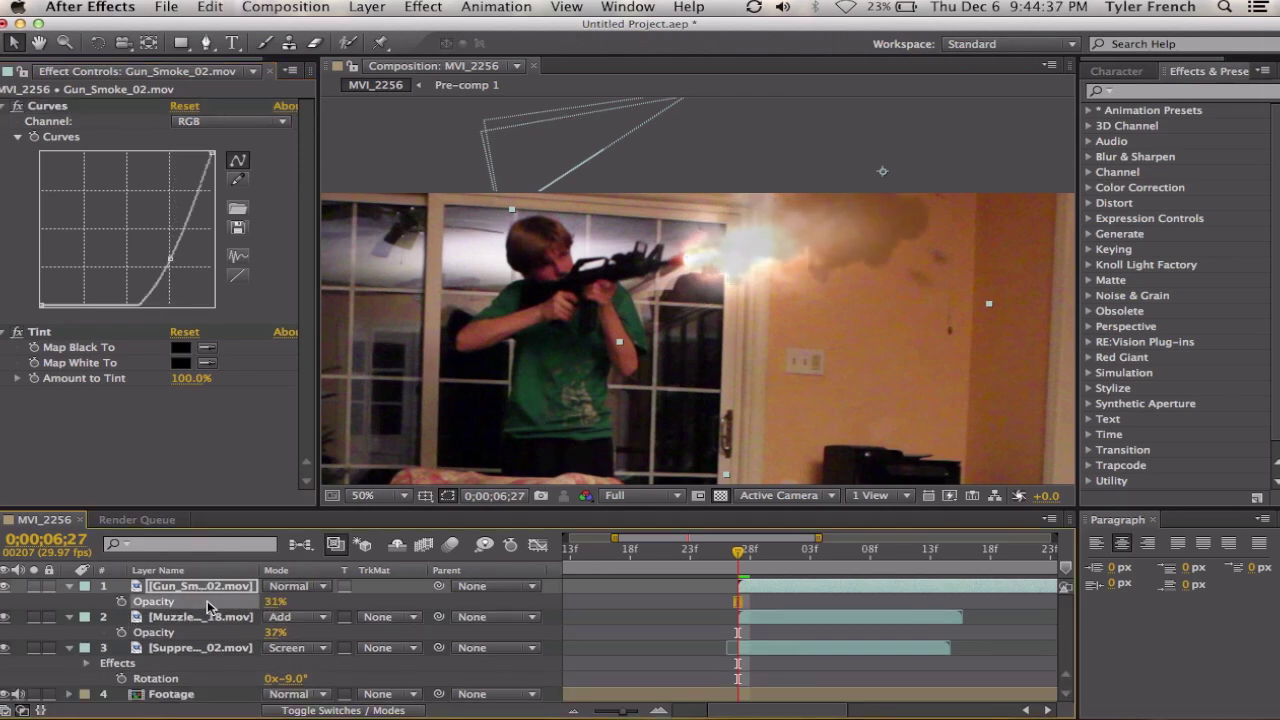
Step: Duplicate the smoke layer, remove the copy's Tint, and set Screen and Multiply modes
key("ctrl+d")
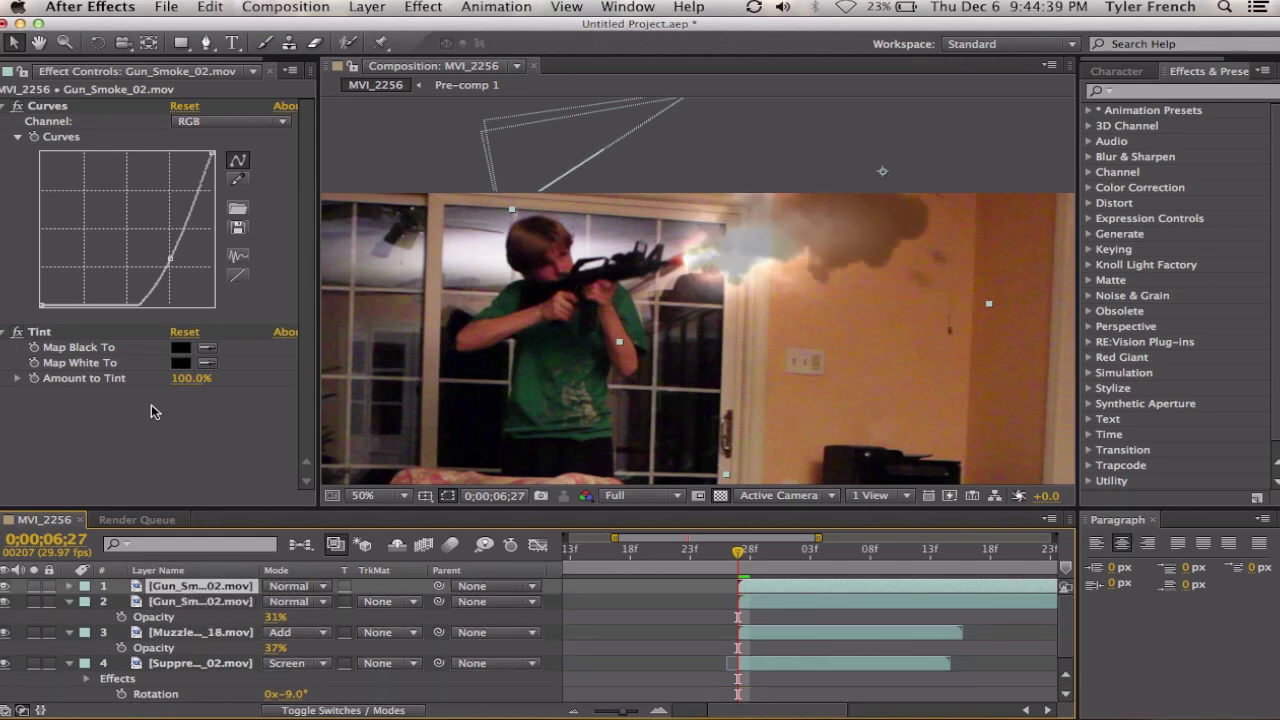
left_click(54, 332)
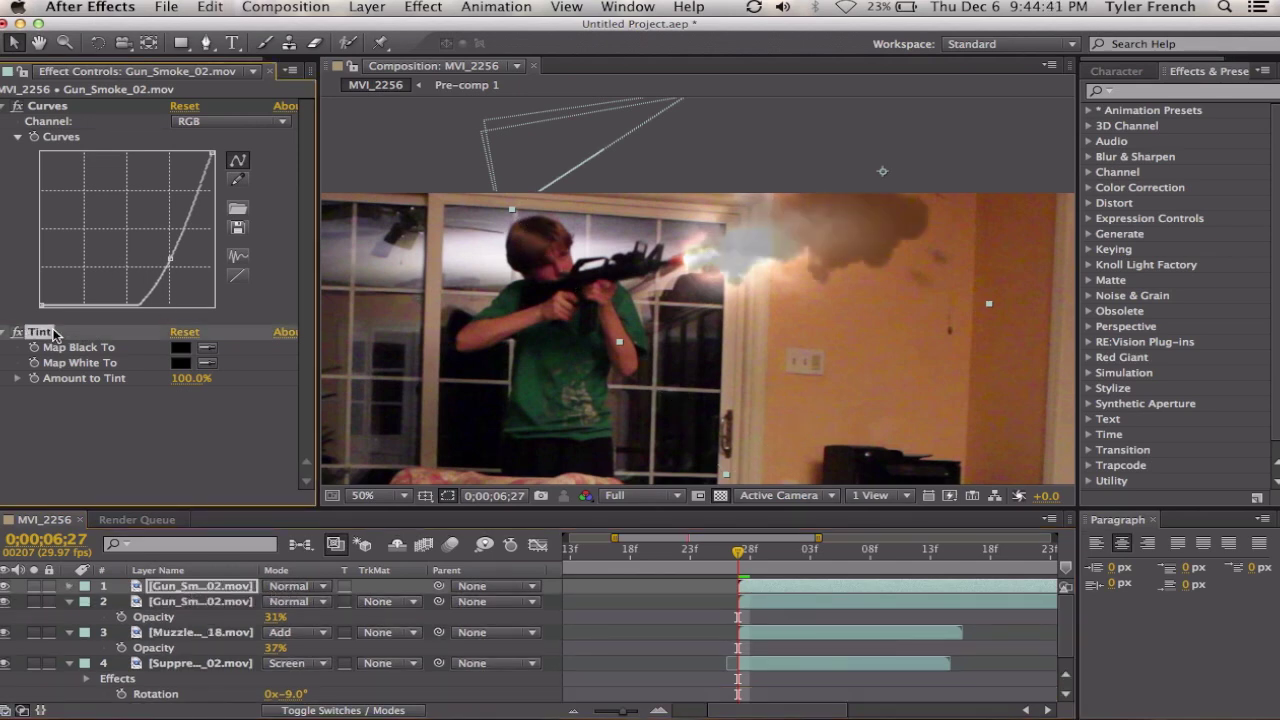
key("Delete")
left_click(295, 586)
scroll(343, 635, "down", 2)
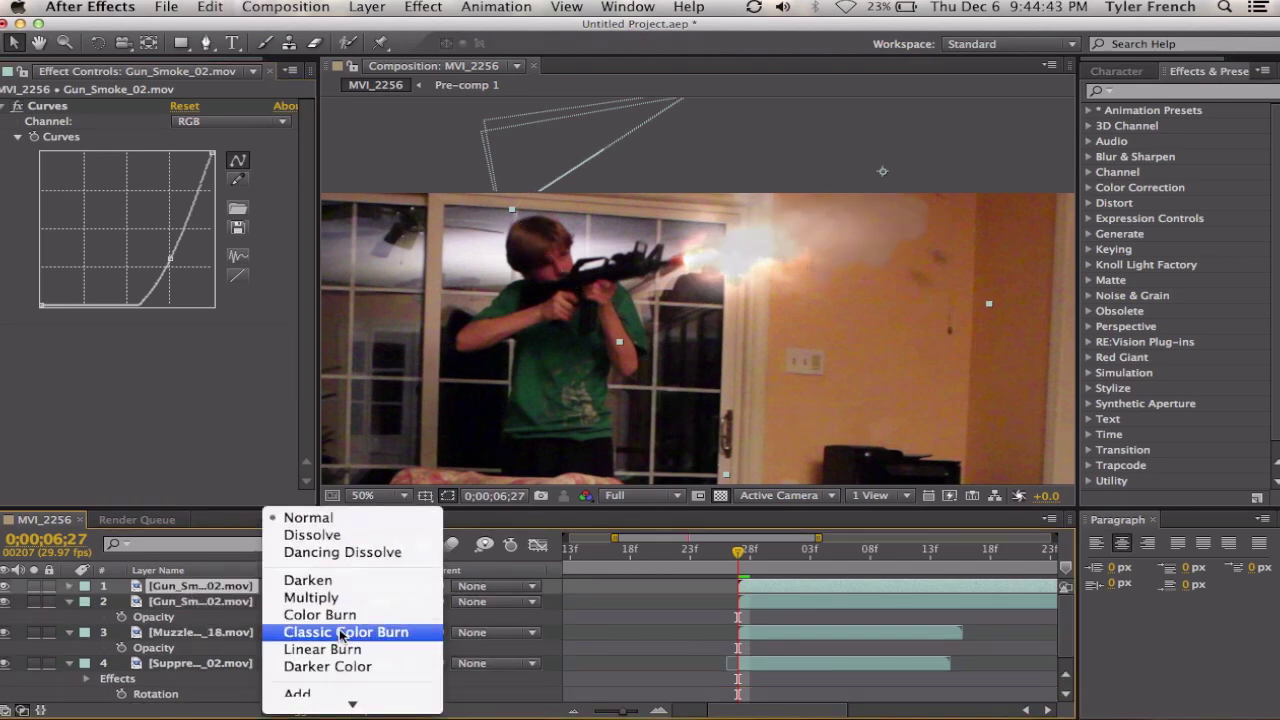
left_click(340, 680)
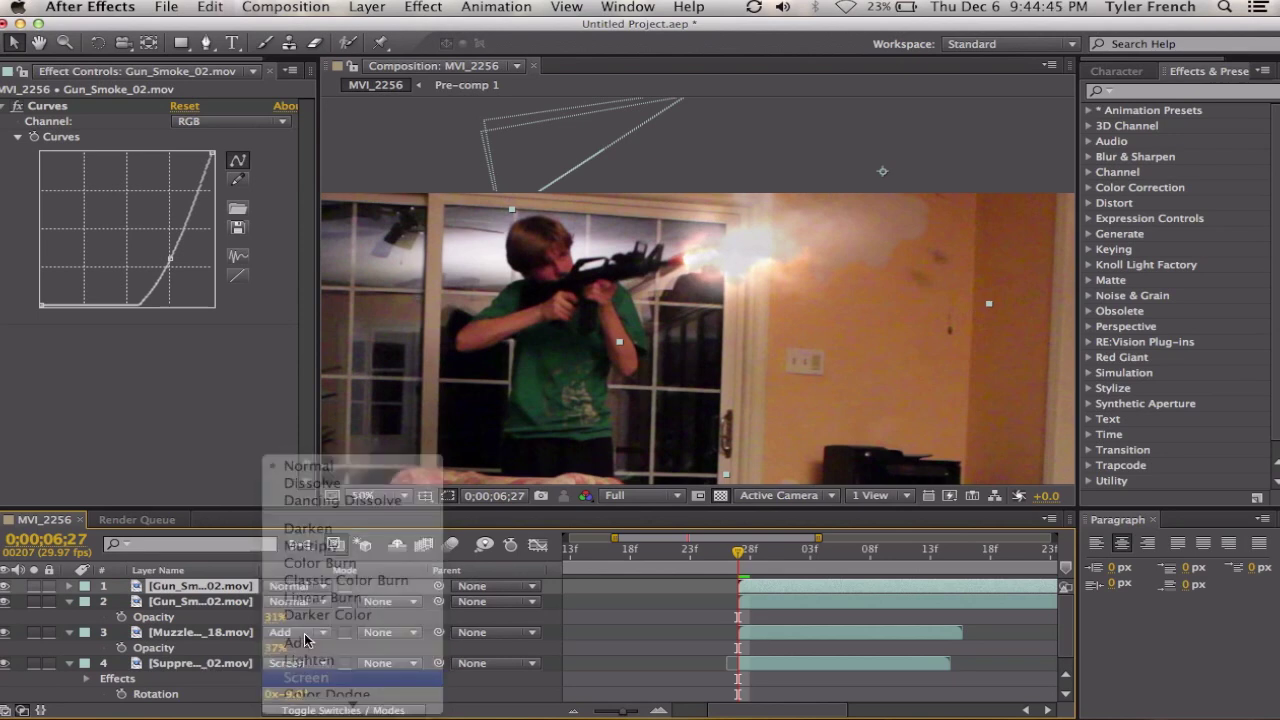
left_click(290, 601)
scroll(300, 600, "down", 2)
left_click(306, 545)
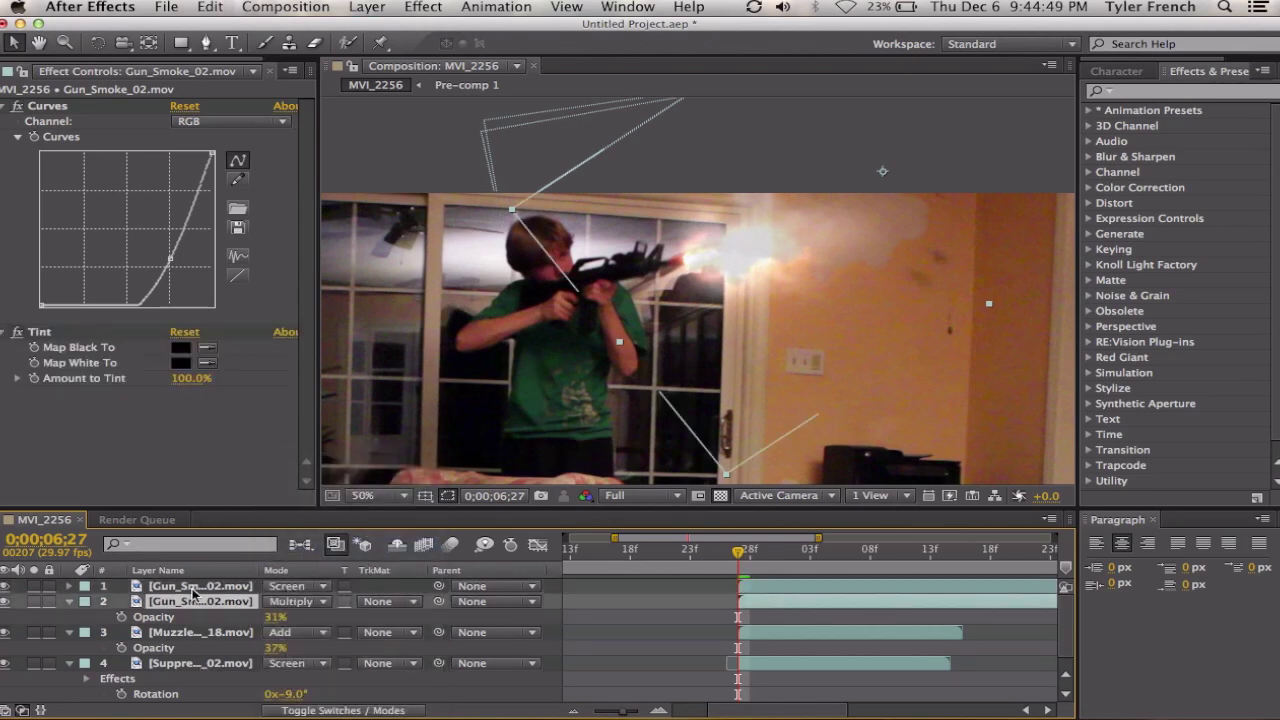
Step: Move both smoke layers below the muzzle-flash and suppressor layers
left_click(69, 601)
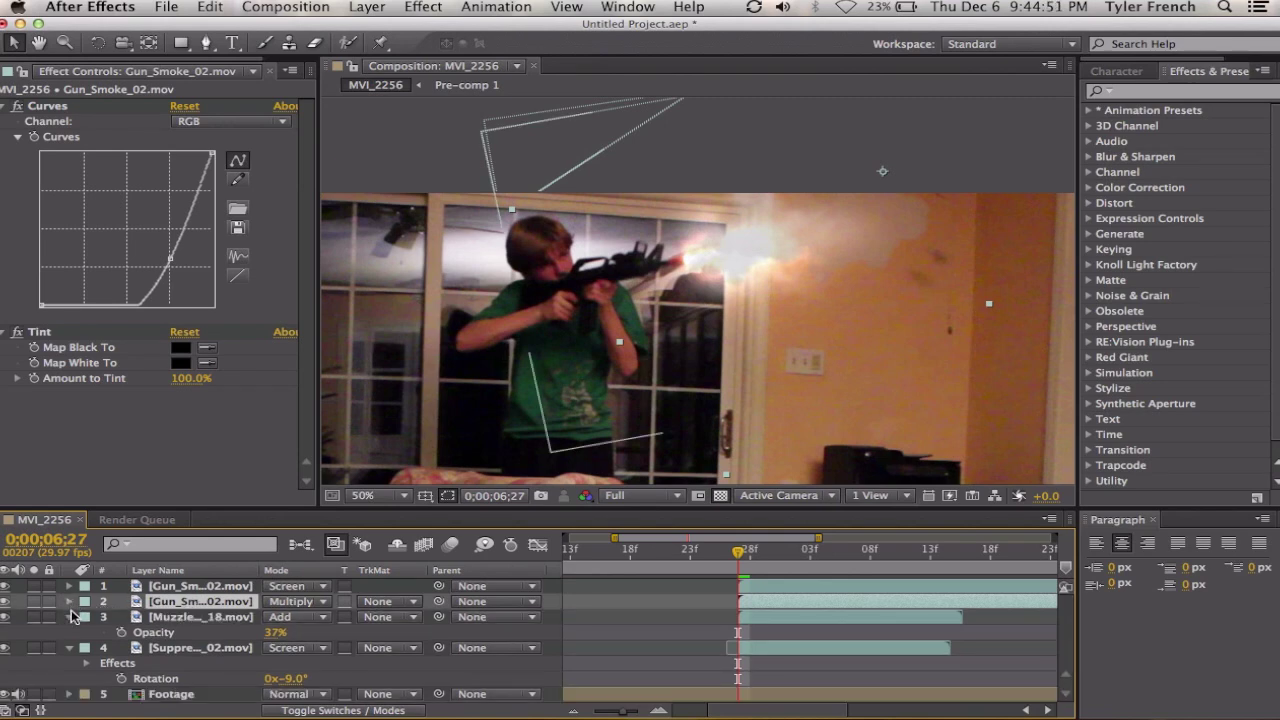
left_click(69, 617)
left_click(69, 632)
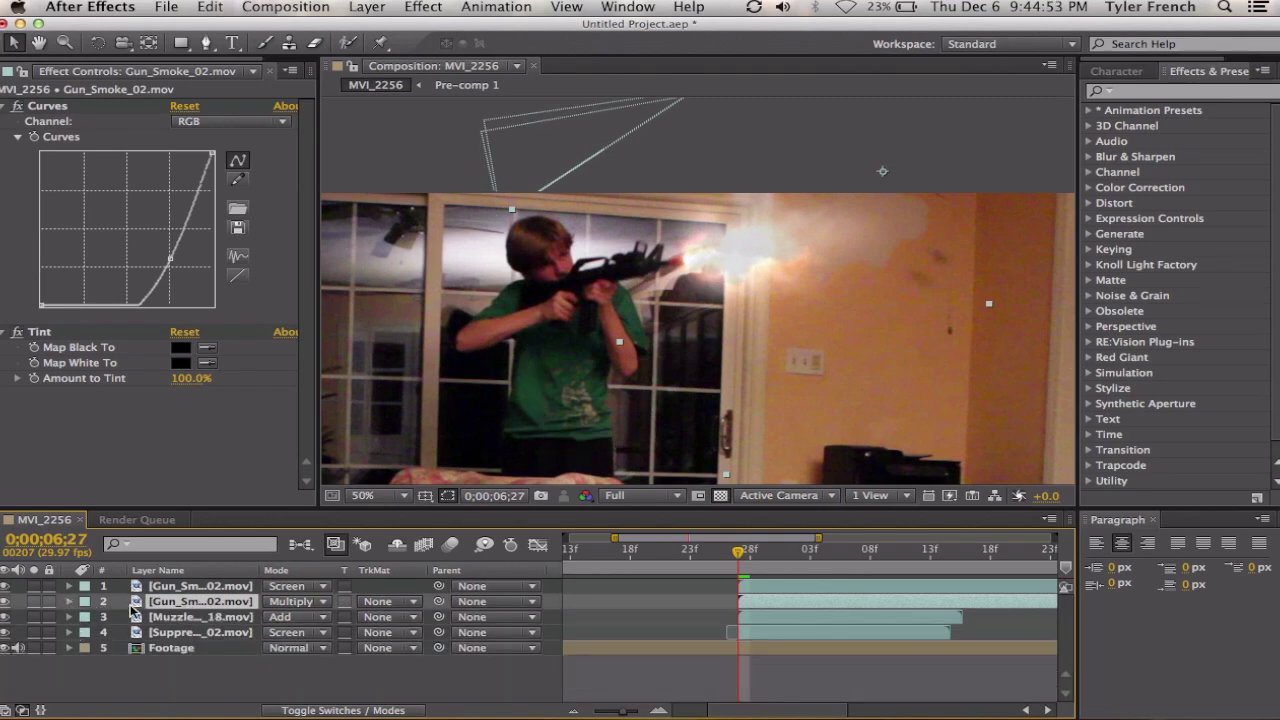
left_click(182, 588)
left_click(182, 602, "shift")
left_click_drag(193, 604, 198, 645)
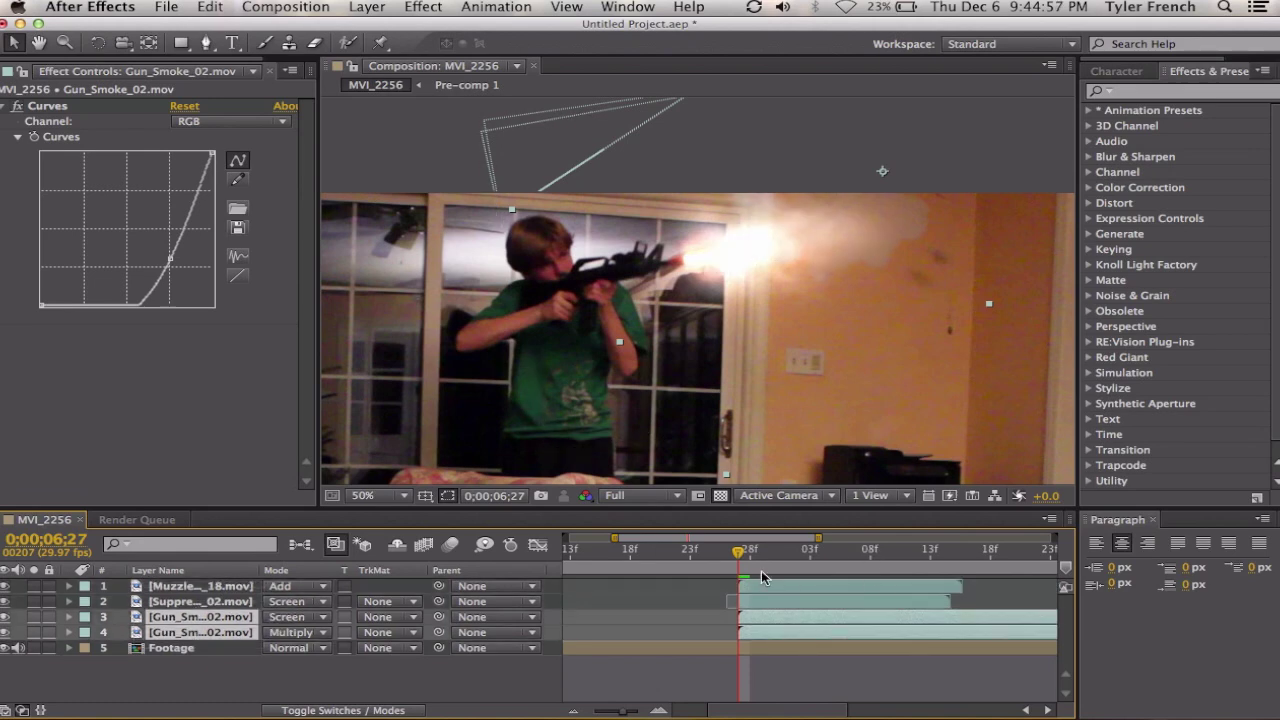
left_click_drag(745, 562, 808, 563)
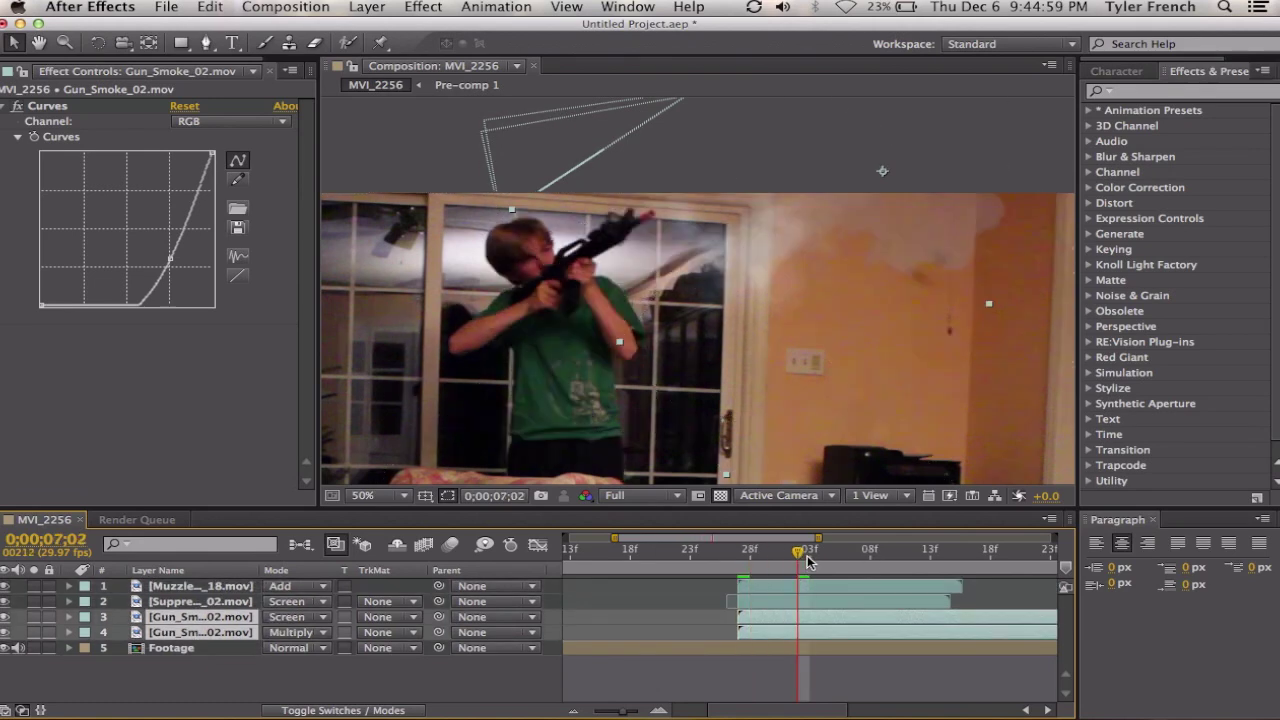
left_click(808, 562)
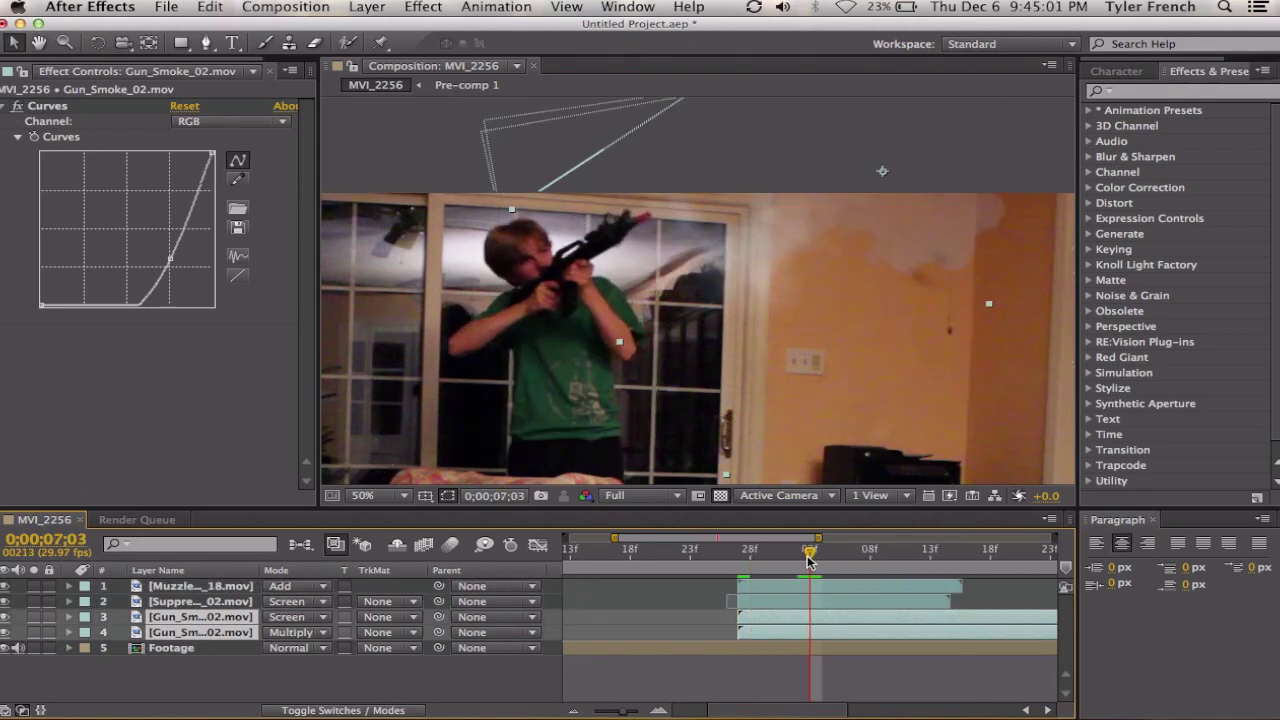
Step: Rotate the Multiply smoke copy to -18° and move it down-left to 1391, -48 on the wall
left_click(205, 633)
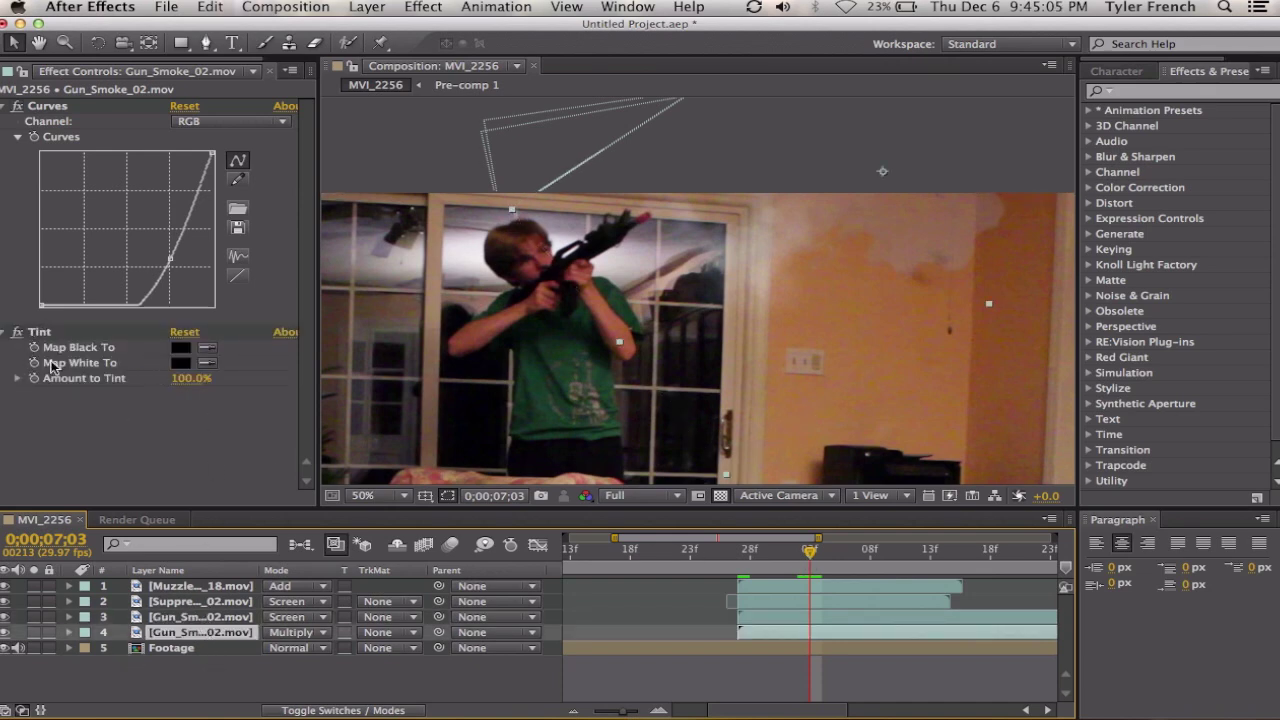
key("p")
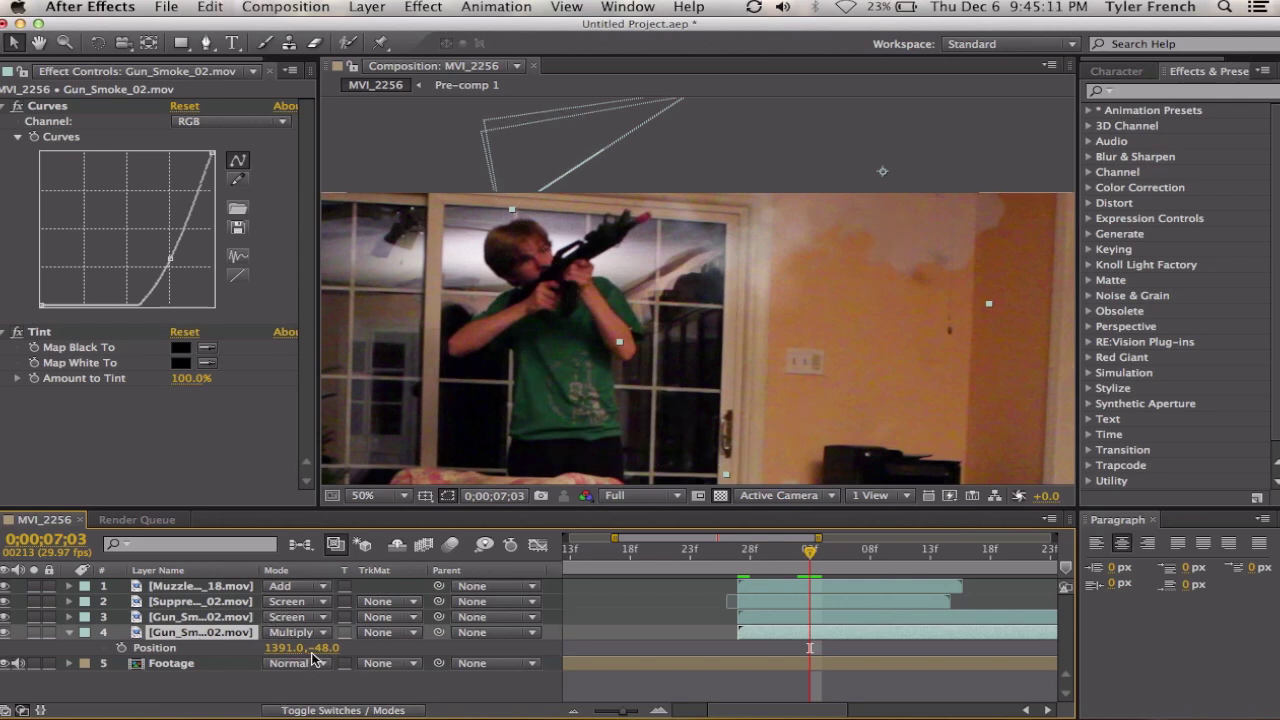
mouse_move(305, 657)
left_mouse_down()
mouse_move(342, 656)
mouse_move(319, 655)
left_mouse_up()
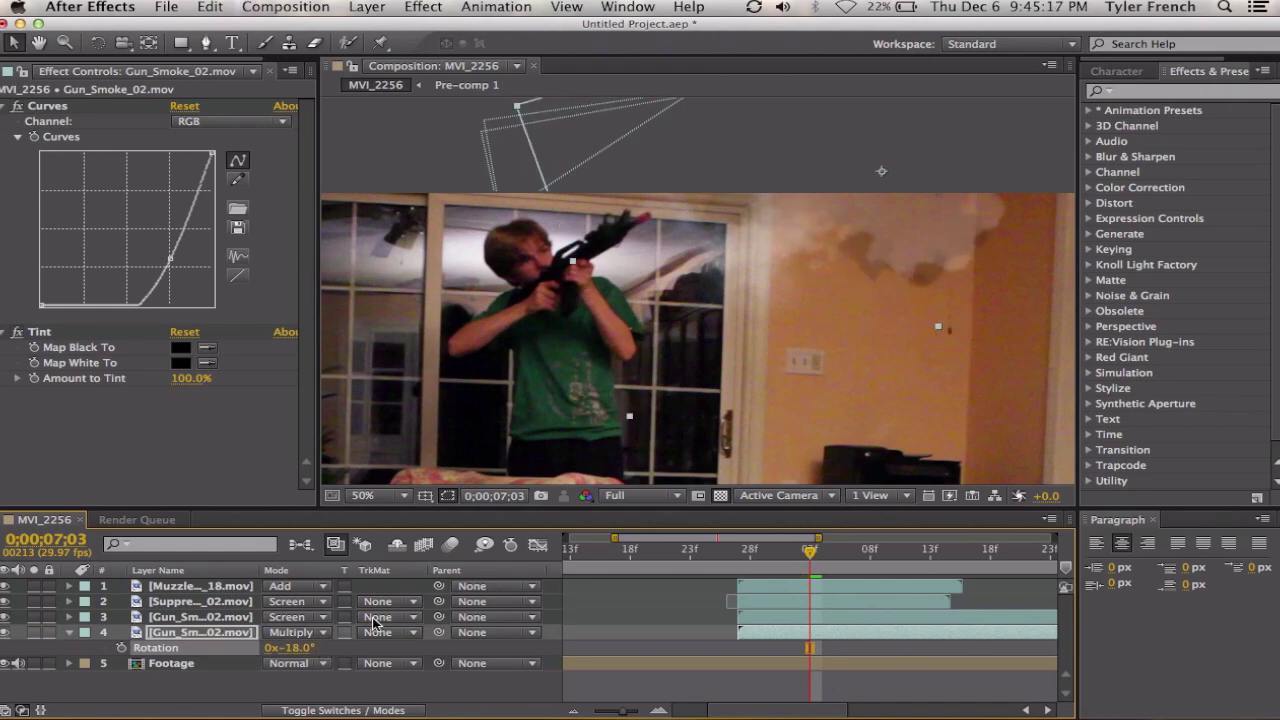
left_click_drag(900, 210, 829, 297)
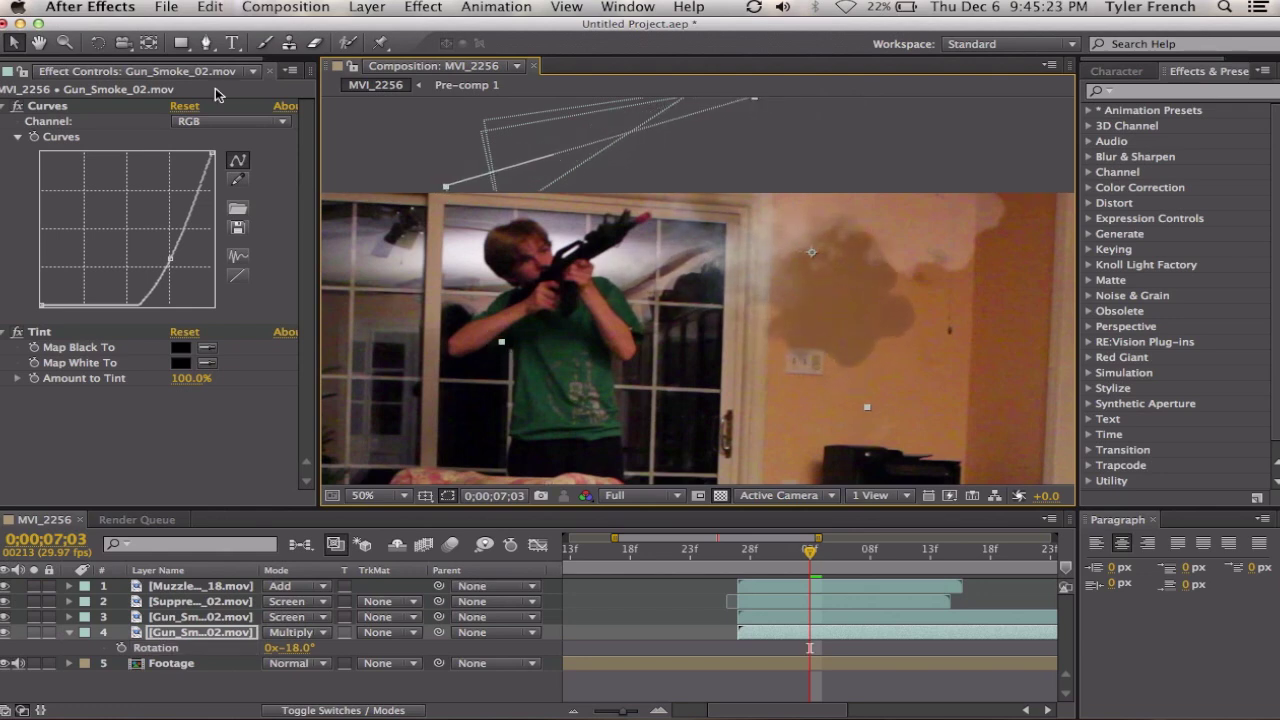
Step: Draw a closed Pen mask over the smoke's right side and feather it 95 px
key("q")
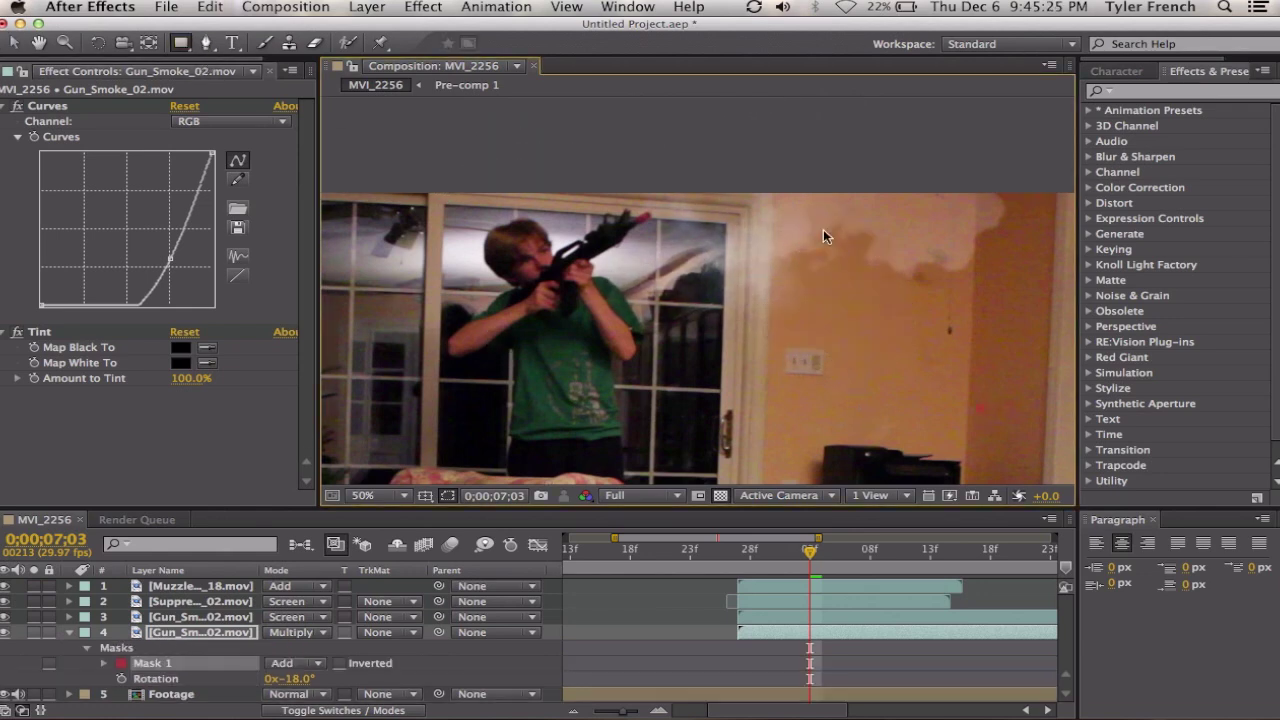
left_click(207, 44)
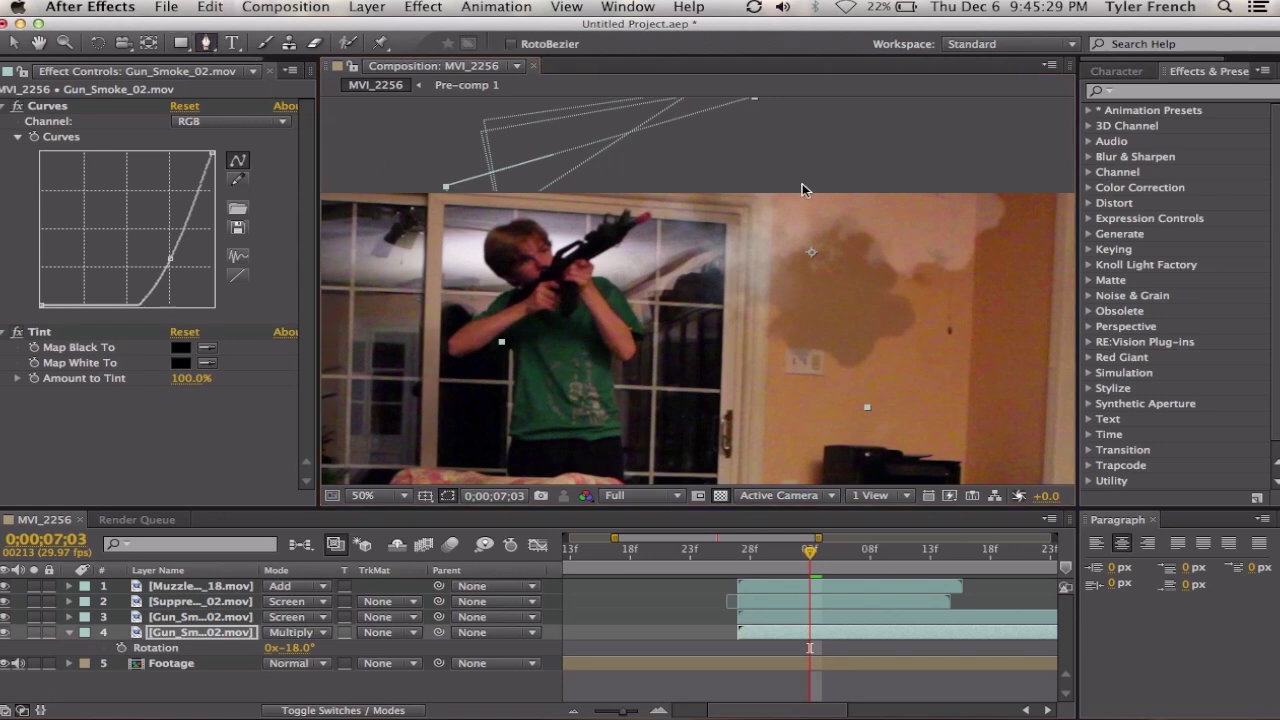
left_click(776, 132)
left_click(715, 469)
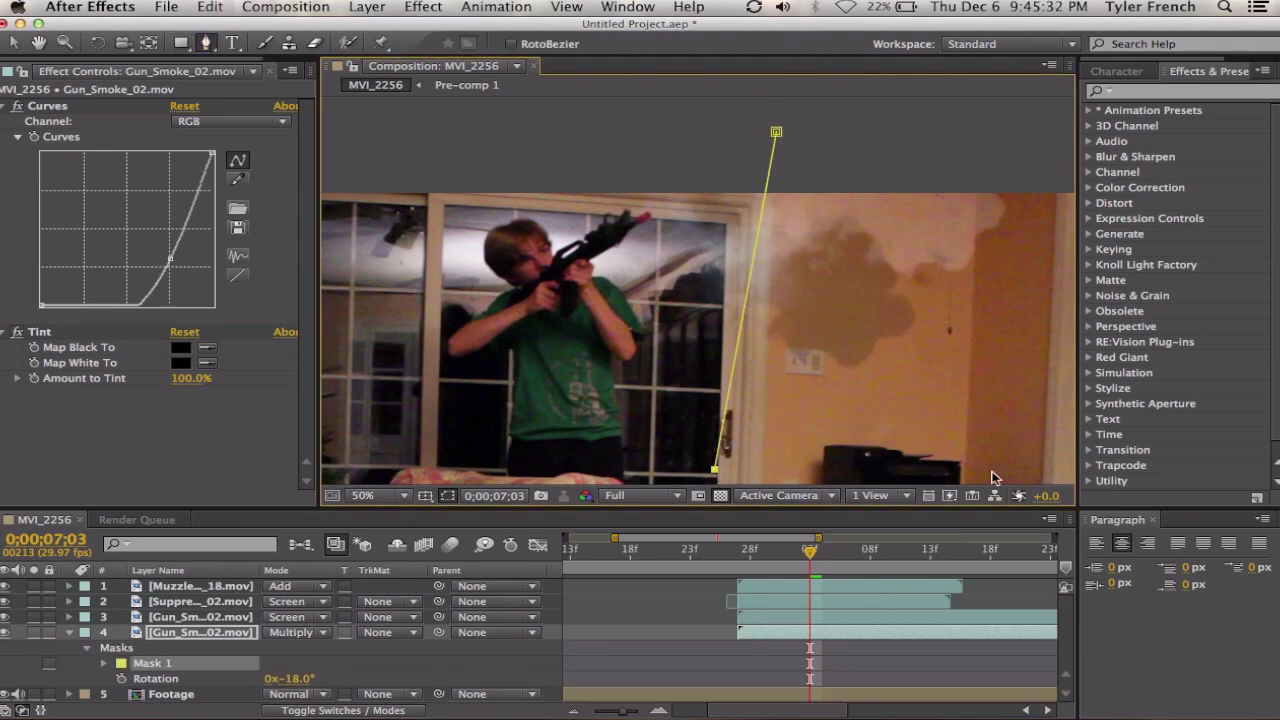
left_click(777, 132)
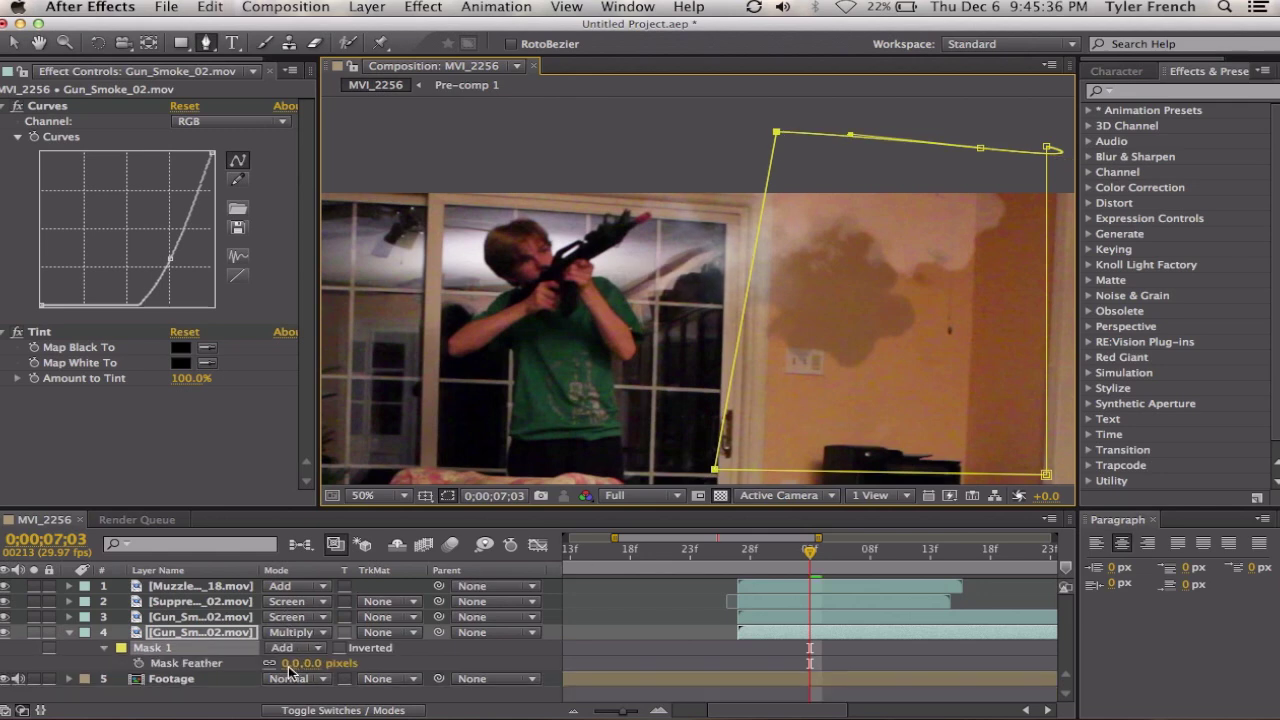
left_click_drag(289, 671, 380, 665)
left_click(627, 614)
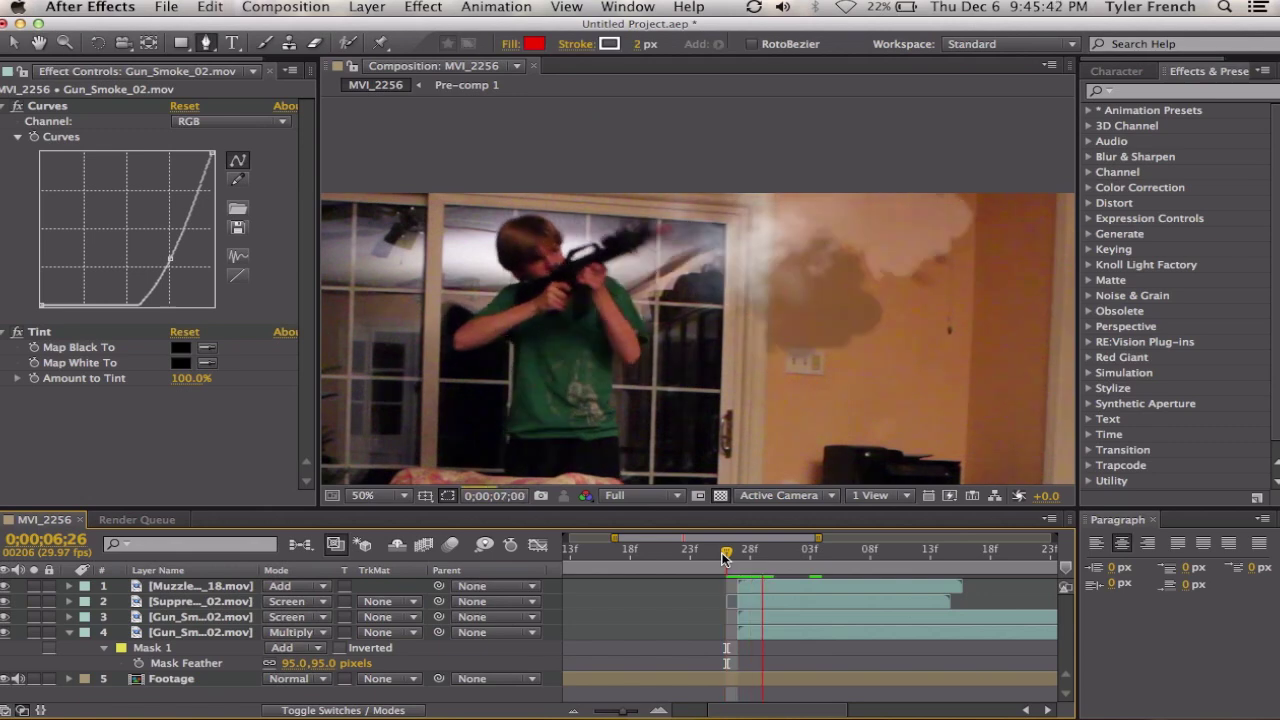
Step: Lower the Multiply smoke layer's opacity to 13%
left_click(152, 647)
left_click(165, 633)
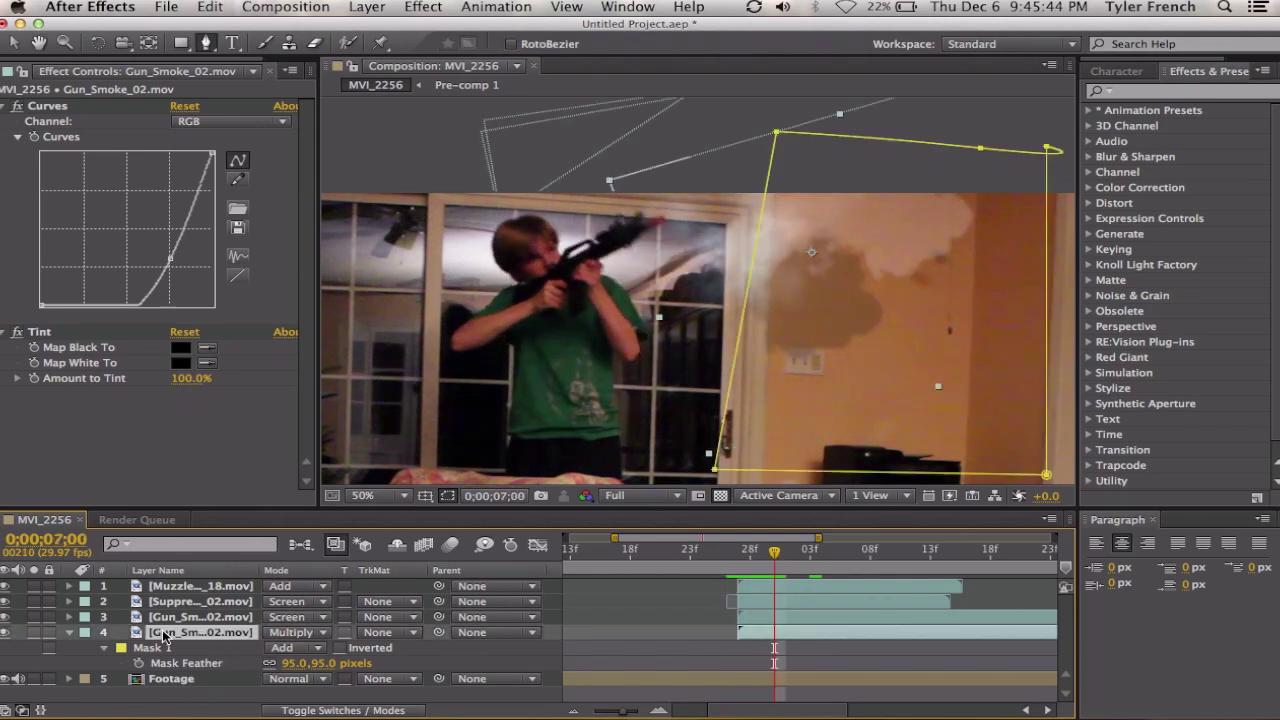
key("t")
left_click_drag(278, 650, 252, 654)
left_click(646, 660)
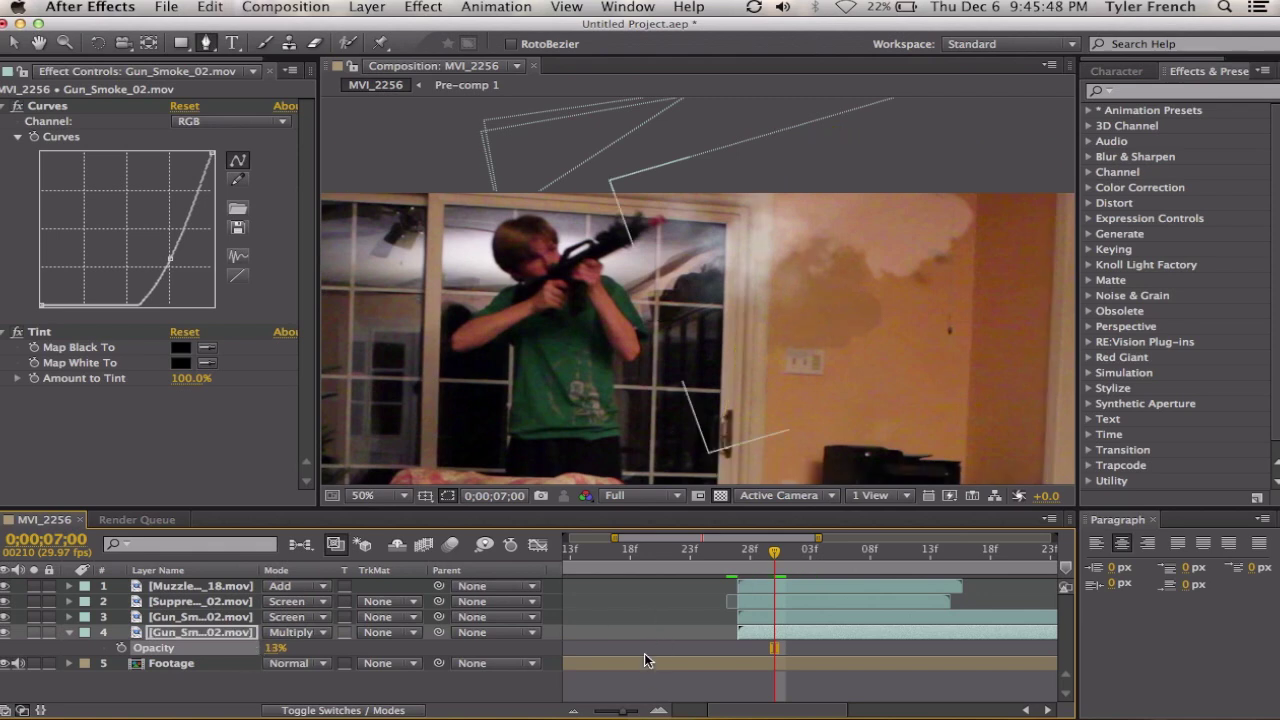
left_click(69, 632)
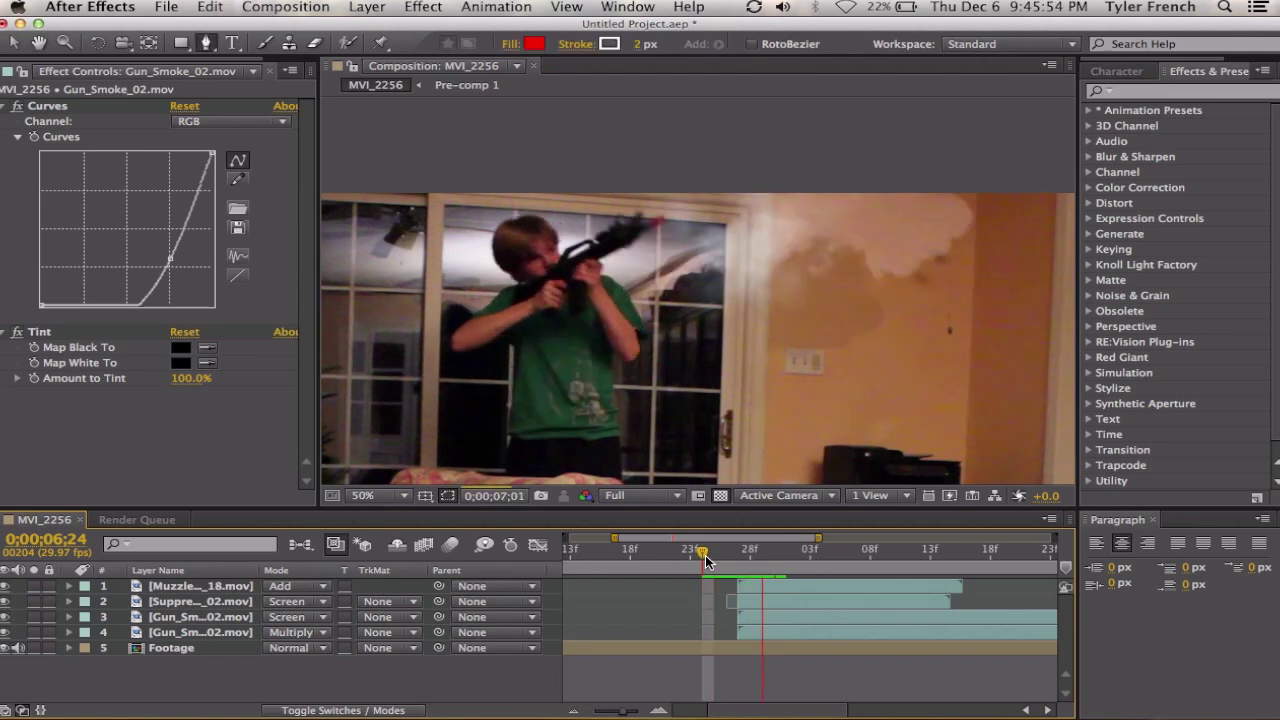
Step: Lower the Screen-blended Gun_Smoke_02.mov layer's opacity
left_click(185, 633)
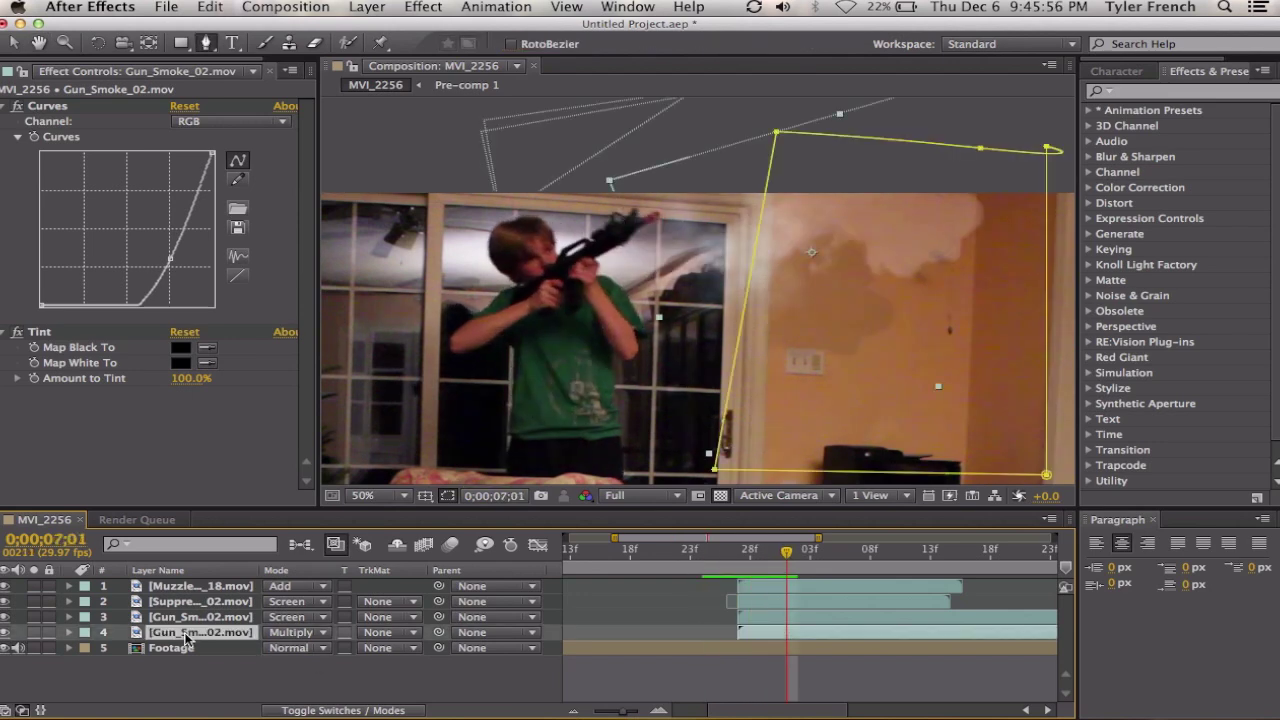
left_click(190, 617)
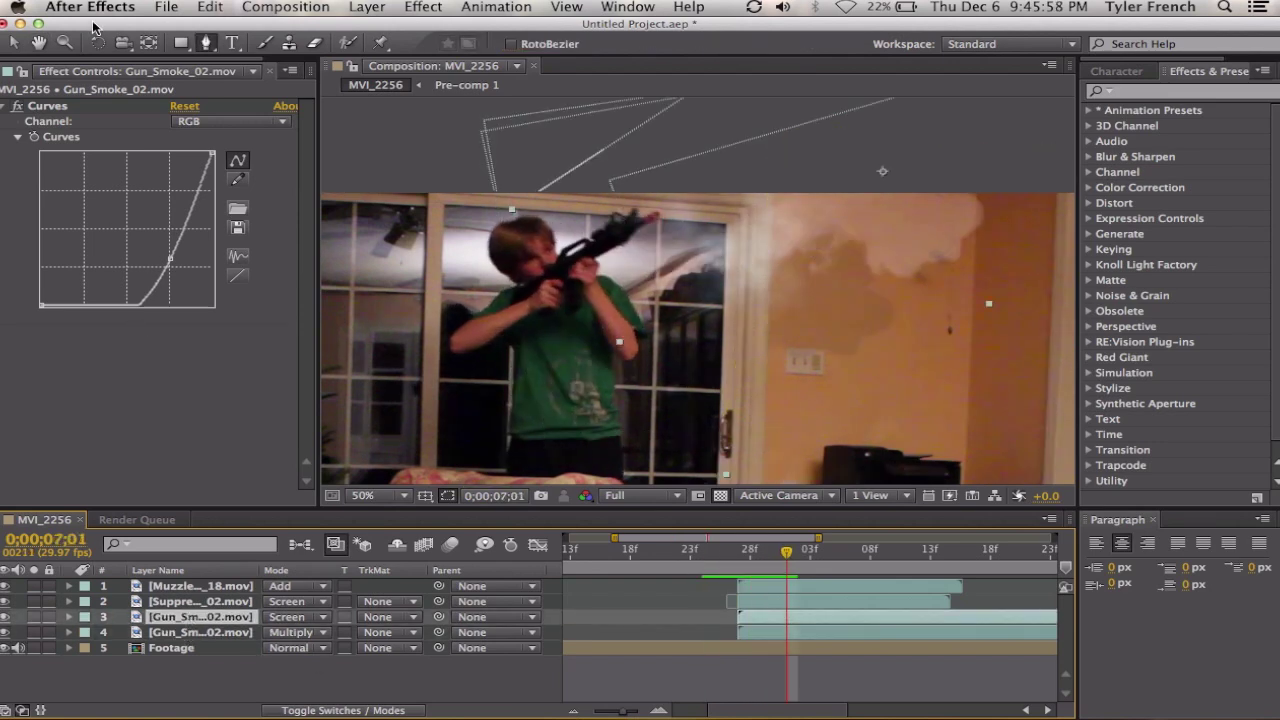
key("t")
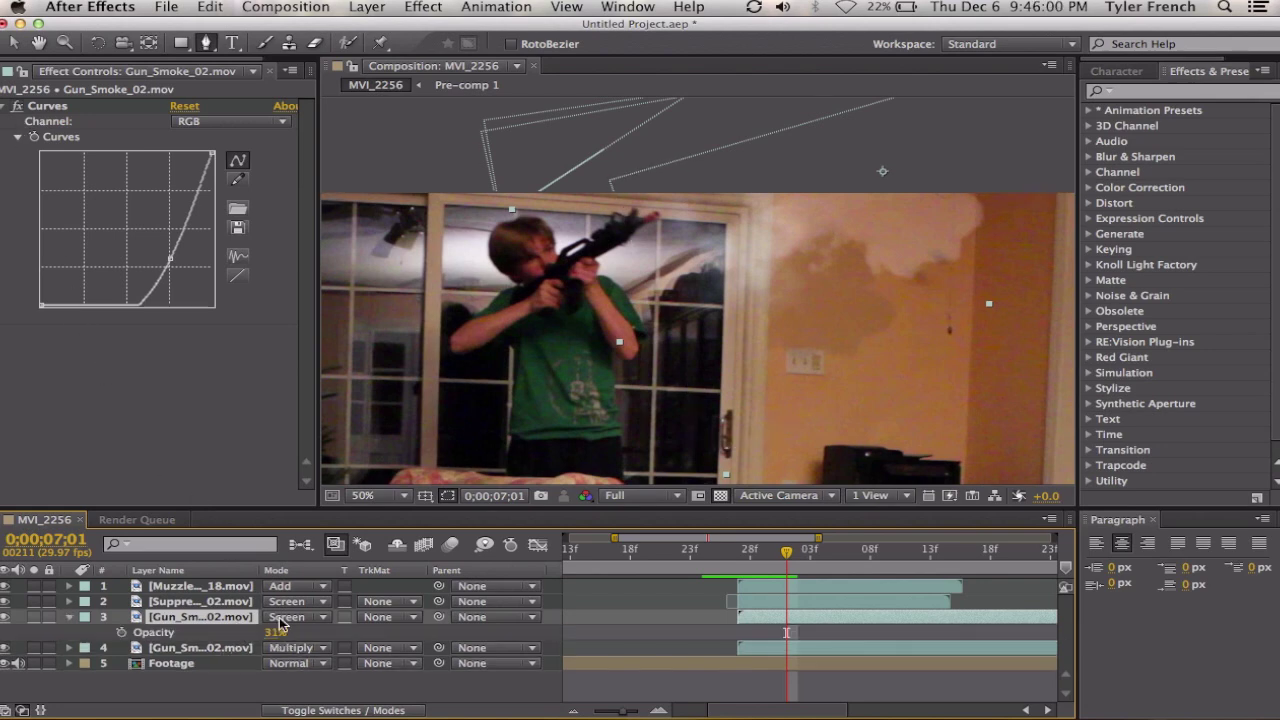
left_click_drag(270, 637, 253, 640)
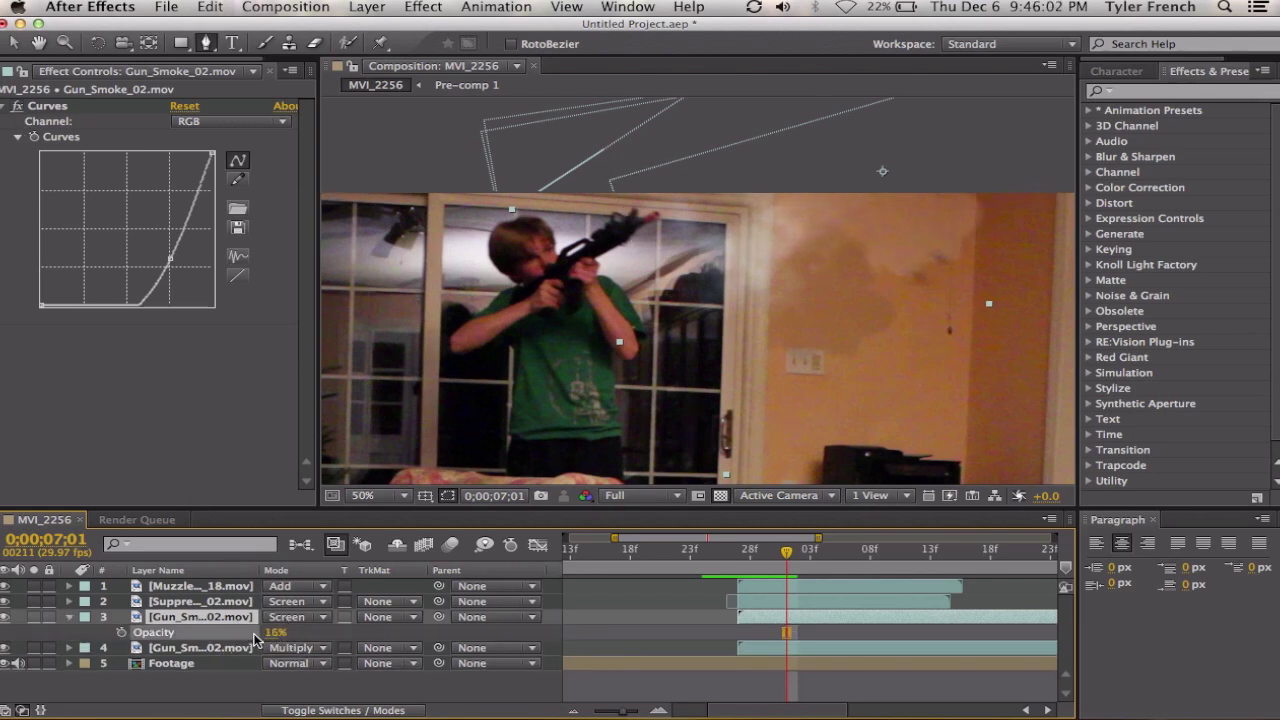
Step: Delete the Curves effect from the screened smoke layer
left_click_drag(170, 258, 148, 211)
key("Delete")
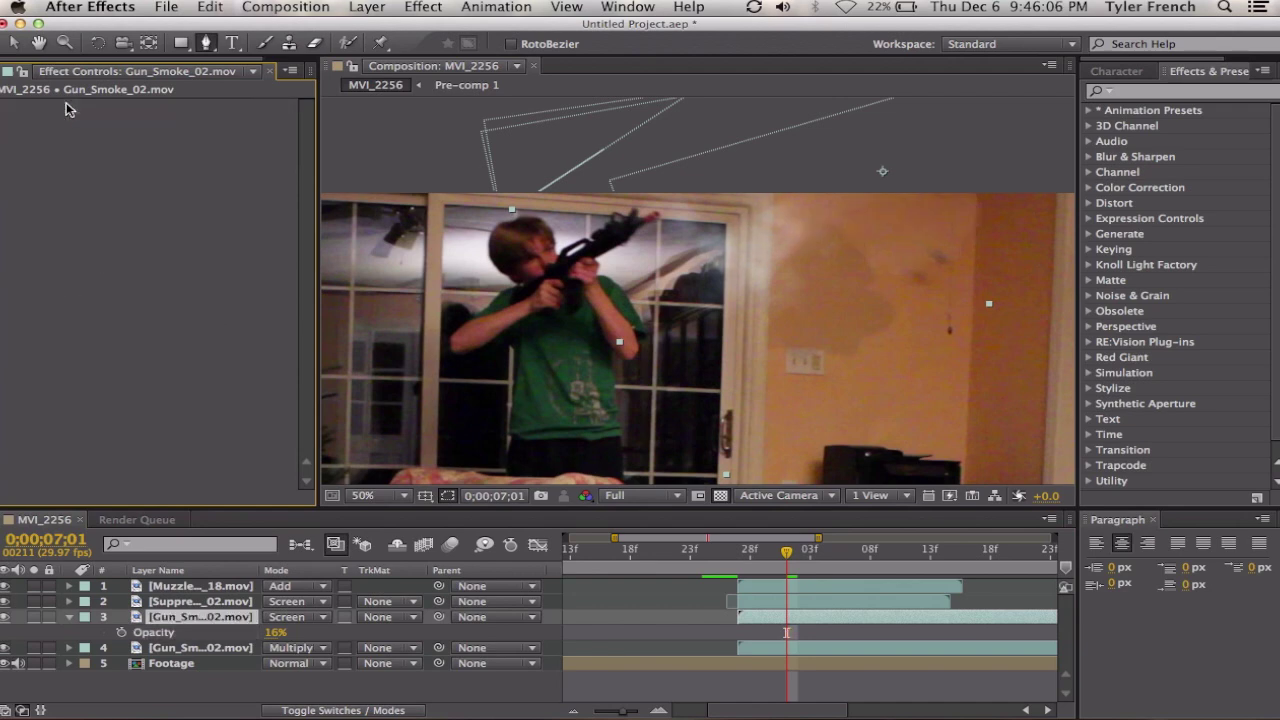
left_click(275, 633)
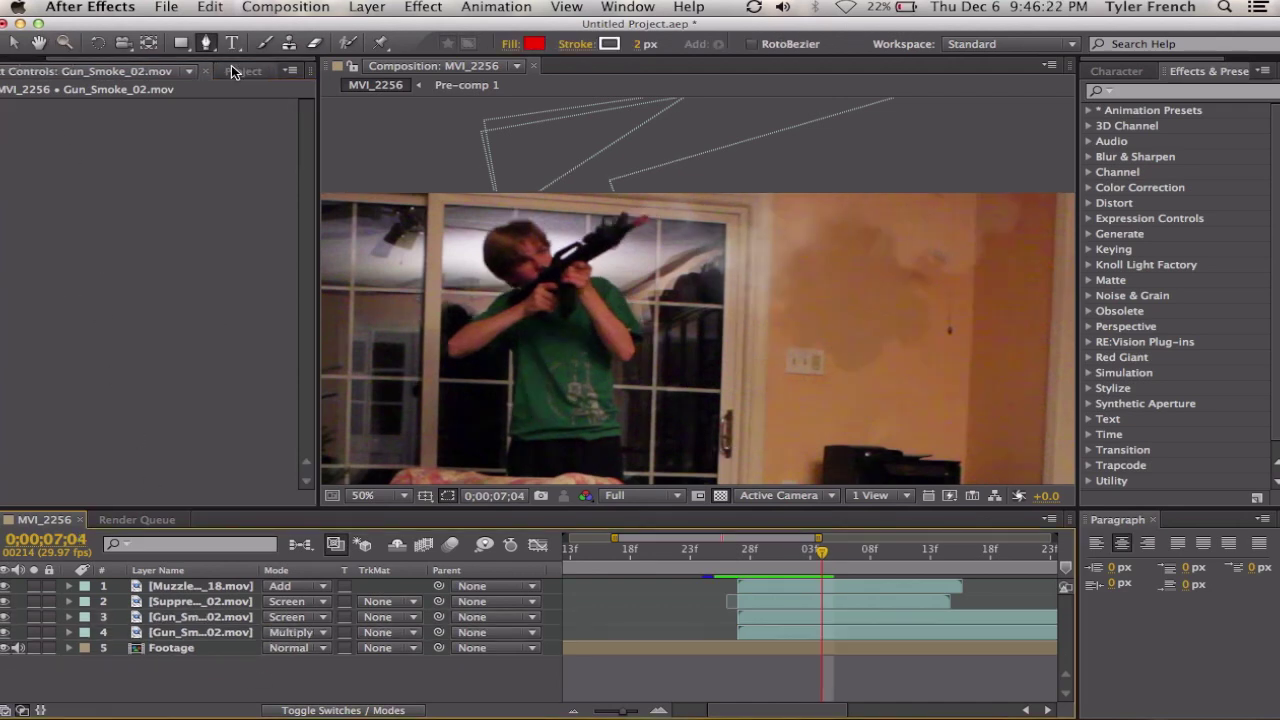
left_click(240, 72)
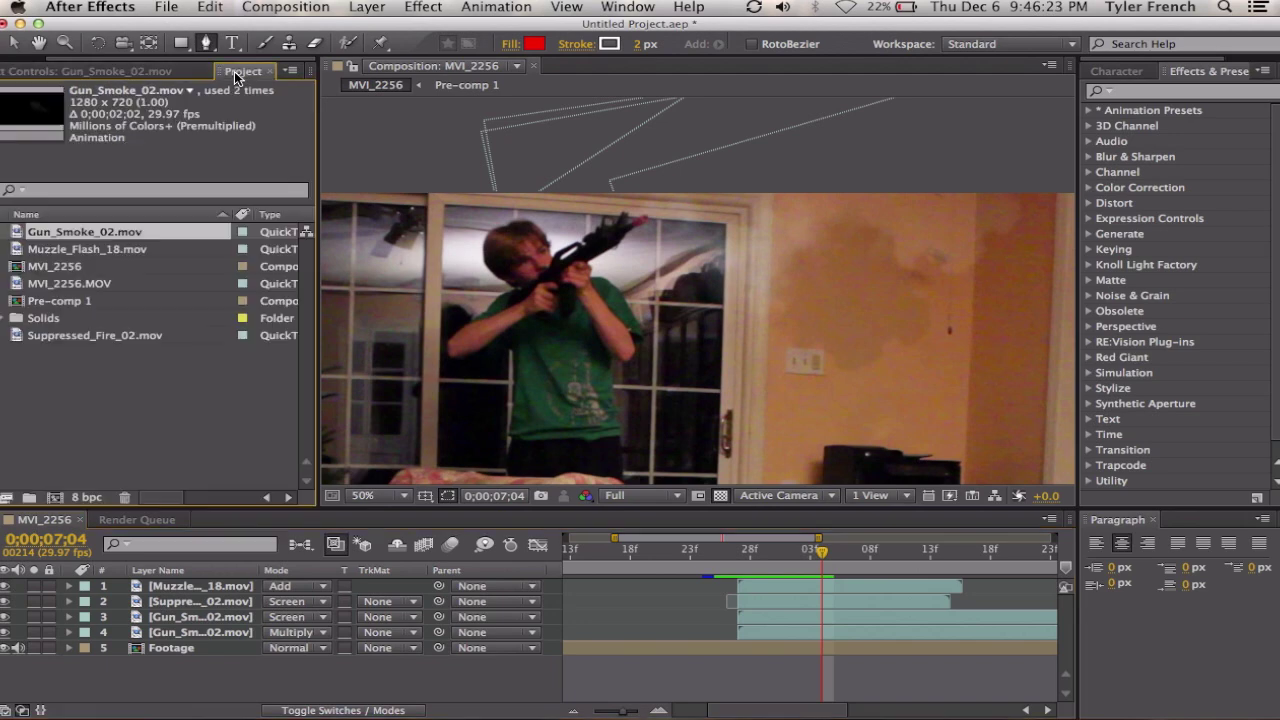
Step: Open Import File and browse the Action Essentials 2 library folders
double_click(138, 459)
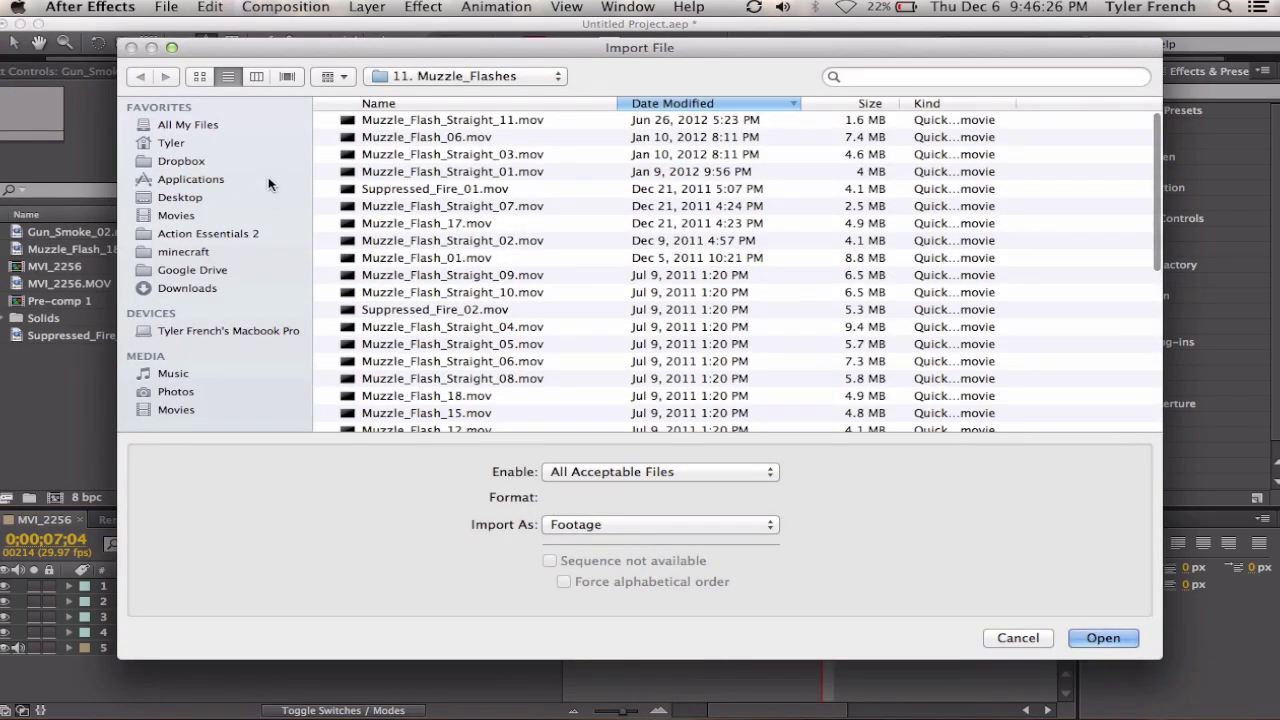
left_click(195, 236)
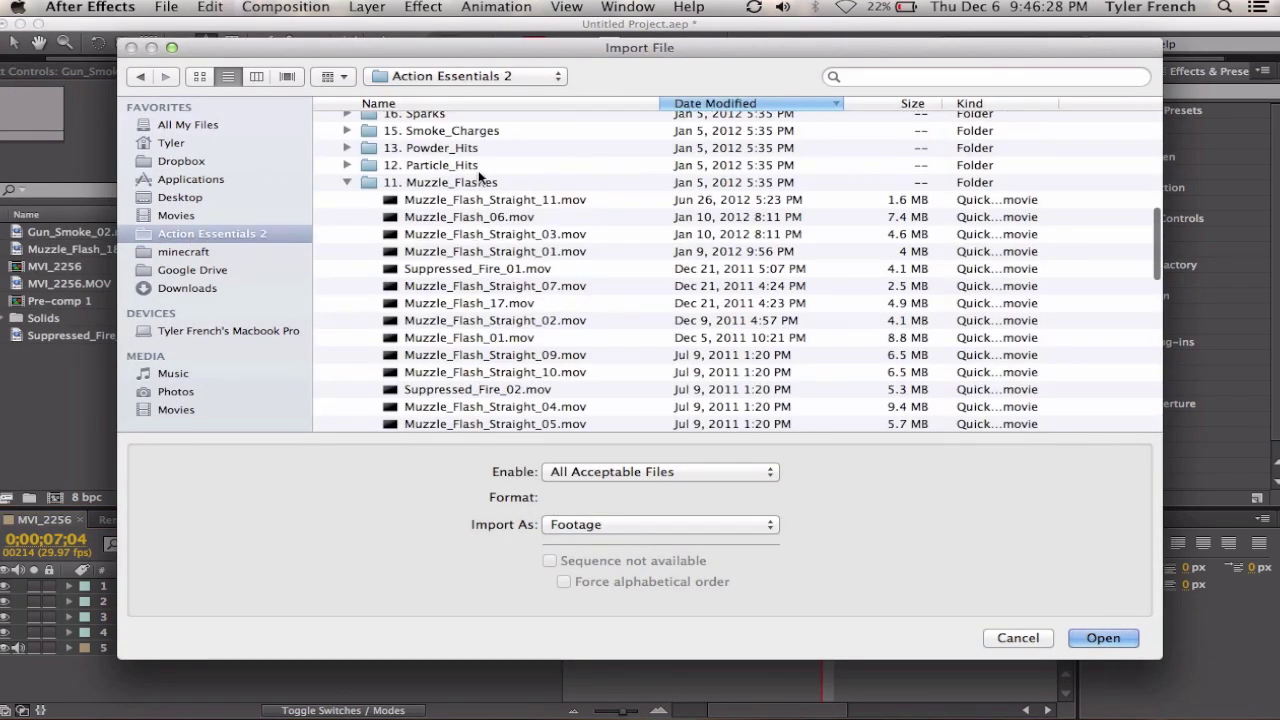
left_click(345, 182)
scroll(345, 190, "up", 3)
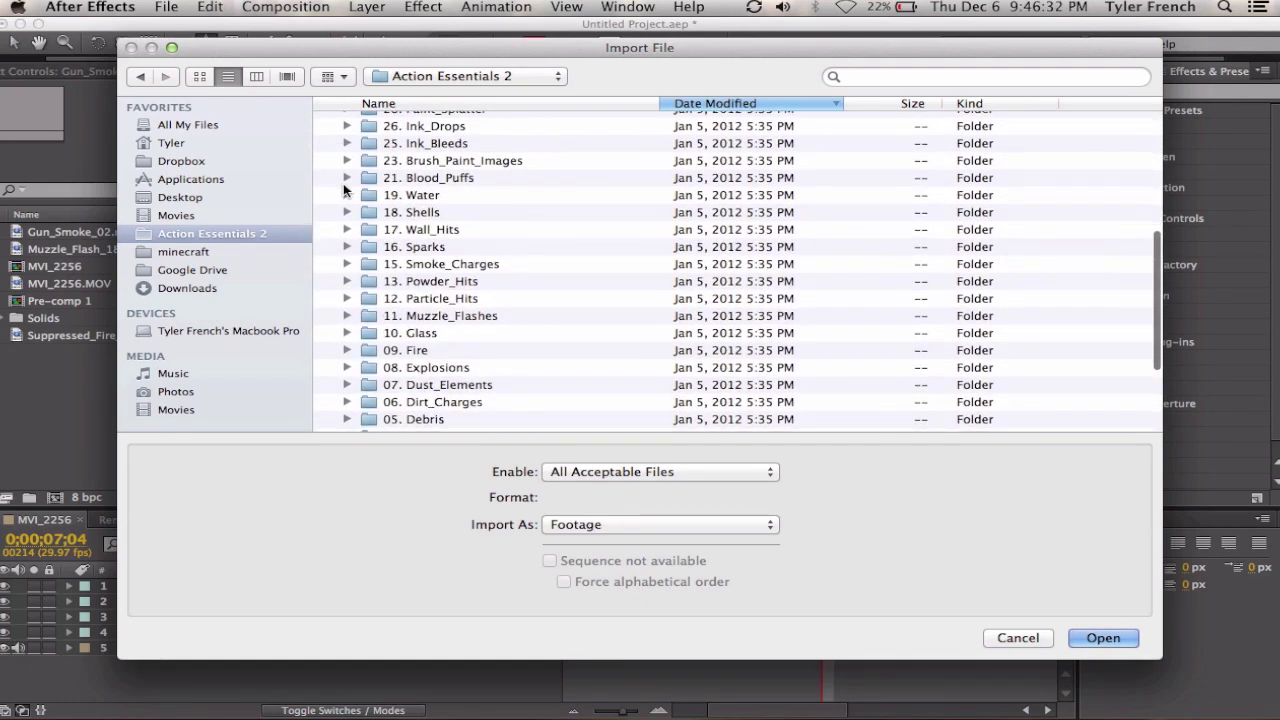
scroll(343, 189, "down", 1)
scroll(343, 189, "down", 3)
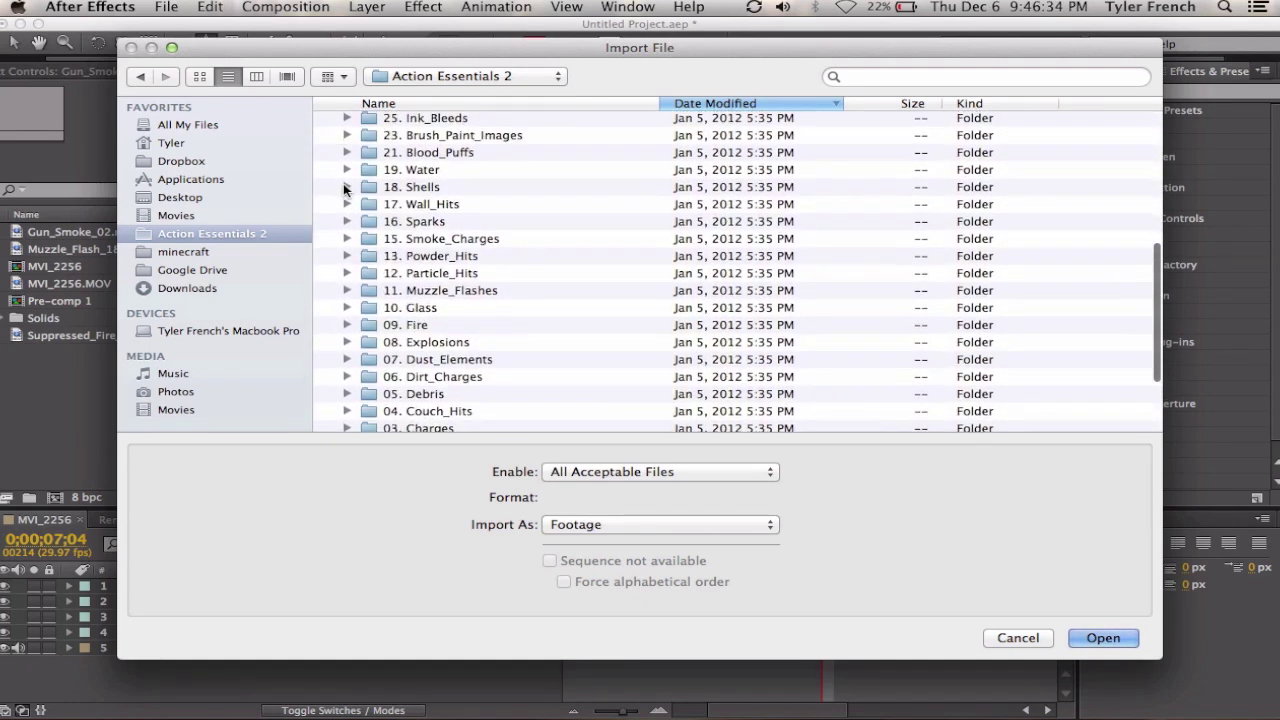
scroll(343, 189, "down", 6)
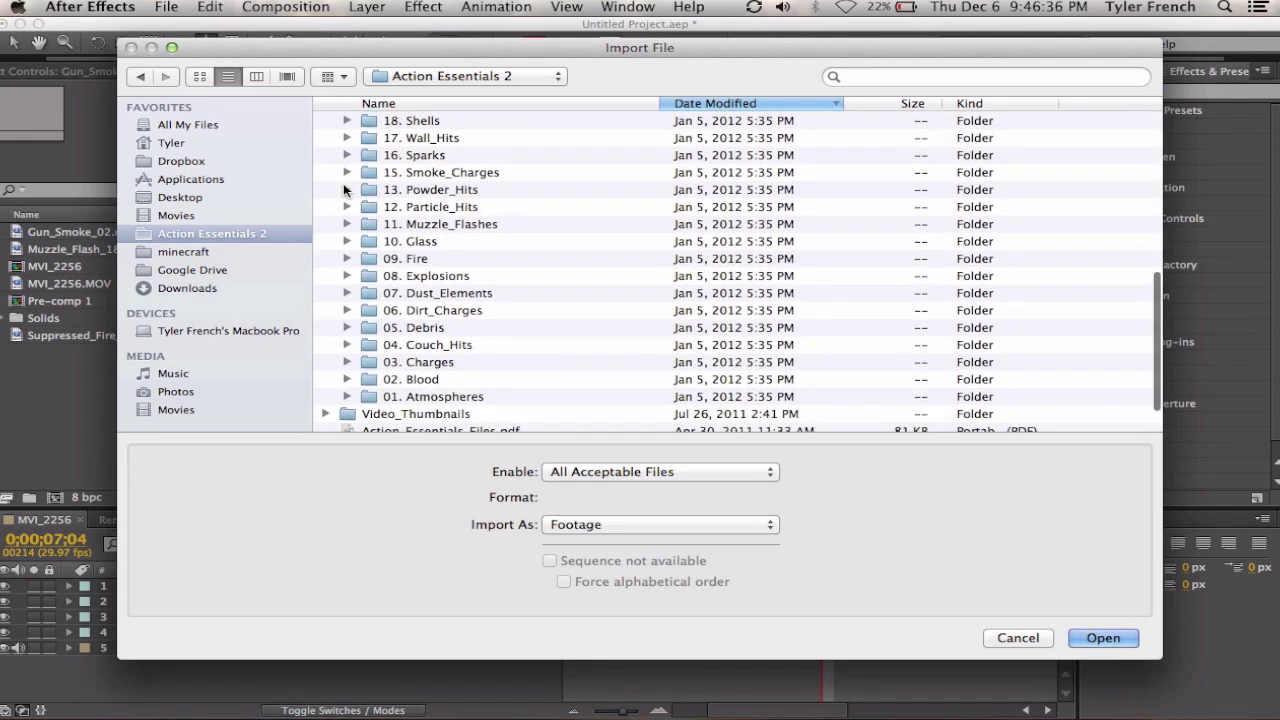
scroll(343, 189, "down", 2)
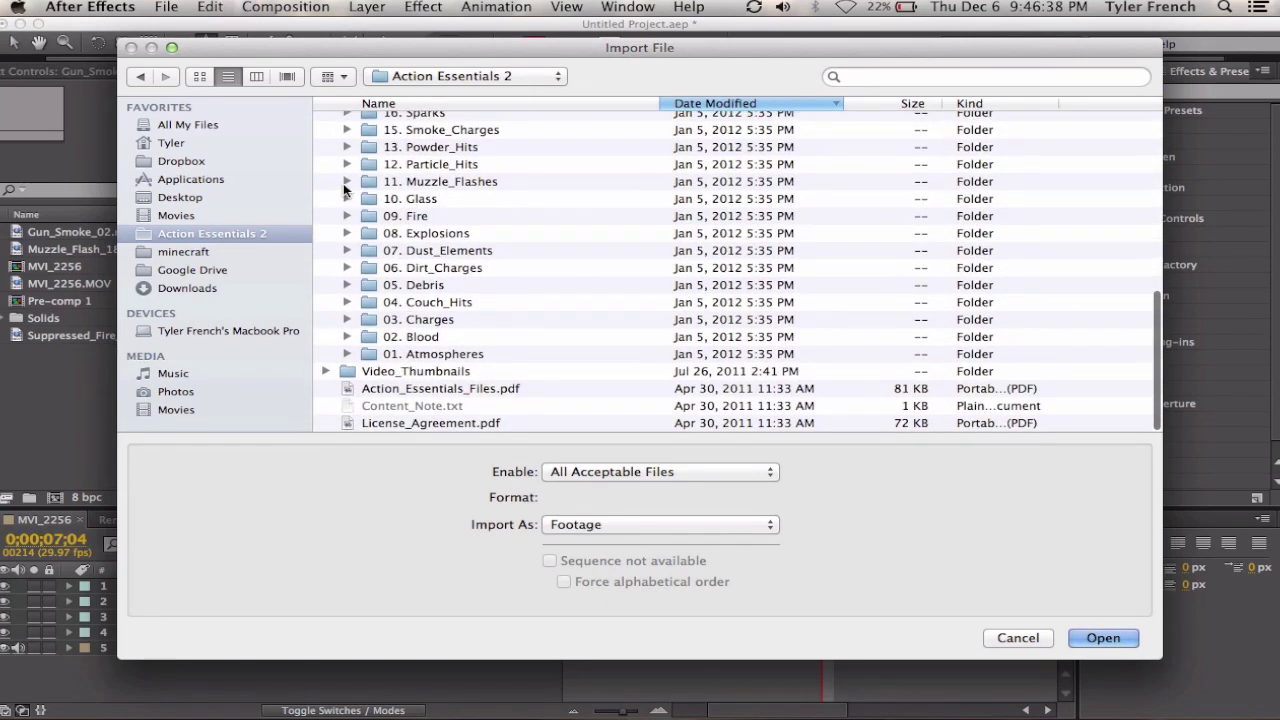
scroll(374, 246, "up", 8)
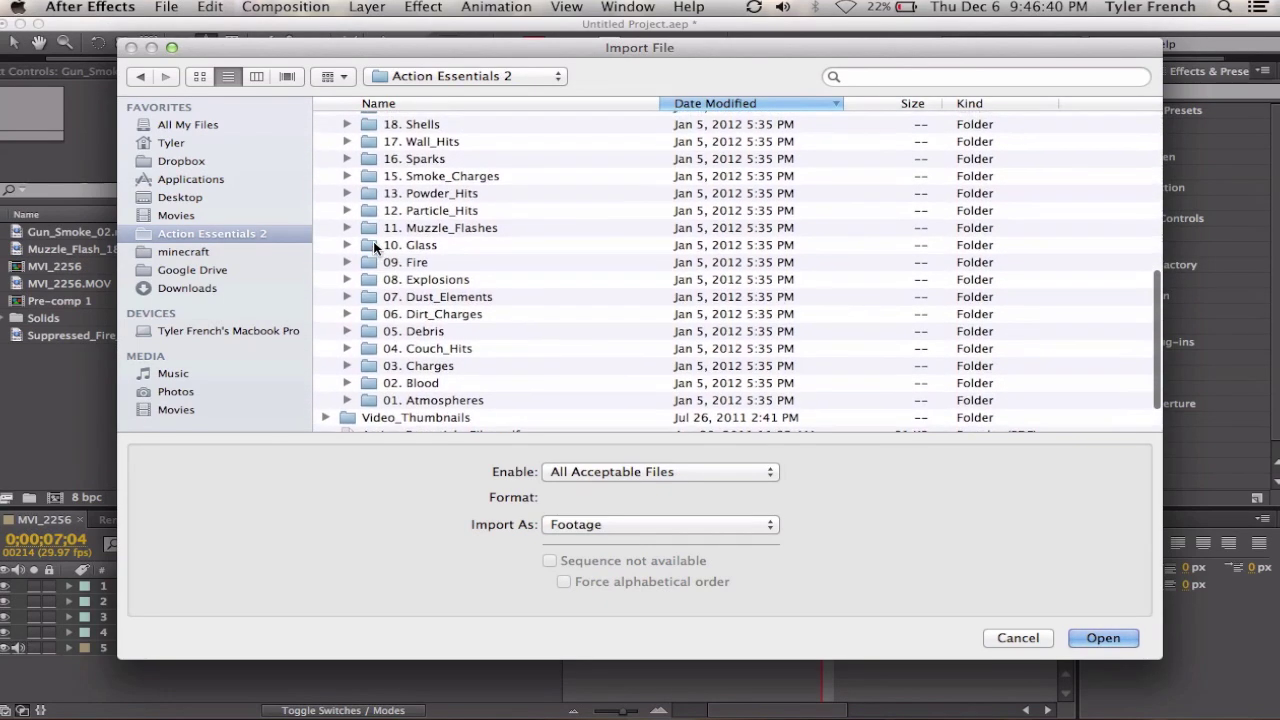
scroll(373, 241, "up", 9)
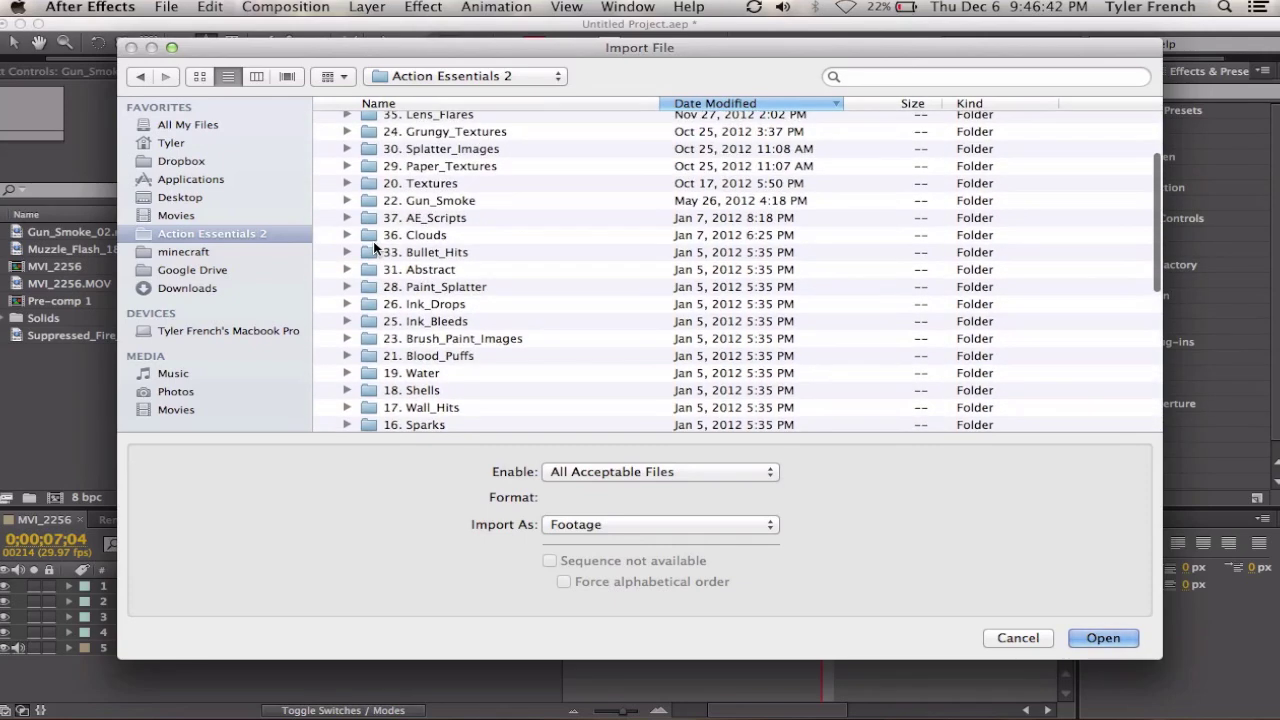
scroll(369, 252, "up", 5)
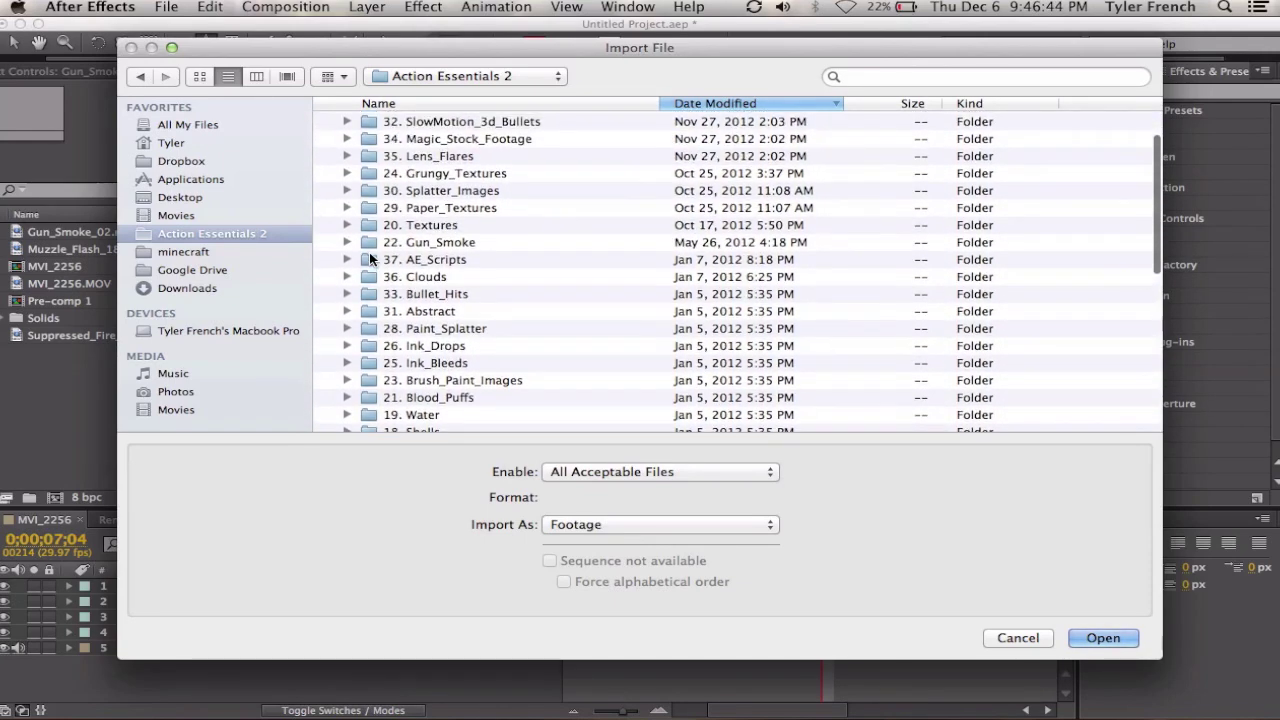
scroll(349, 376, "down", 15)
Step: Preview Couch_Hit_05.mov in the 04. Couch_Hits folder and import it
left_click(347, 378)
scroll(420, 300, "down", 3)
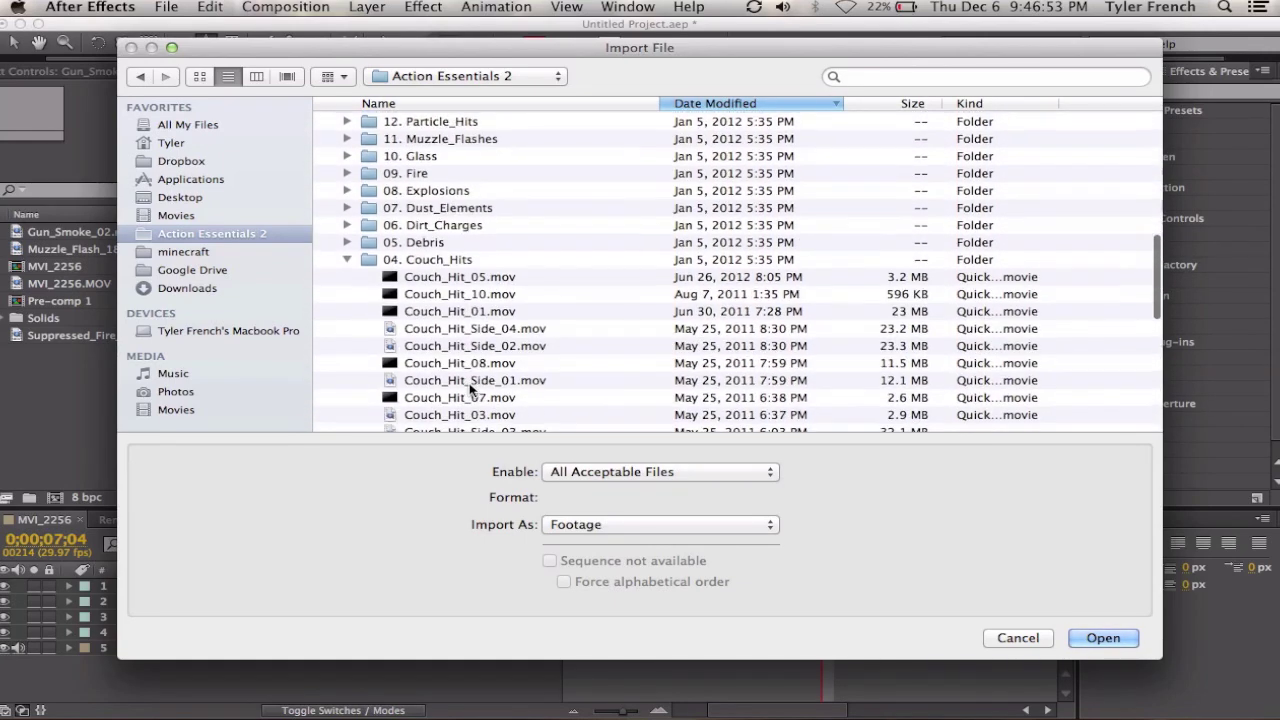
left_click(431, 277)
key("space")
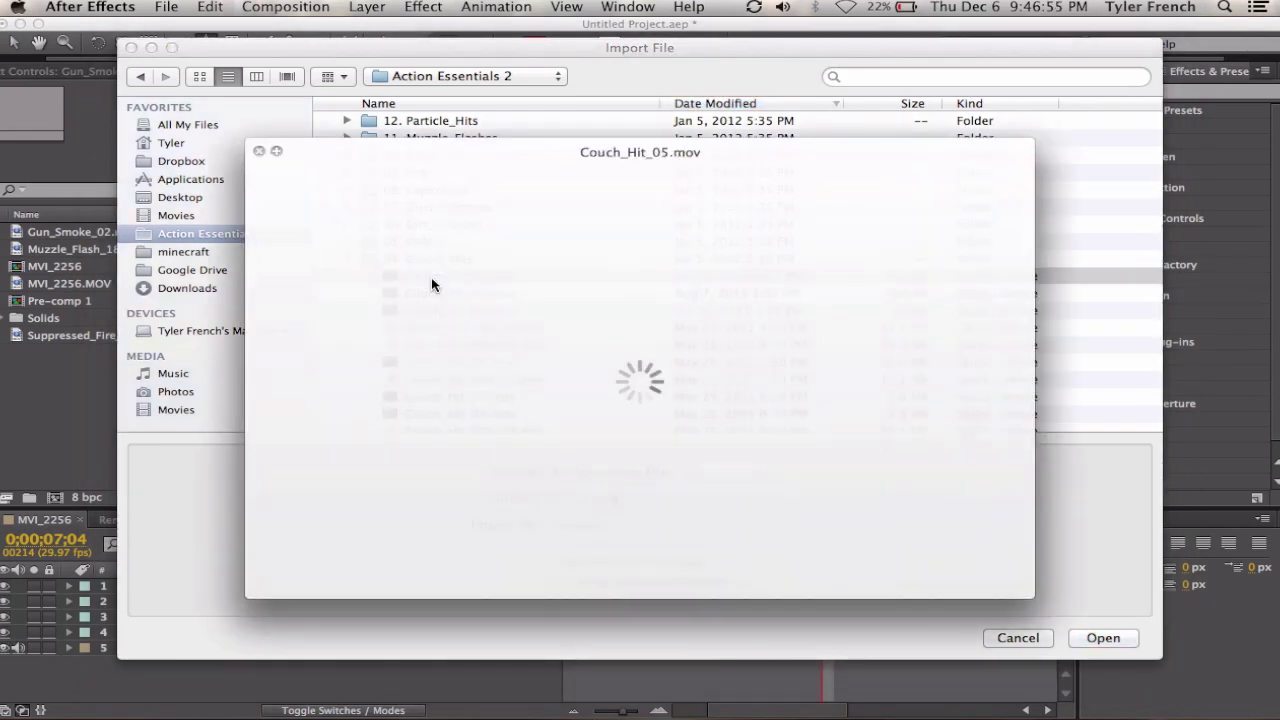
key("space")
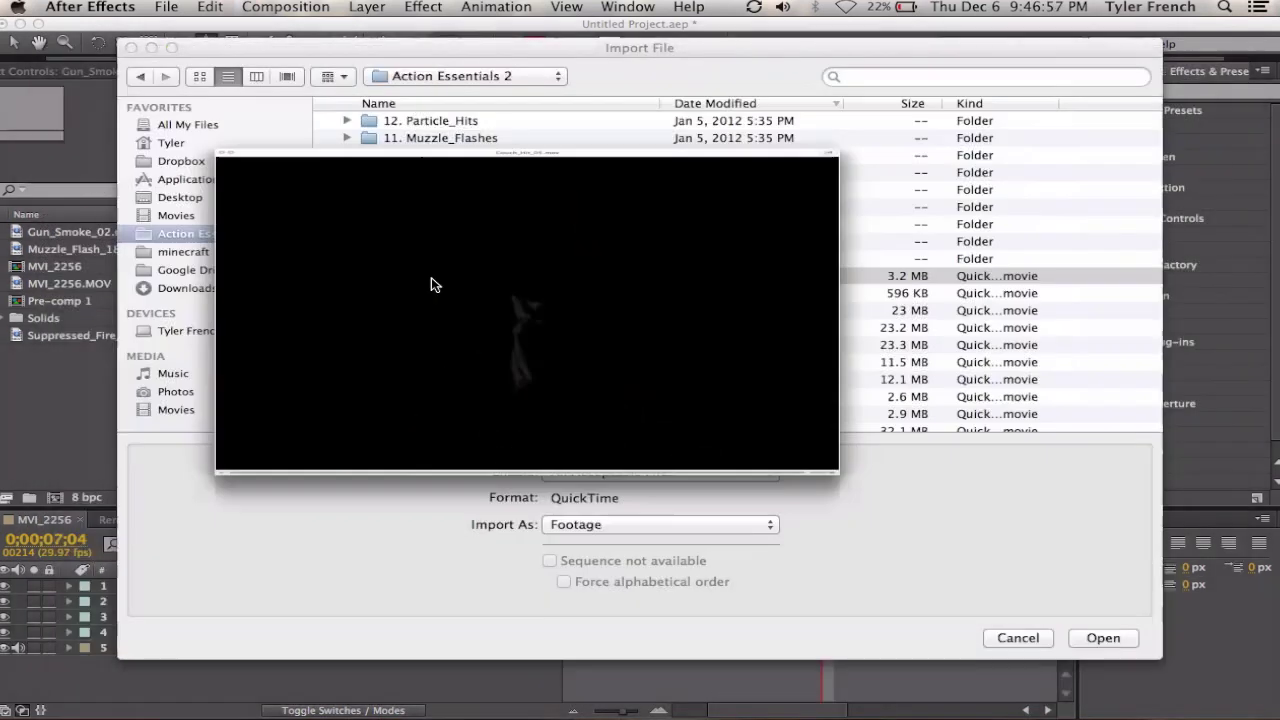
key("Down")
double_click(431, 277)
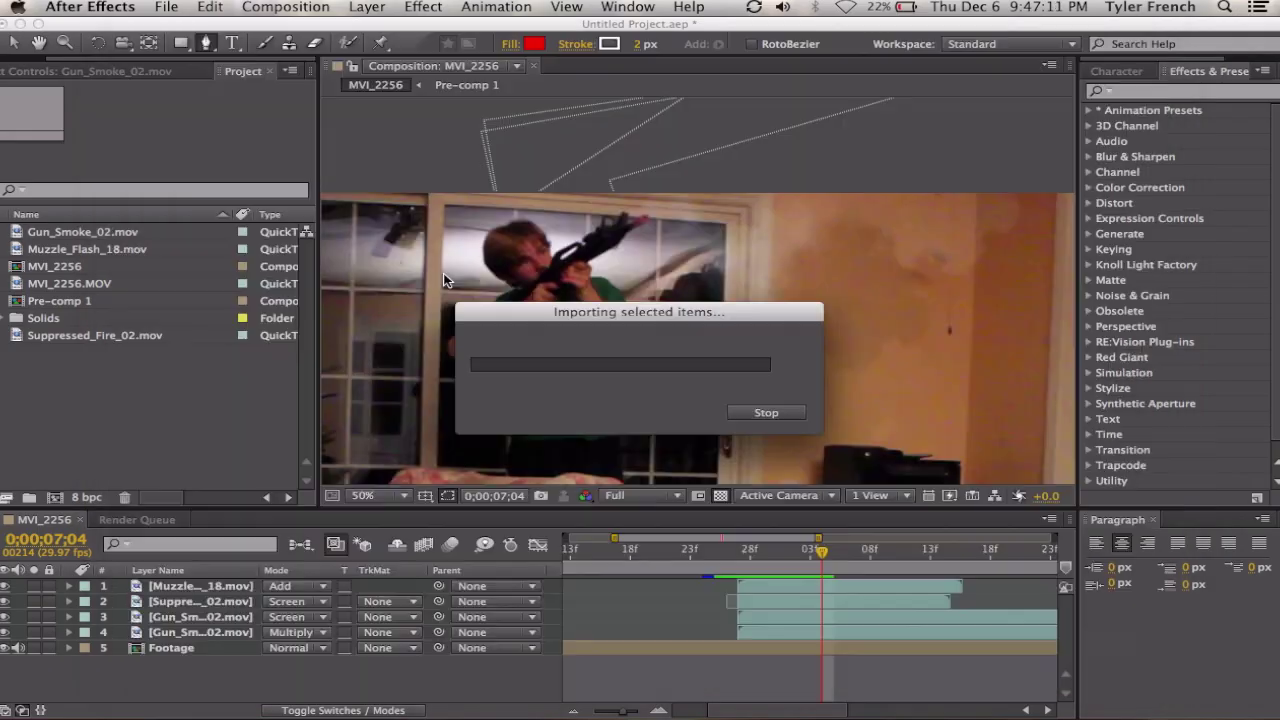
Step: Add Couch_Hit_05.mov to the comp and roughly position and time it near the flash
left_click_drag(55, 232, 738, 588)
left_click_drag(838, 318, 780, 345)
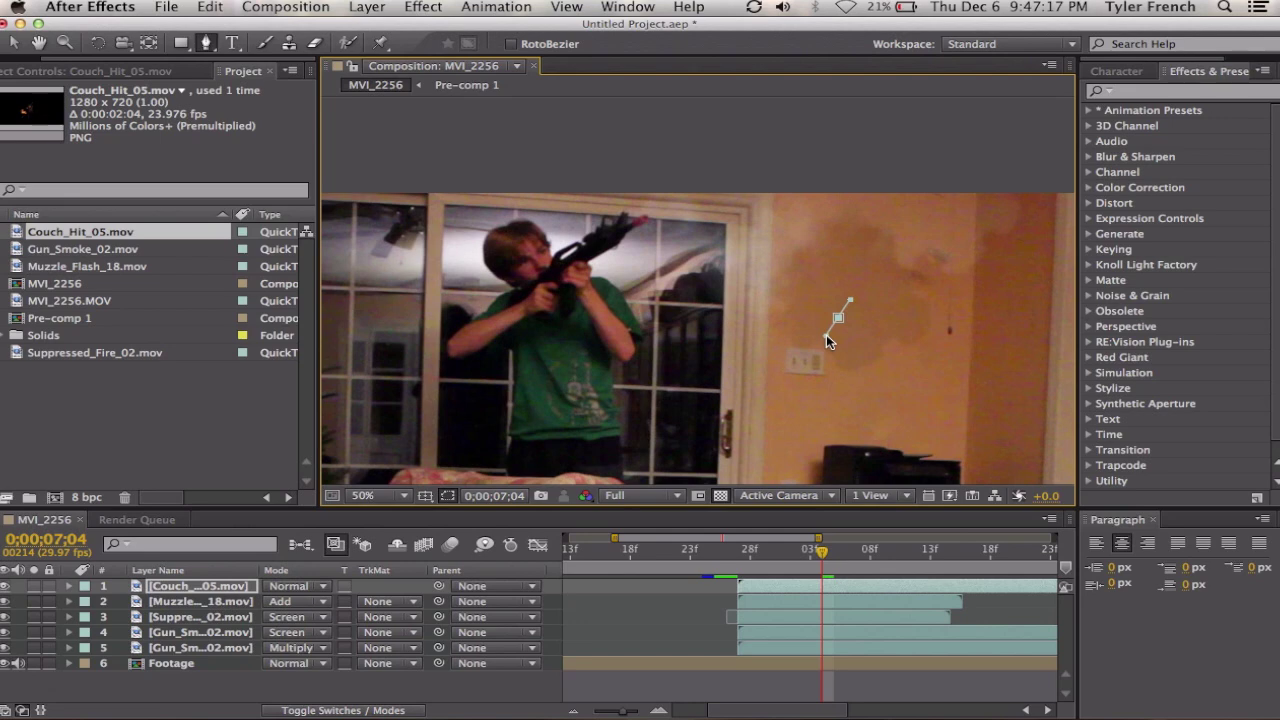
key("Page_Down")
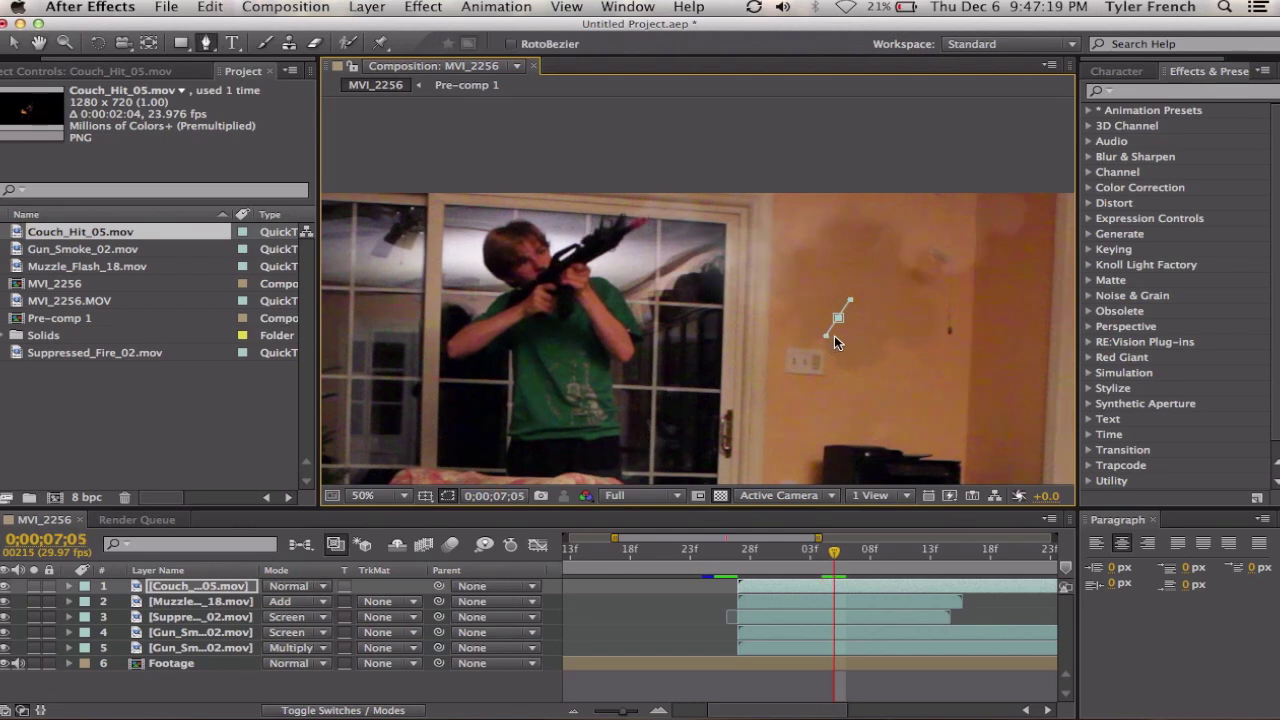
key("Page_Up")
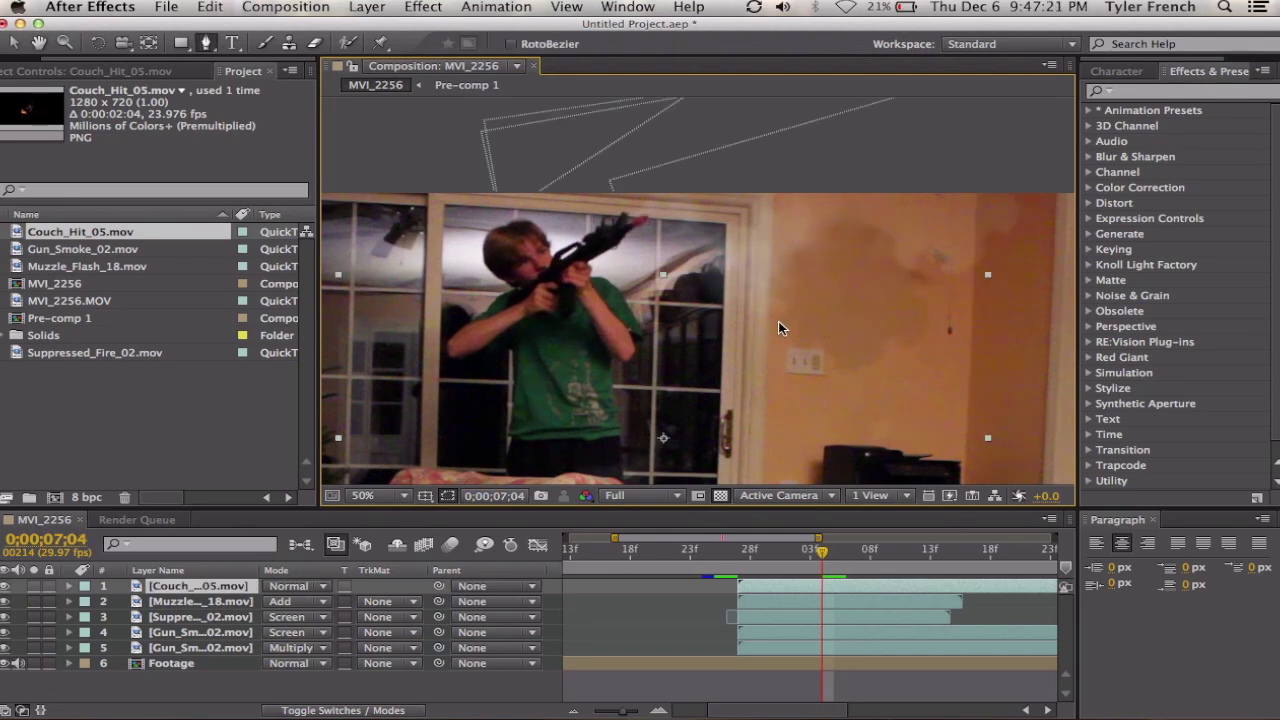
key("v")
left_click_drag(695, 344, 671, 369)
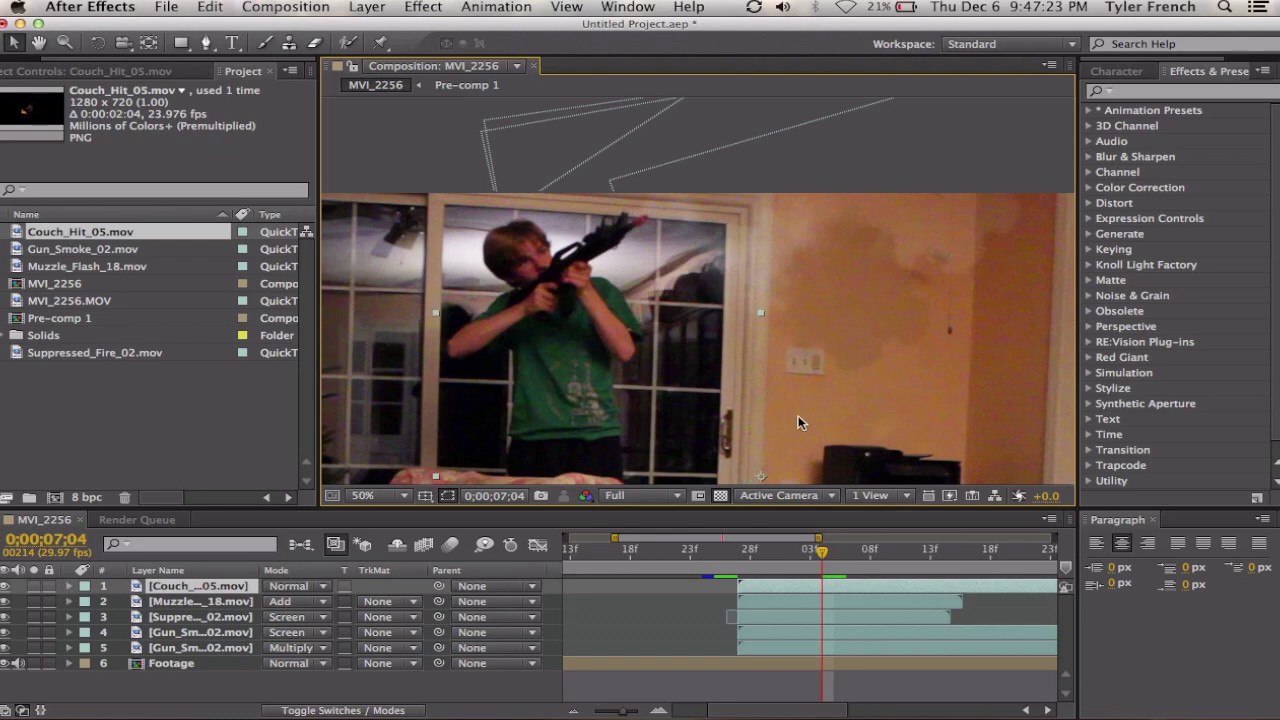
left_click_drag(790, 557, 736, 557)
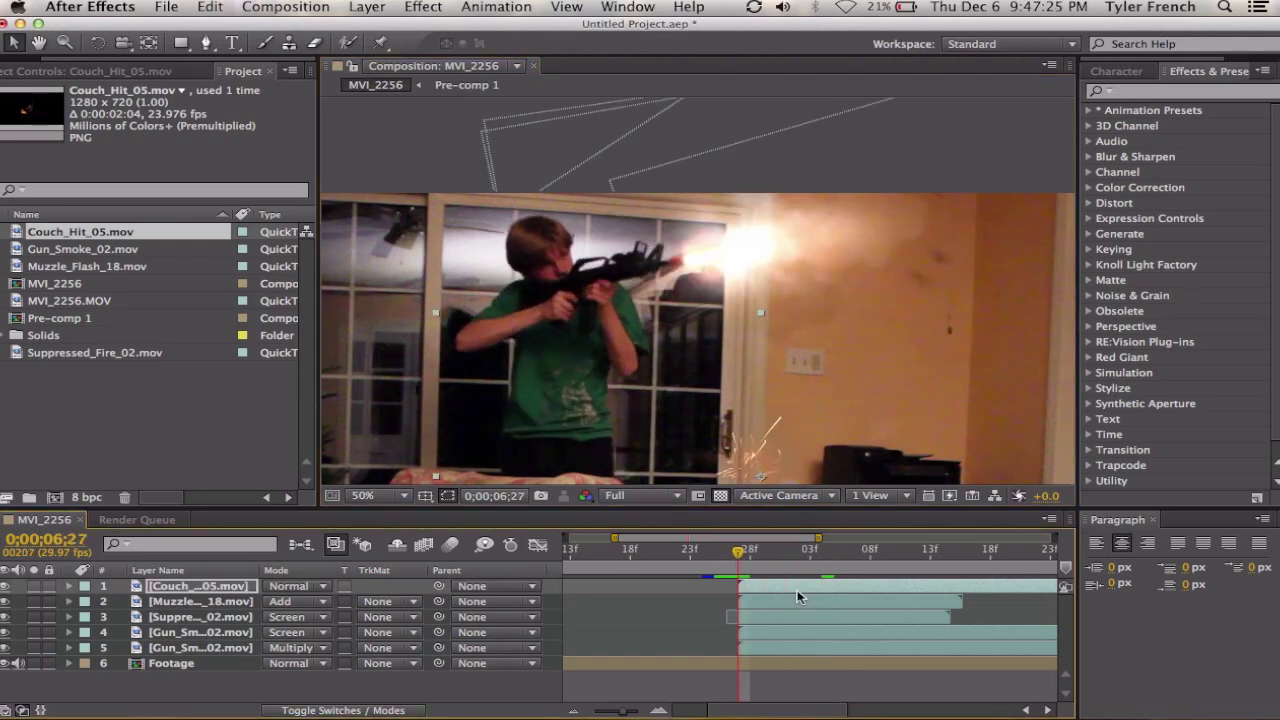
left_click_drag(769, 432, 774, 356)
left_click_drag(814, 583, 799, 583)
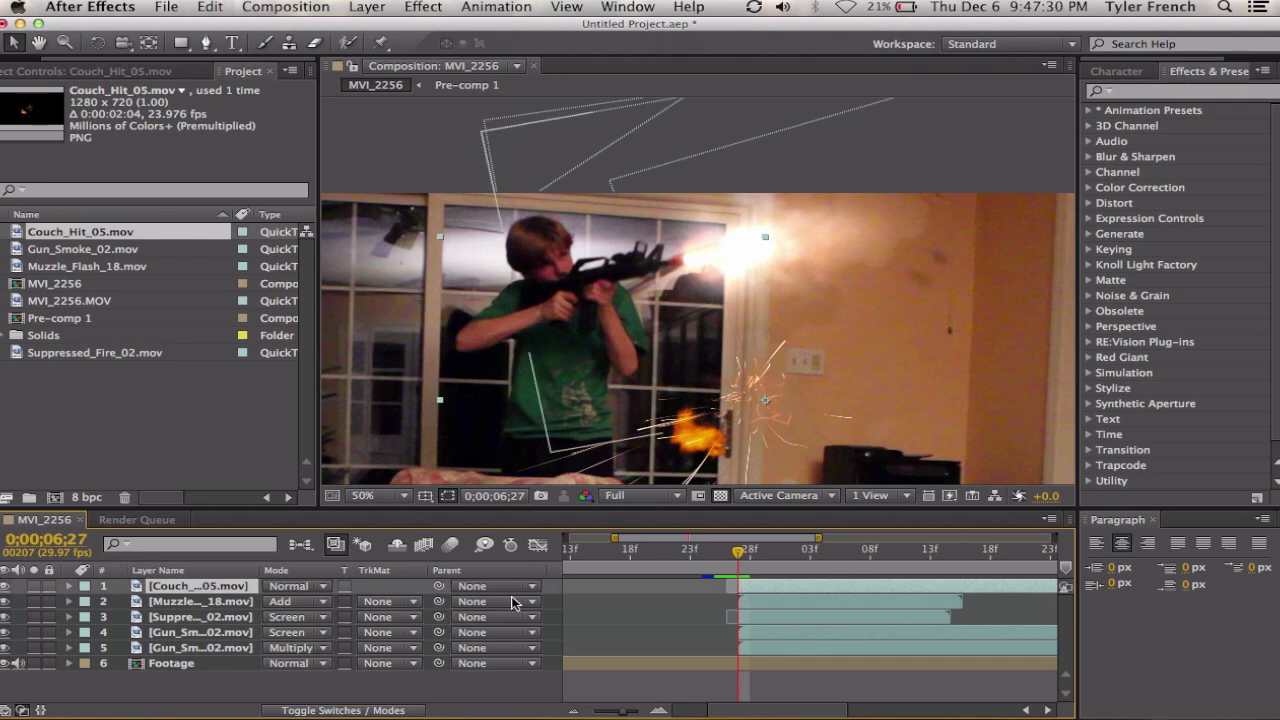
Step: Rotate the sparks to 218° and place them at the rifle muzzle
key("r")
left_click_drag(333, 603, 503, 603)
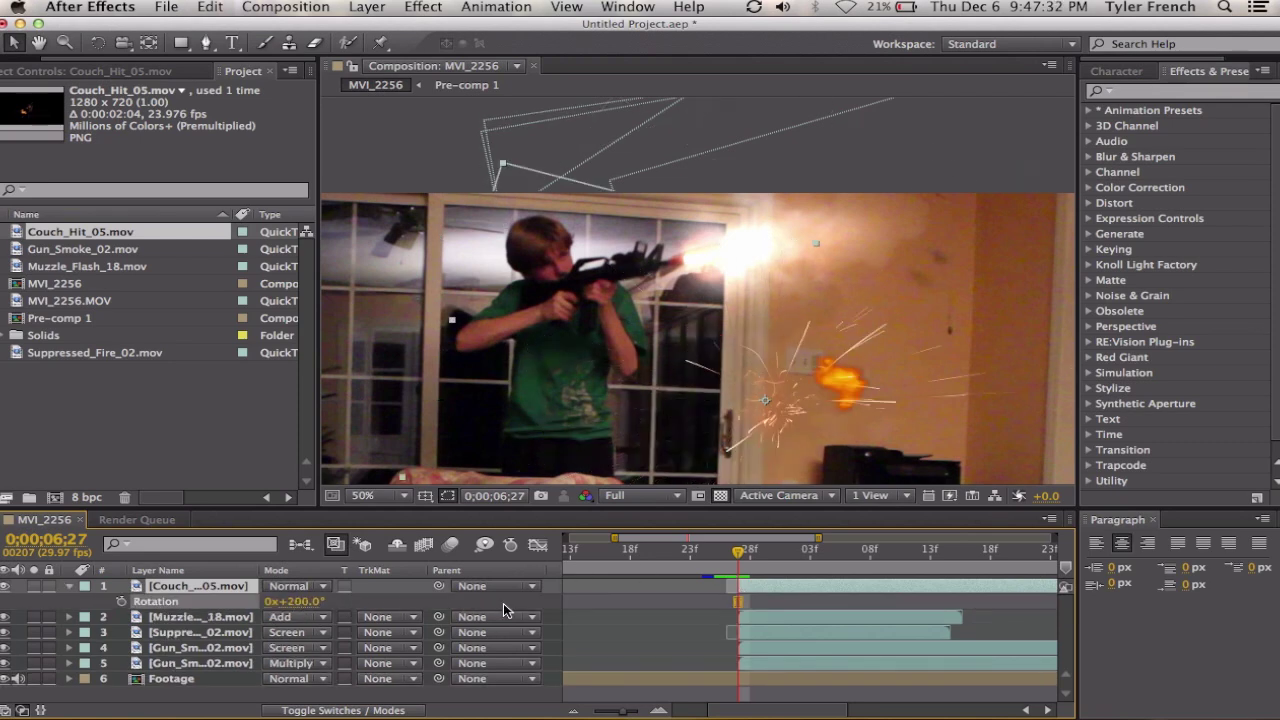
key("KP_Add")
key("KP_Add")
key("KP_Add")
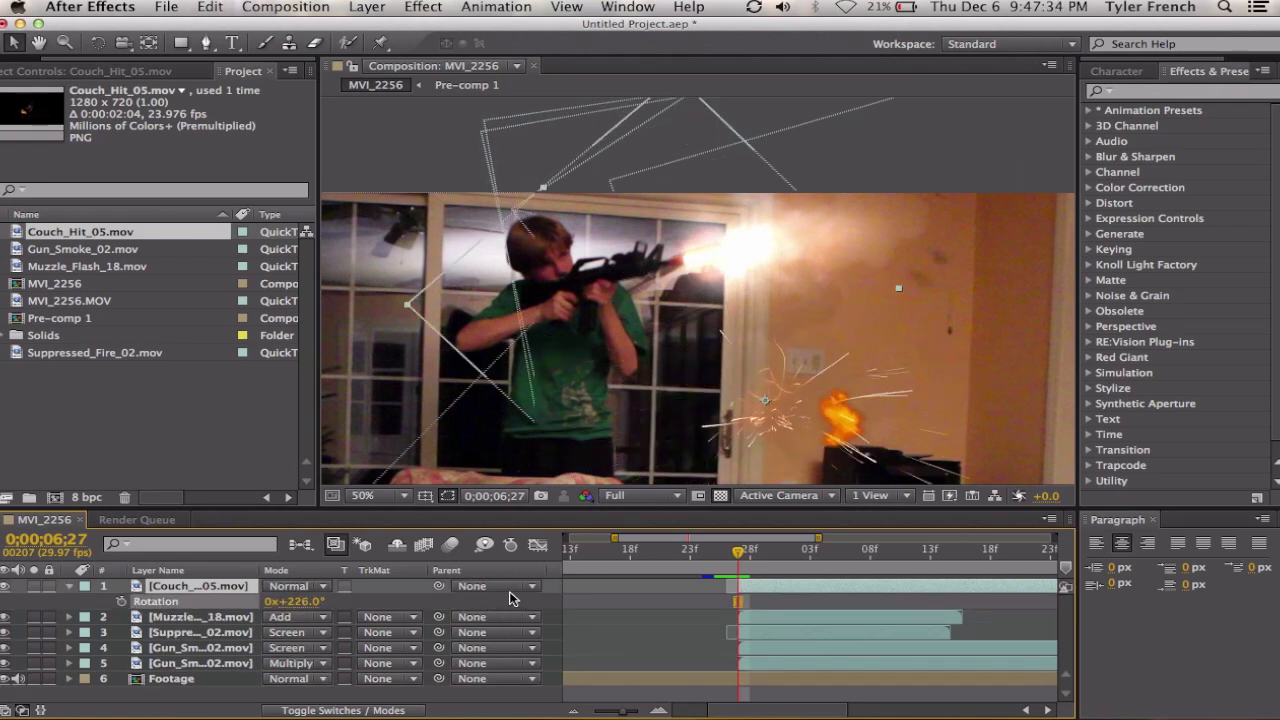
left_click_drag(783, 393, 749, 250)
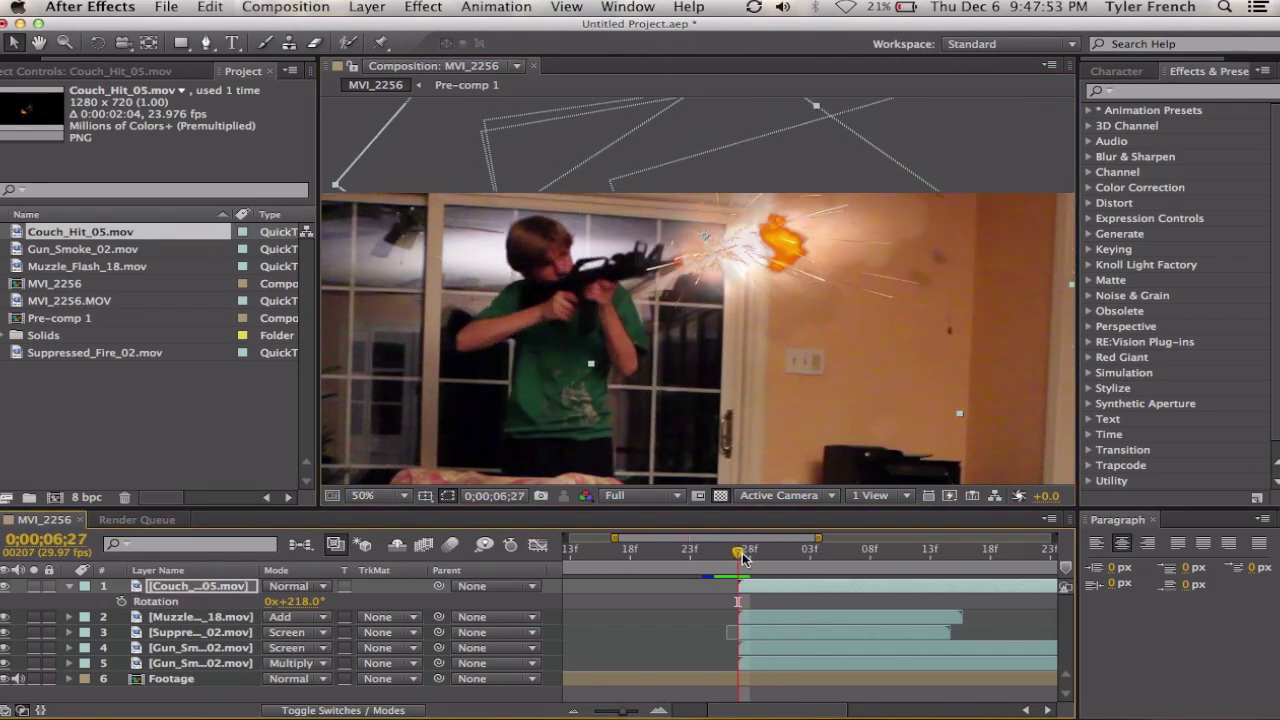
mouse_move(749, 590)
left_mouse_down()
mouse_move(768, 586)
mouse_move(739, 588)
left_mouse_up()
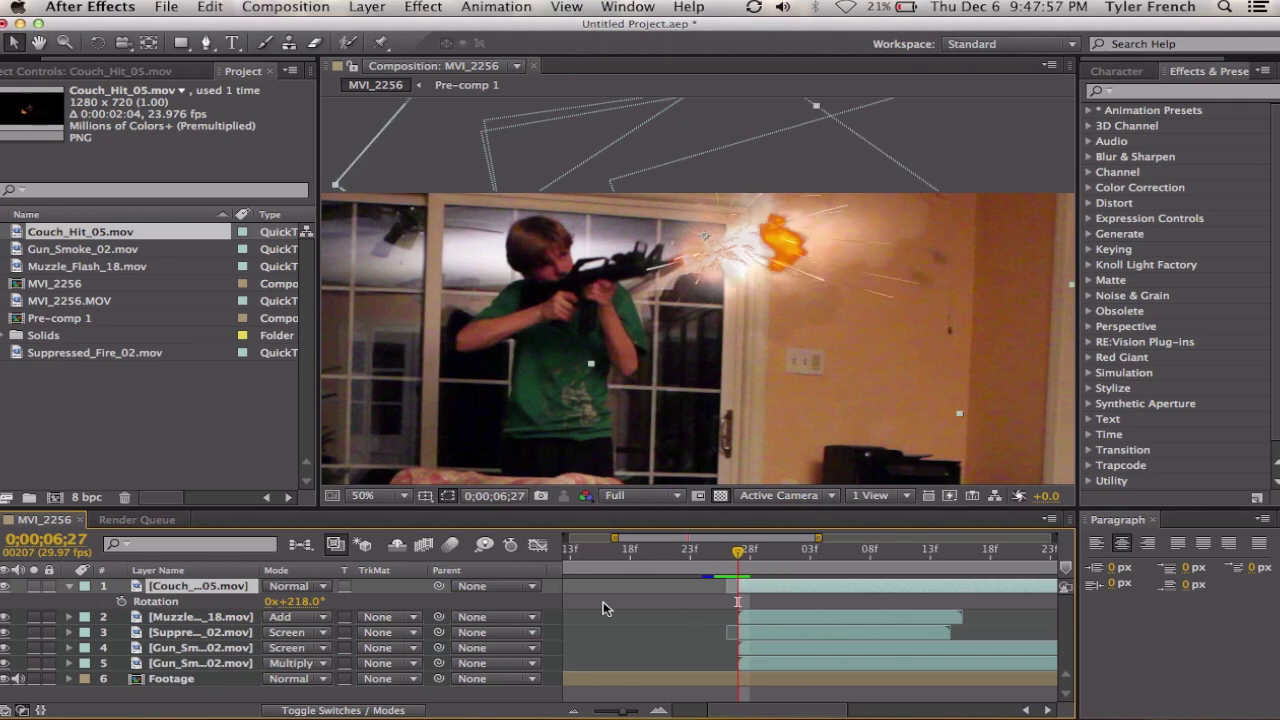
left_click(566, 606)
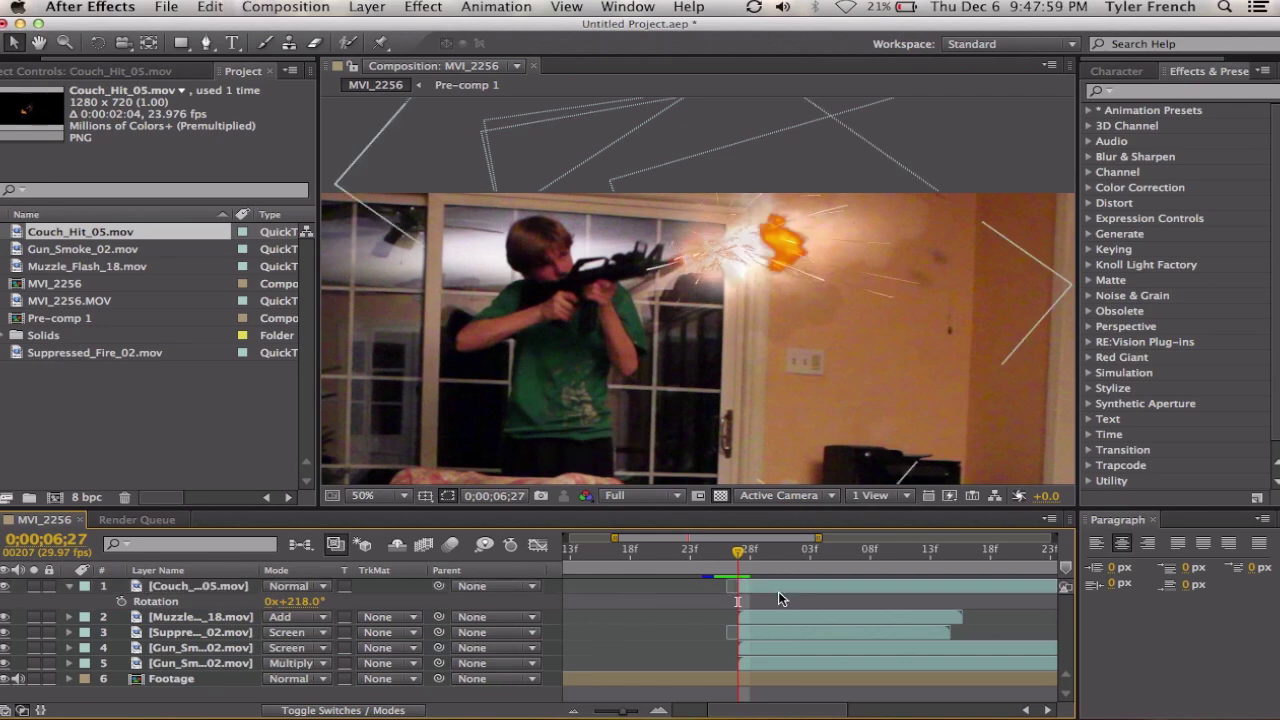
Step: Set the Couch_Hit layer to Add mode and shift it to start at 06;27
left_click(172, 587)
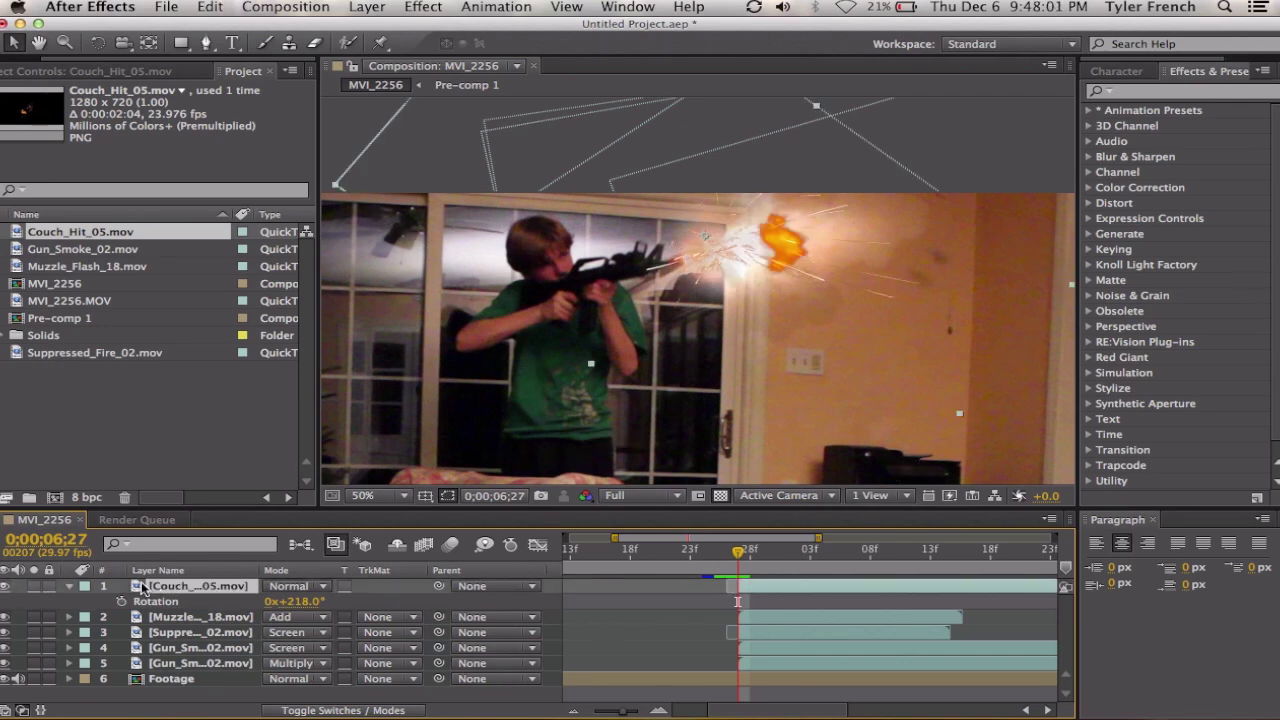
left_click(265, 586)
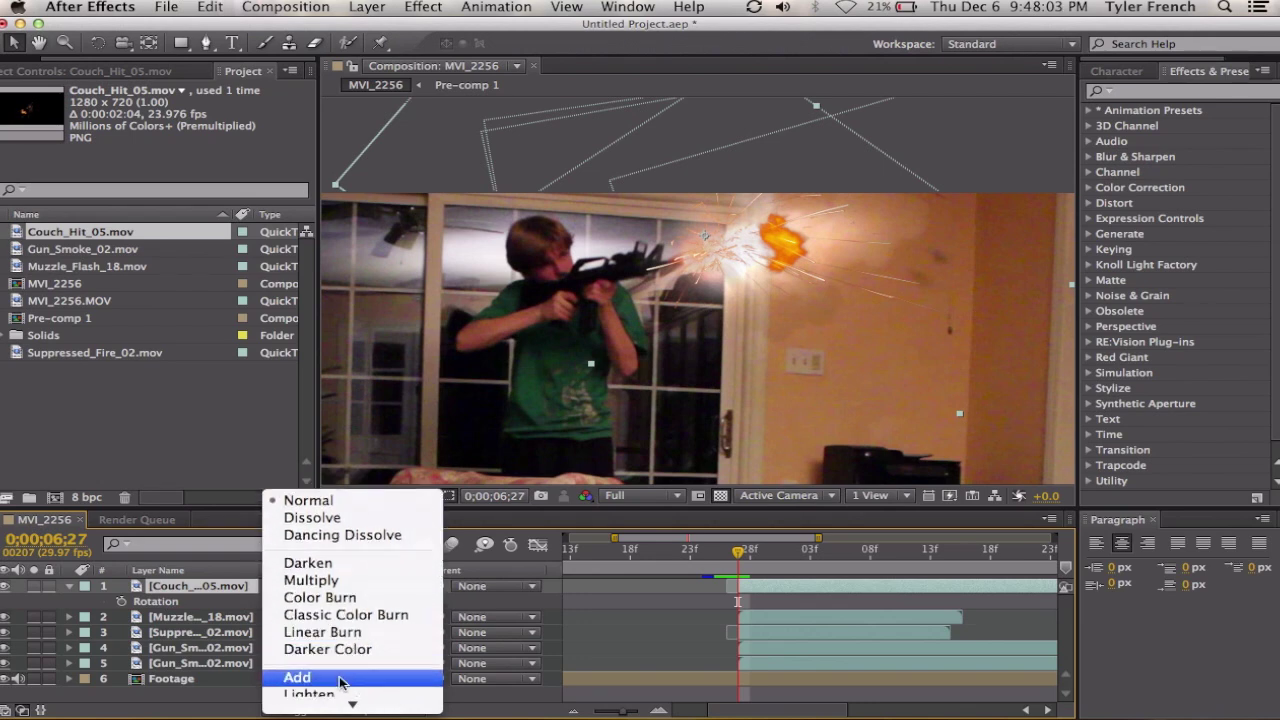
left_click(540, 571)
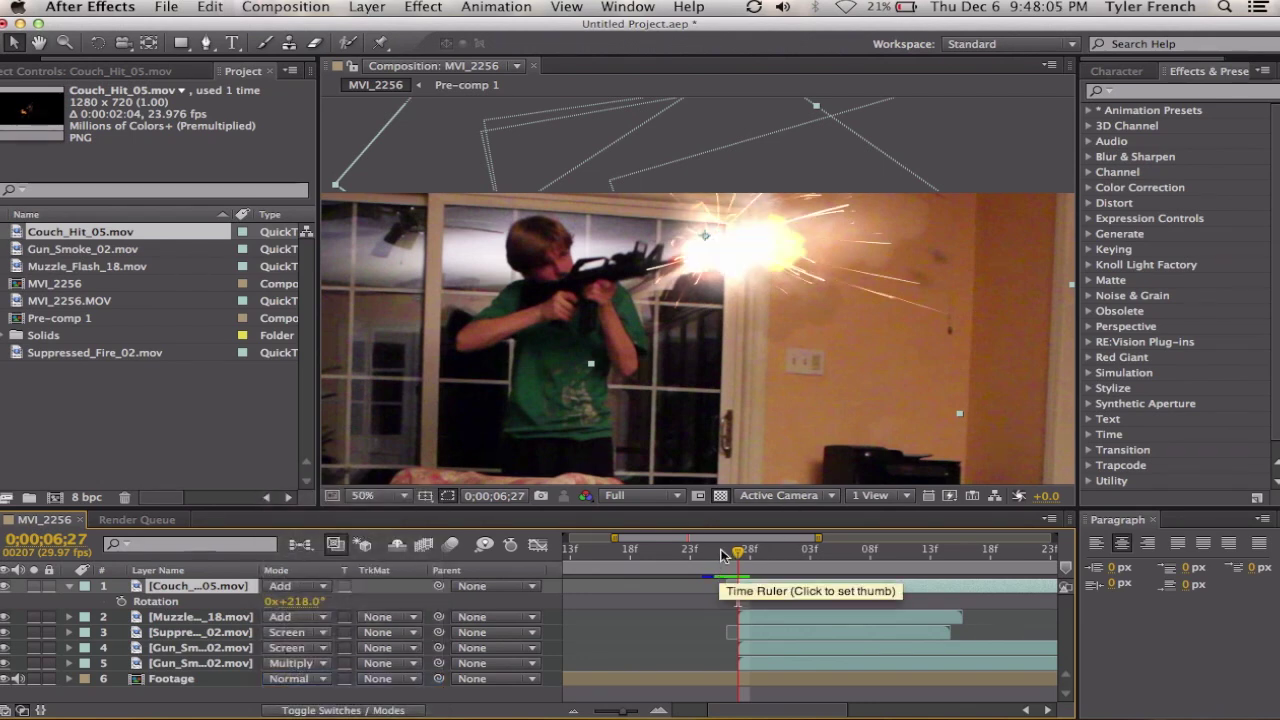
left_click_drag(737, 551, 724, 556)
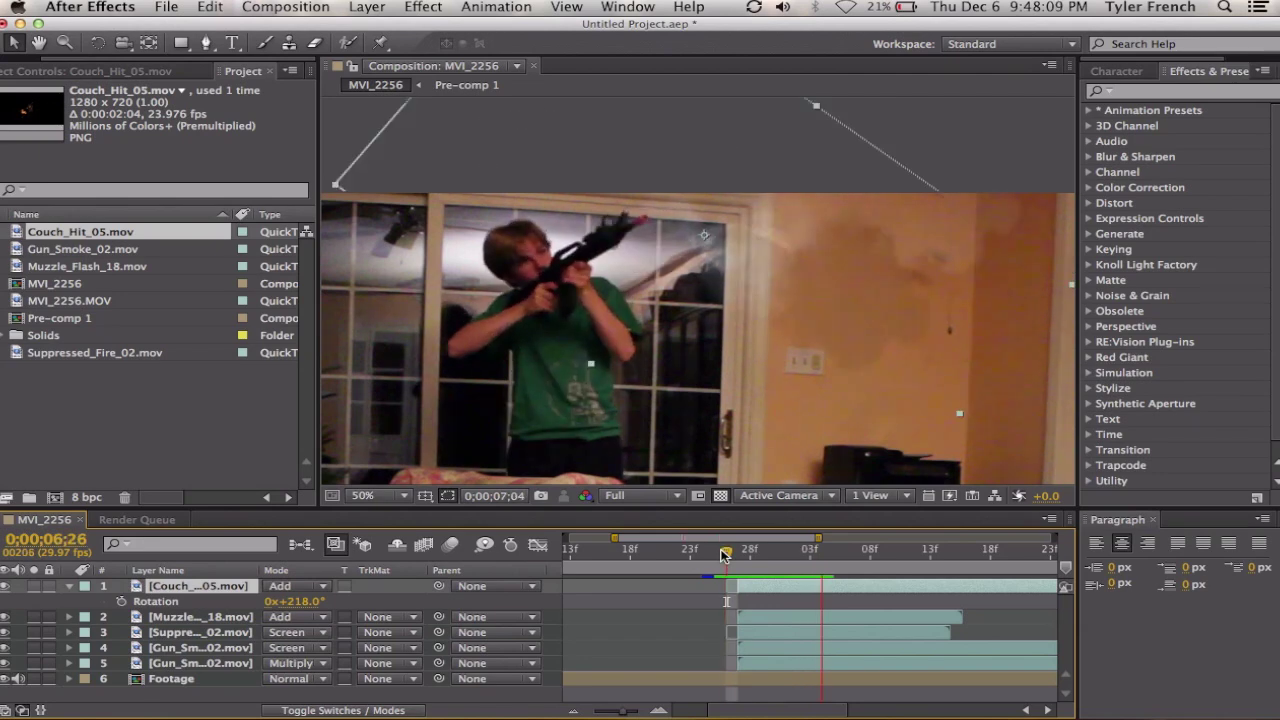
left_click(739, 556)
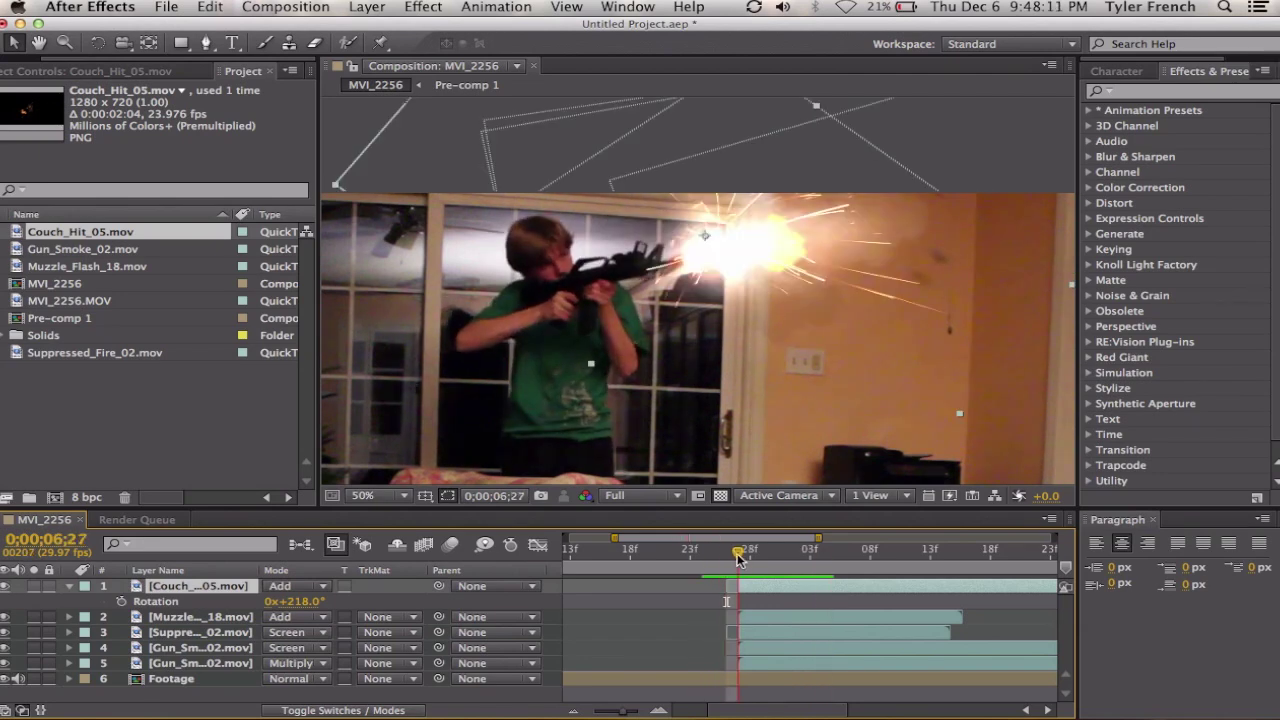
key("alt+Page_Down")
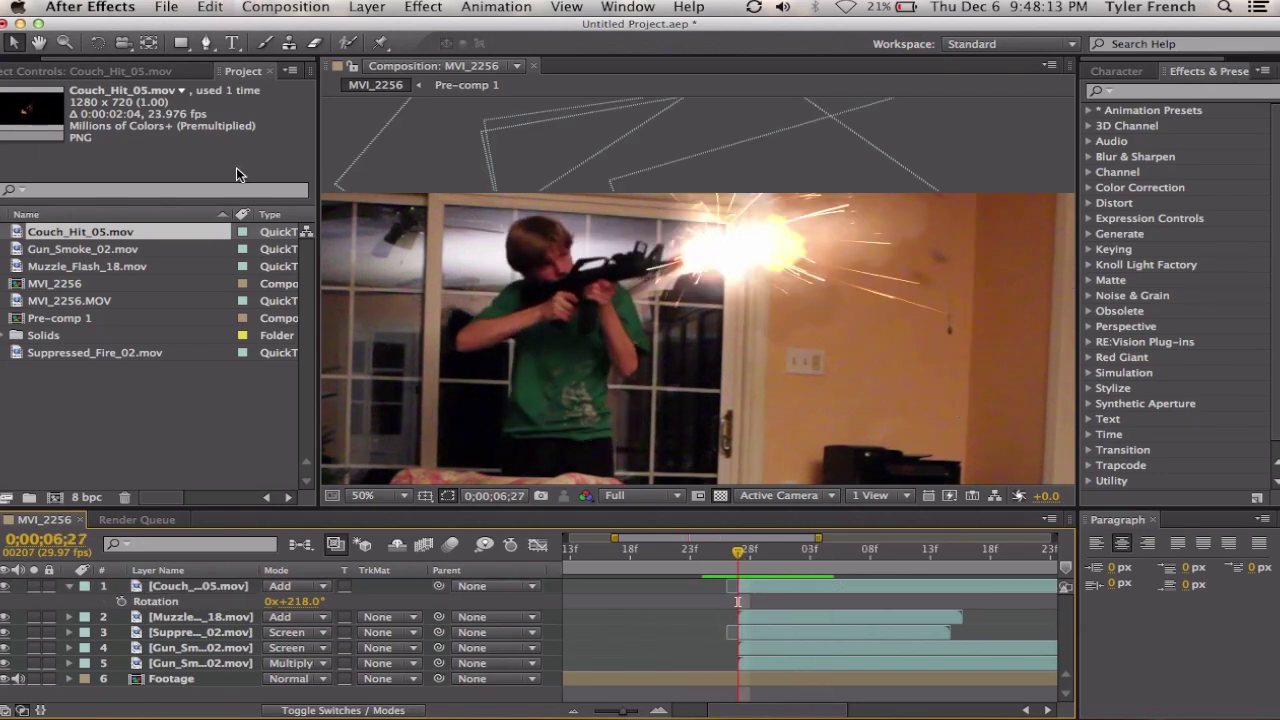
Step: Apply a Tint effect to the Muzzle_Flash_18 layer
left_click(68, 586)
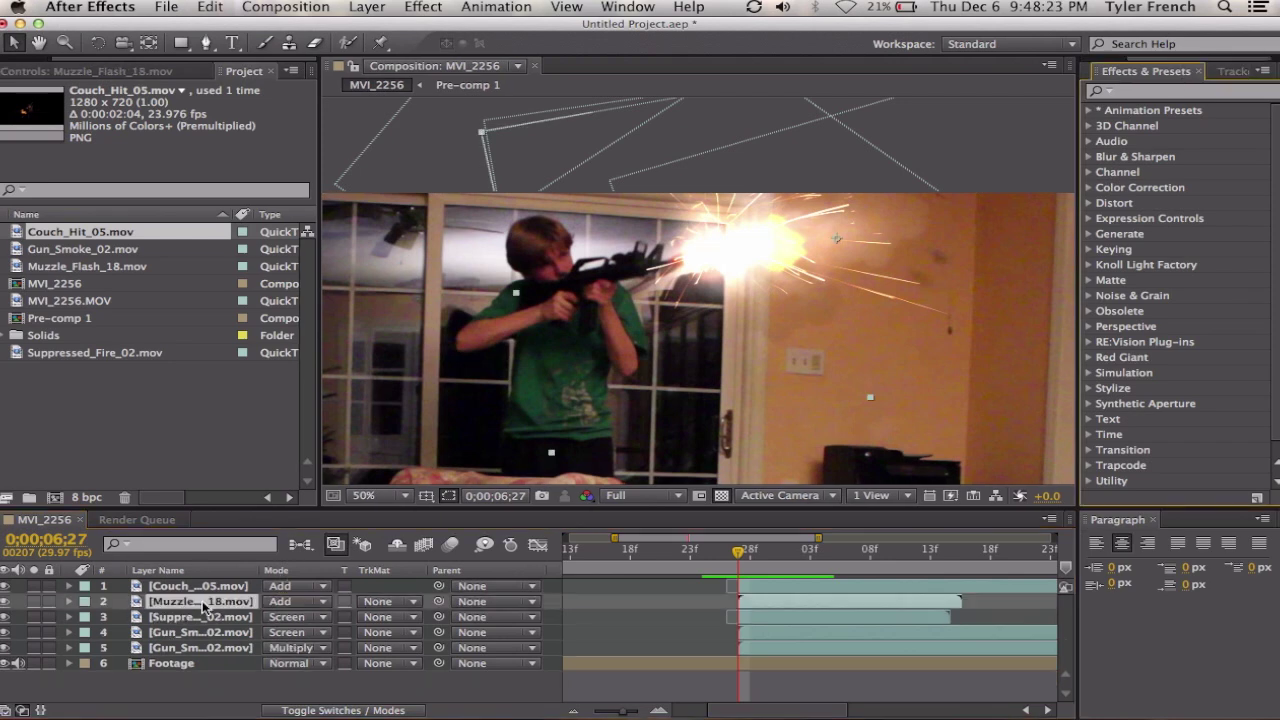
left_click(195, 631)
left_click(190, 603)
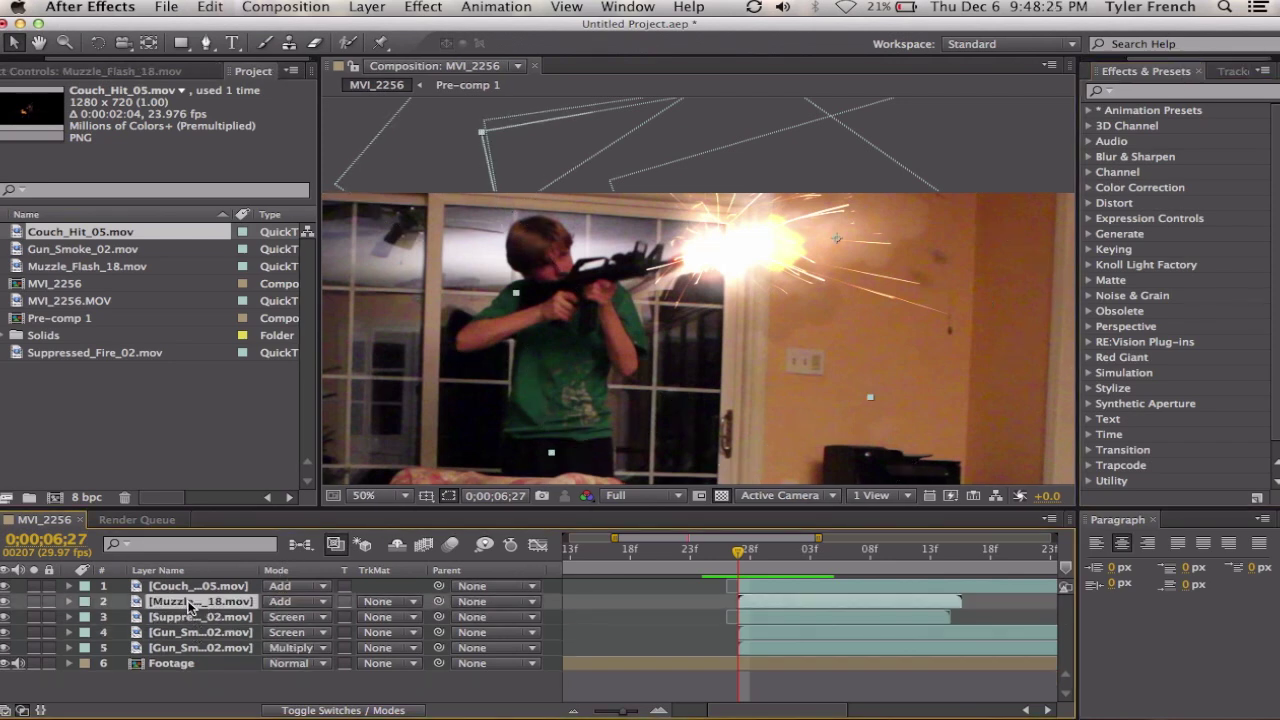
left_click(165, 73)
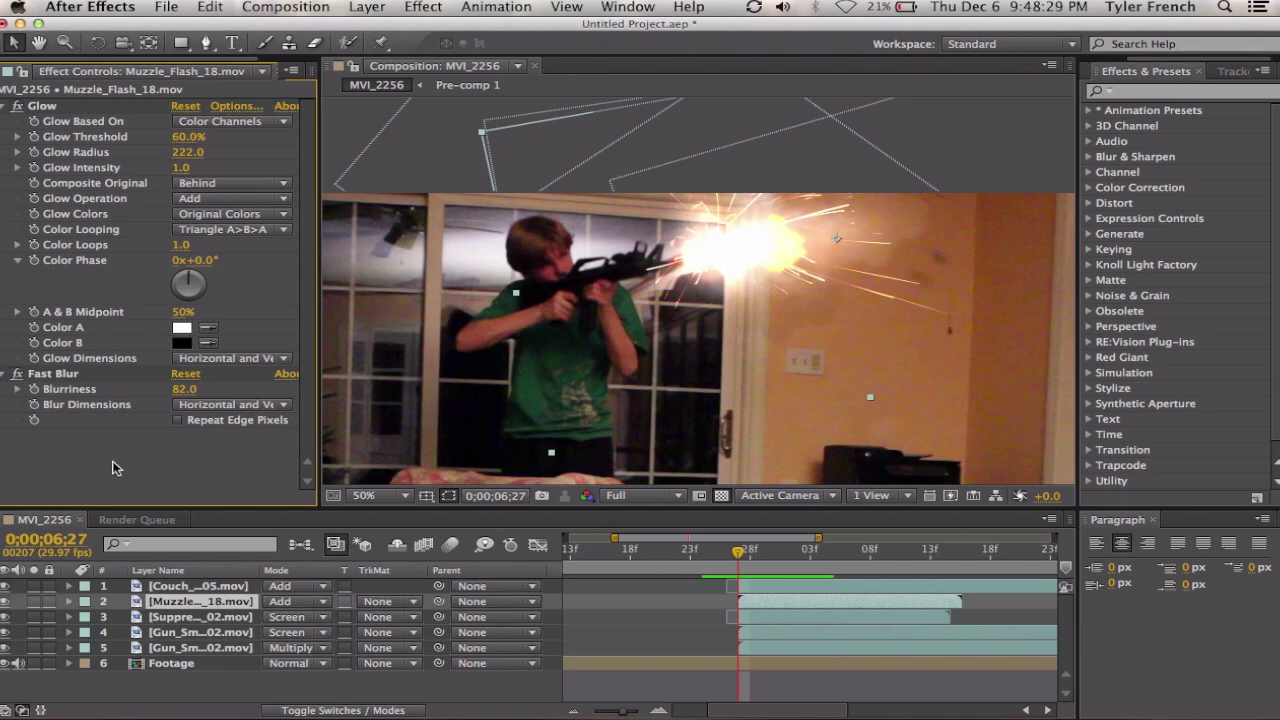
right_click(113, 462)
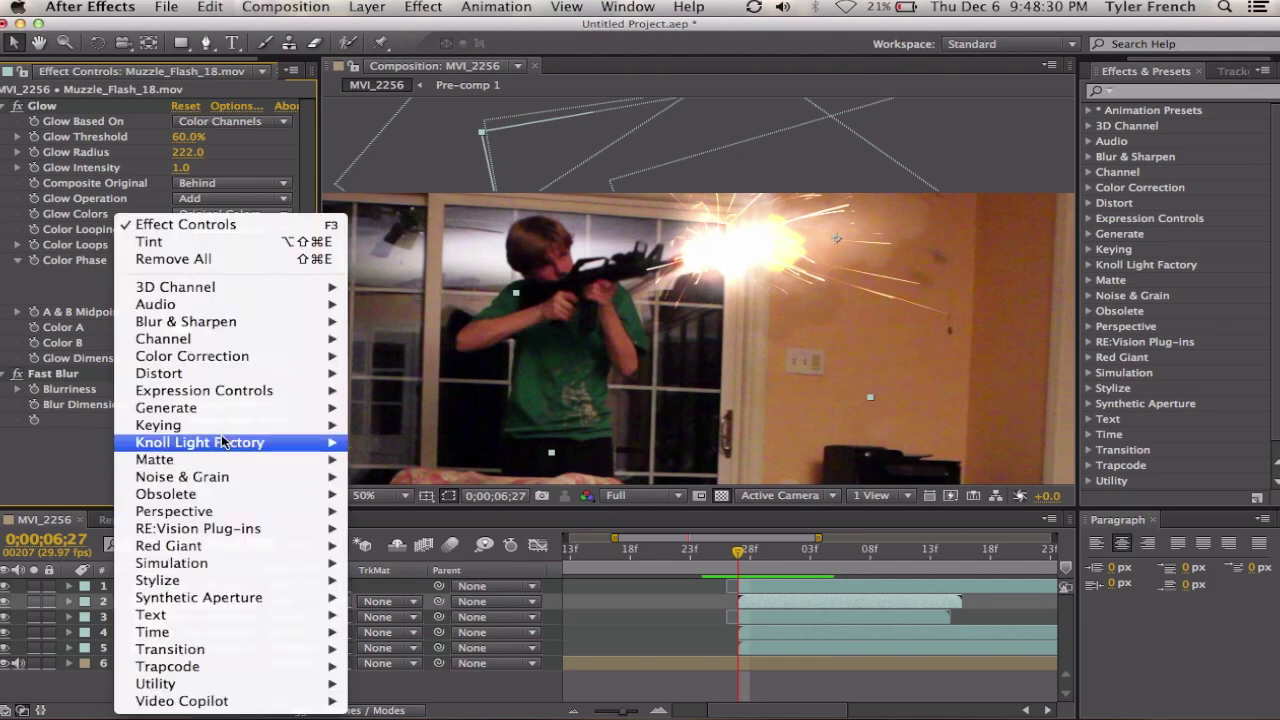
left_click(217, 247)
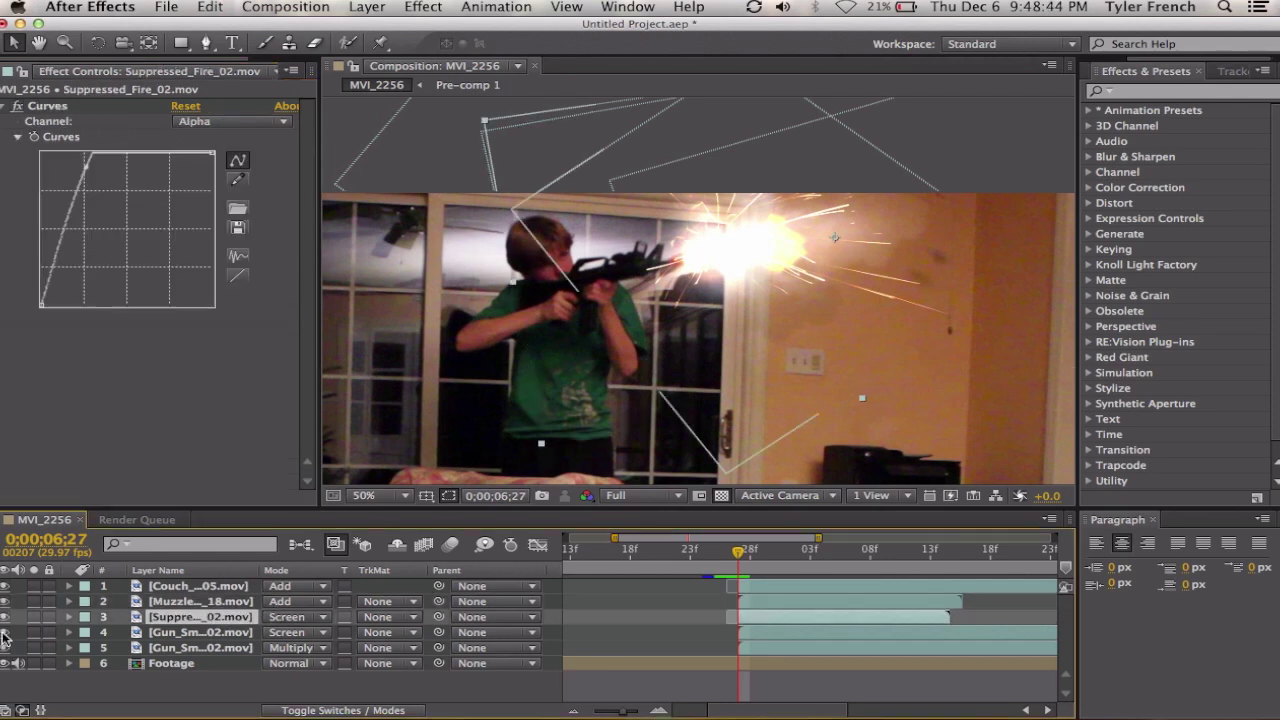
Step: Apply Tint to the Couch_Hit_05 sparks and preview the flash
left_click(200, 586)
right_click(84, 381)
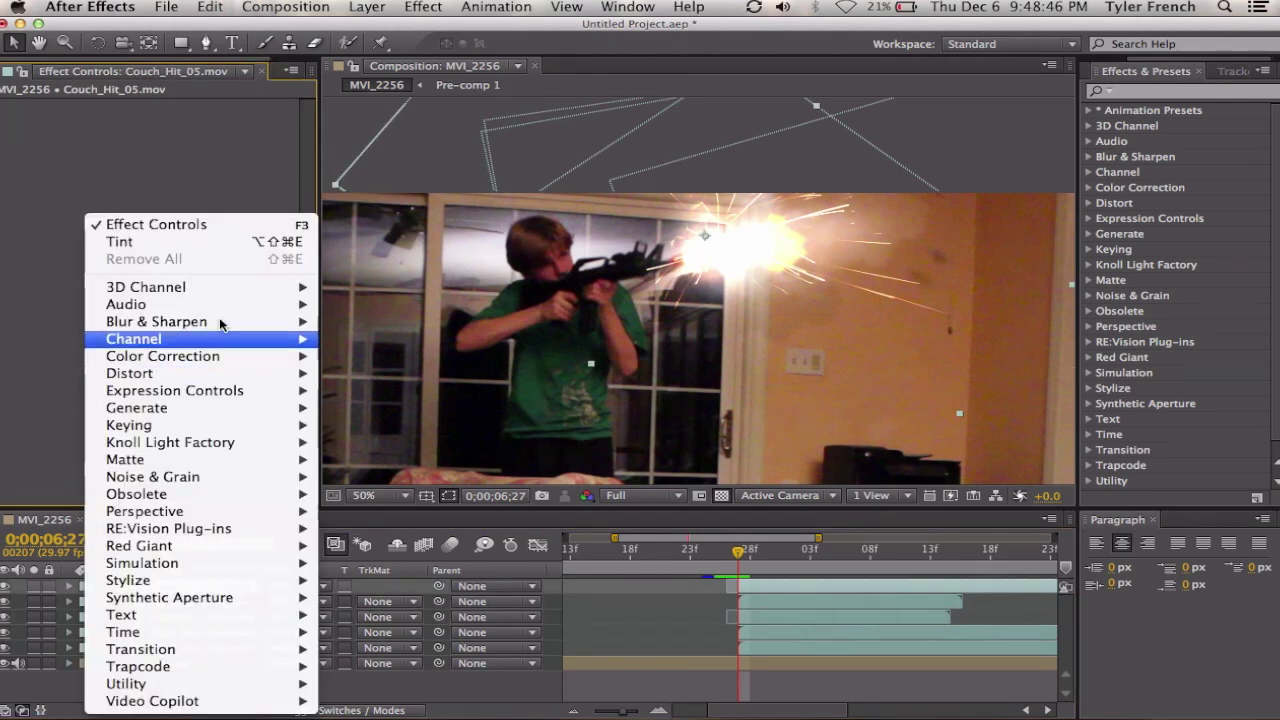
left_click(130, 244)
key("space")
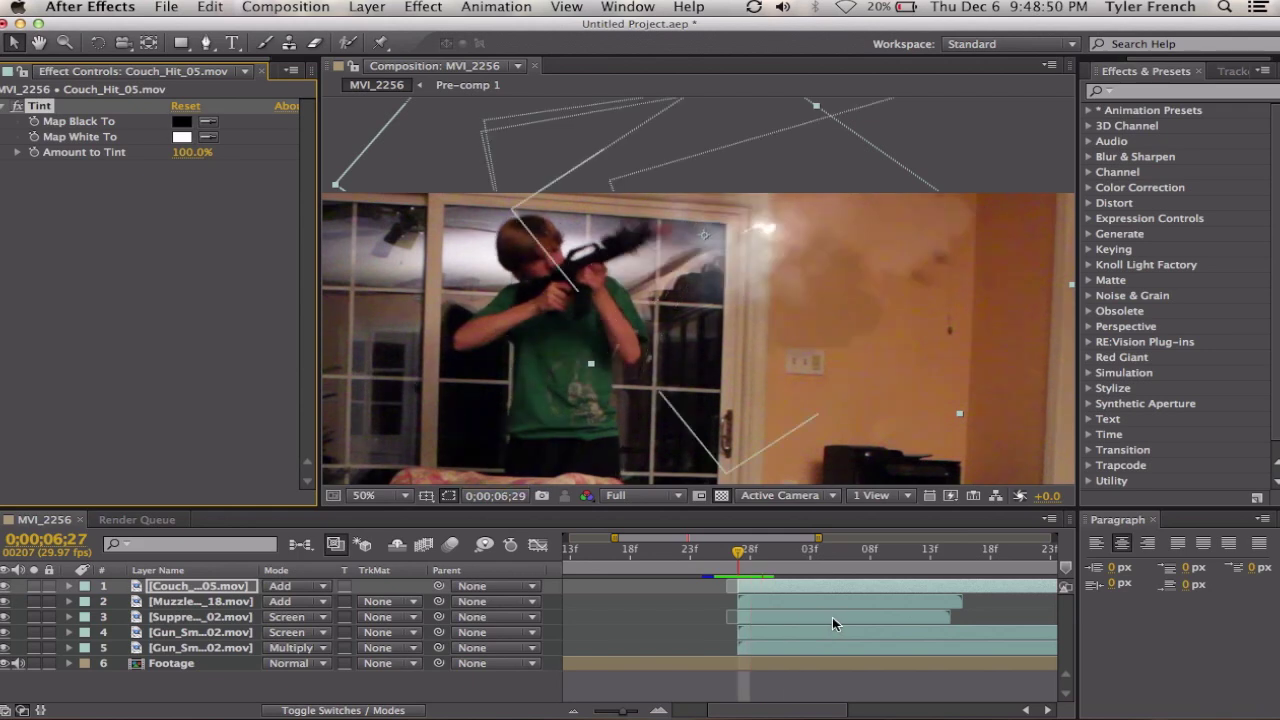
left_click_drag(750, 551, 703, 554)
key("space")
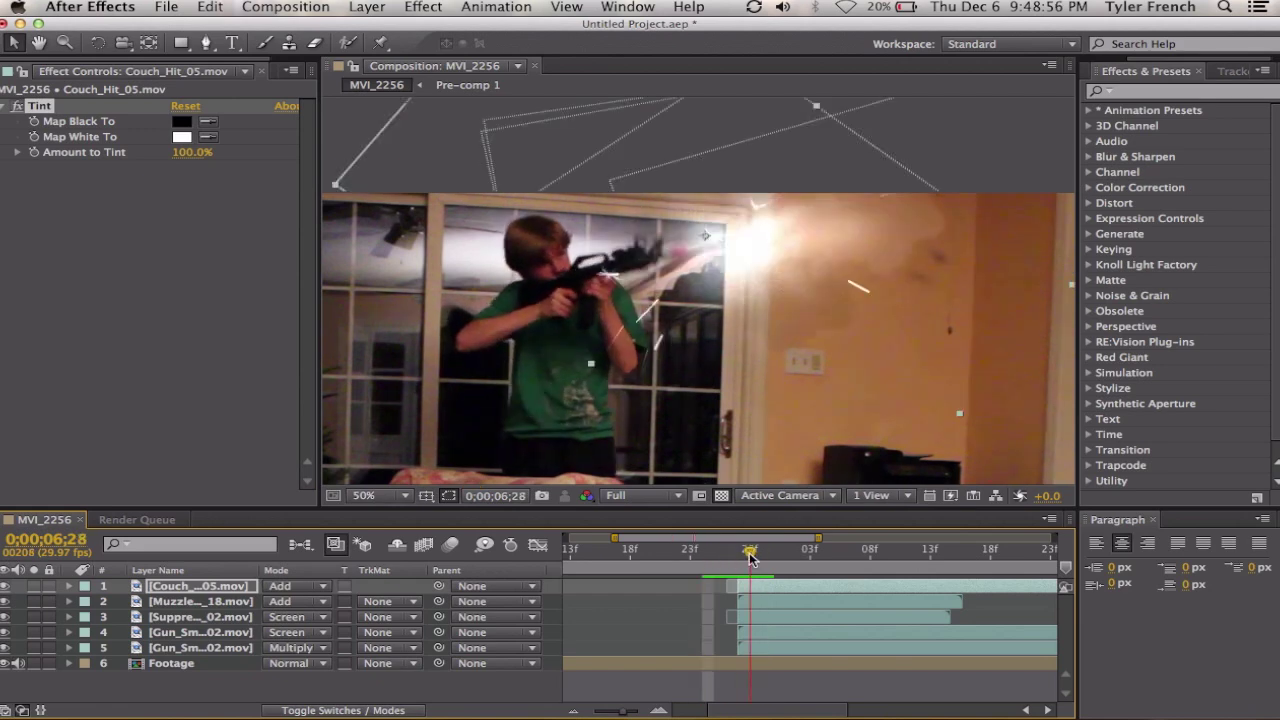
Step: Preview the shot from just before the muzzle-flash frame
left_click(798, 587)
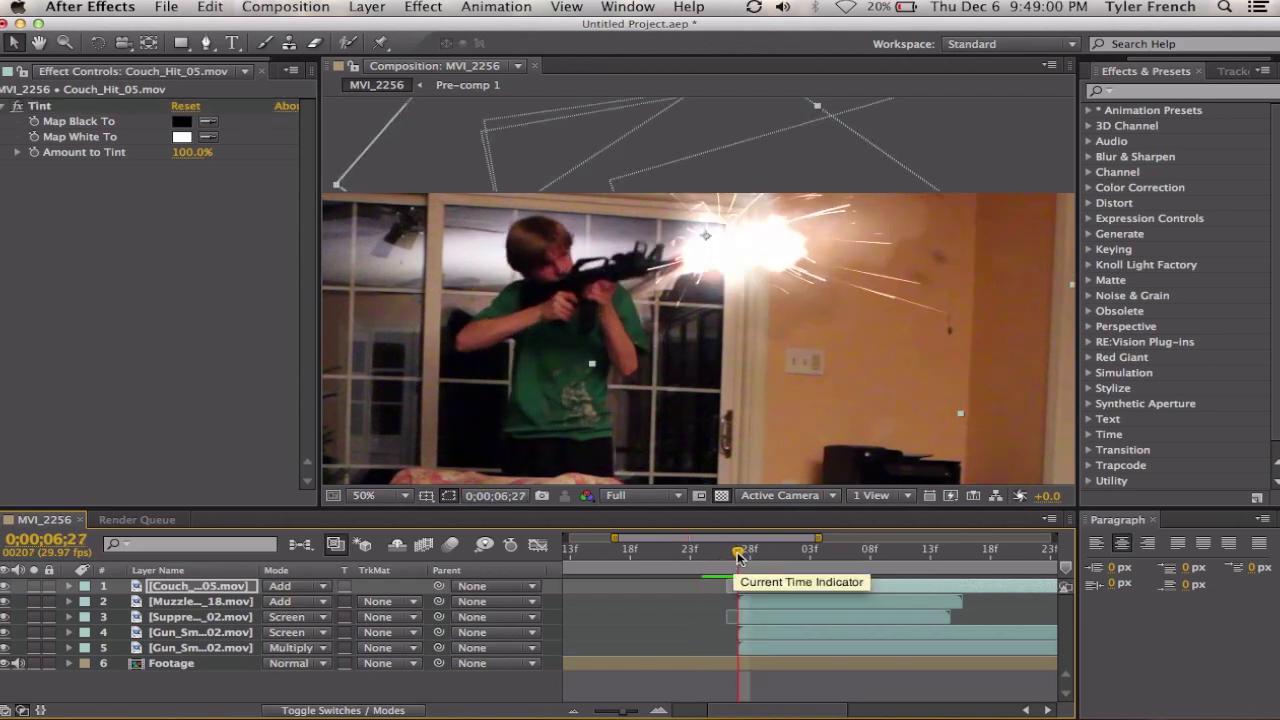
left_click_drag(738, 556, 750, 556)
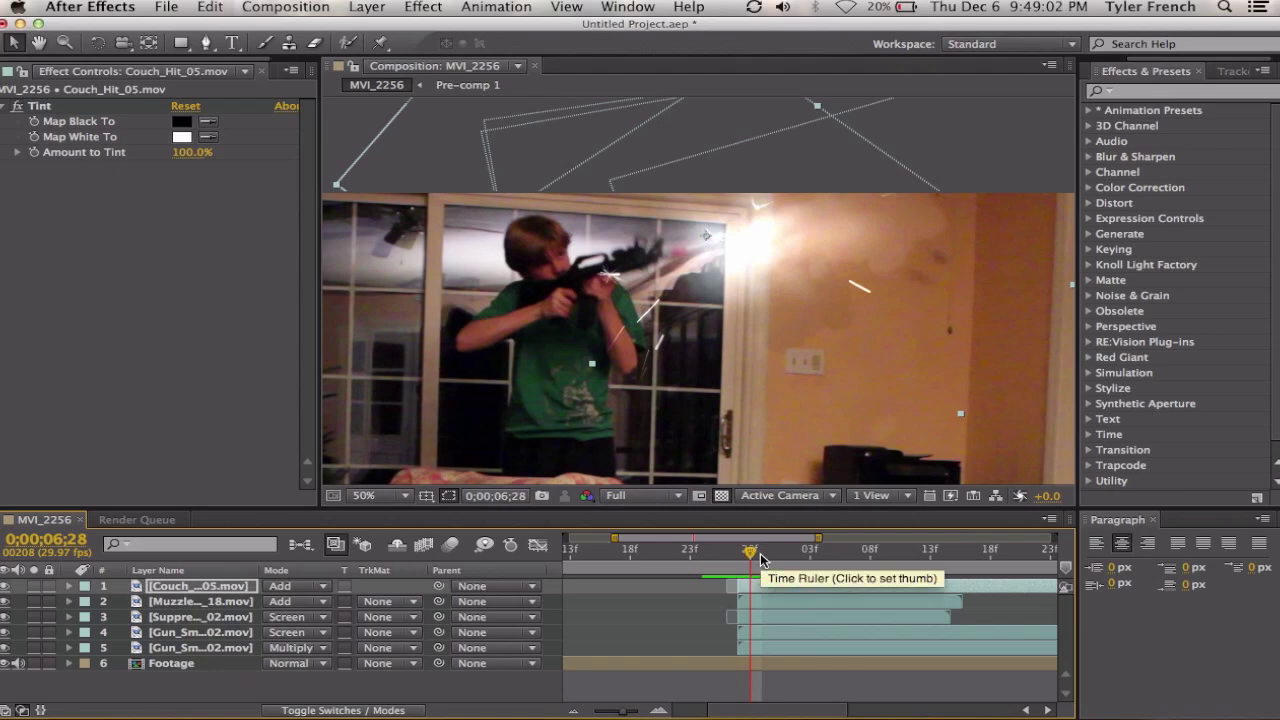
left_click_drag(751, 554, 714, 556)
key("space")
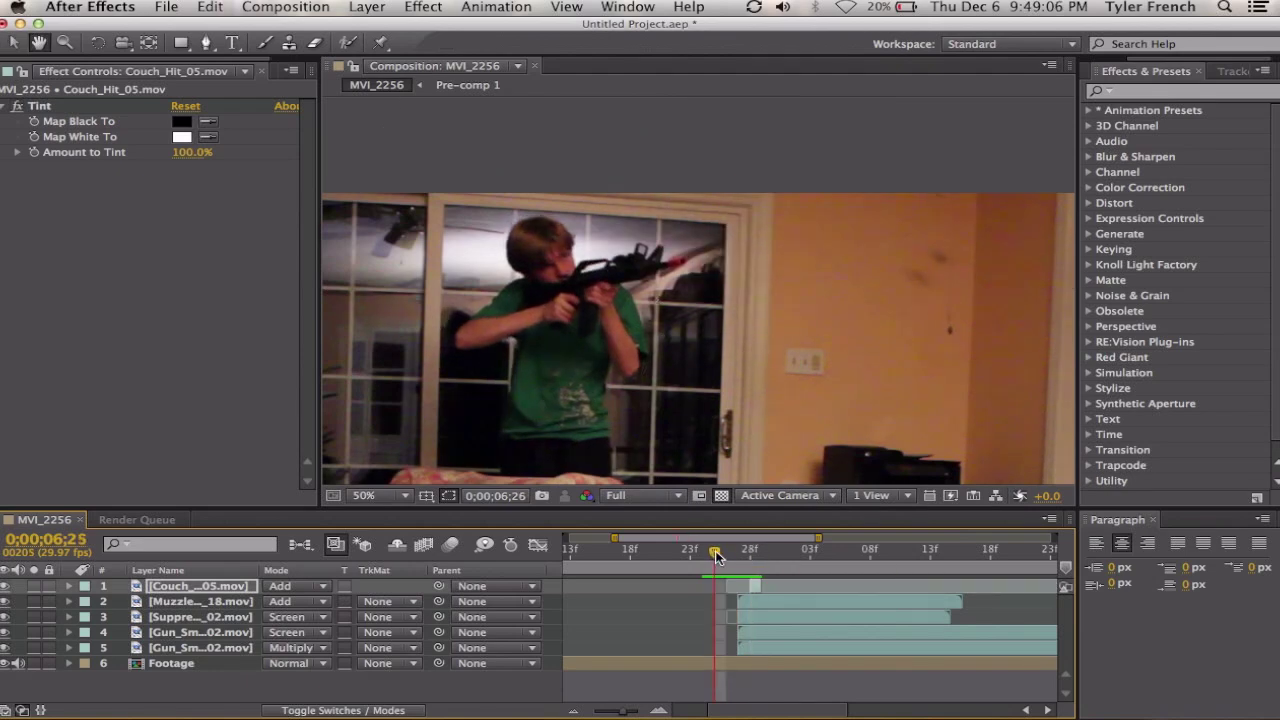
key("space")
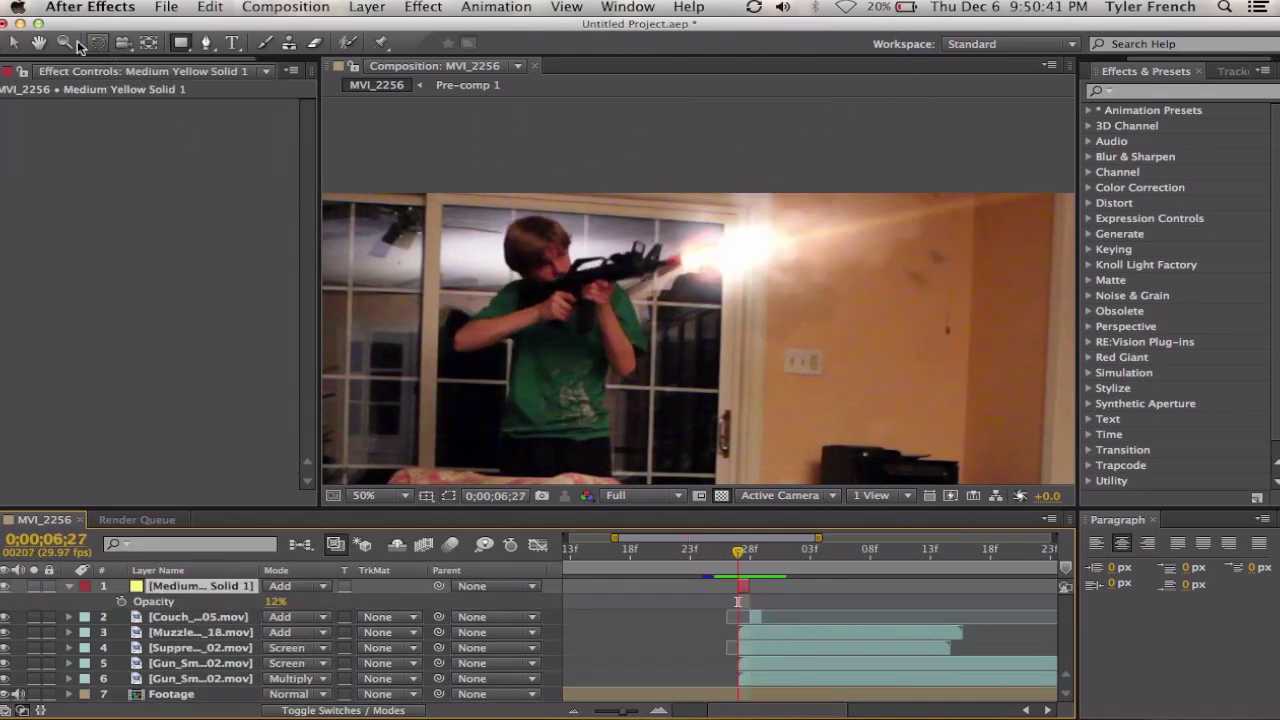
Step: Import 45Cal_01.mov from the Action Essentials 2 Shells footage after previewing 45Cal_Slow_03
left_click(250, 71)
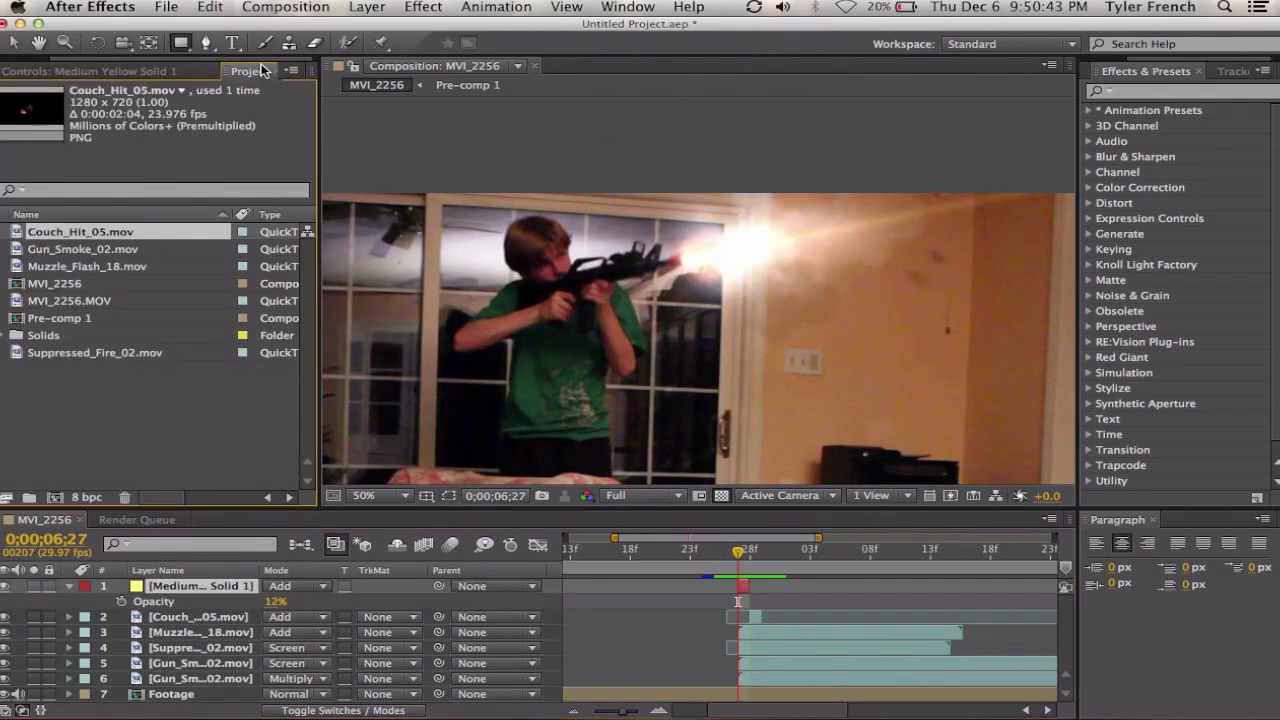
double_click(127, 436)
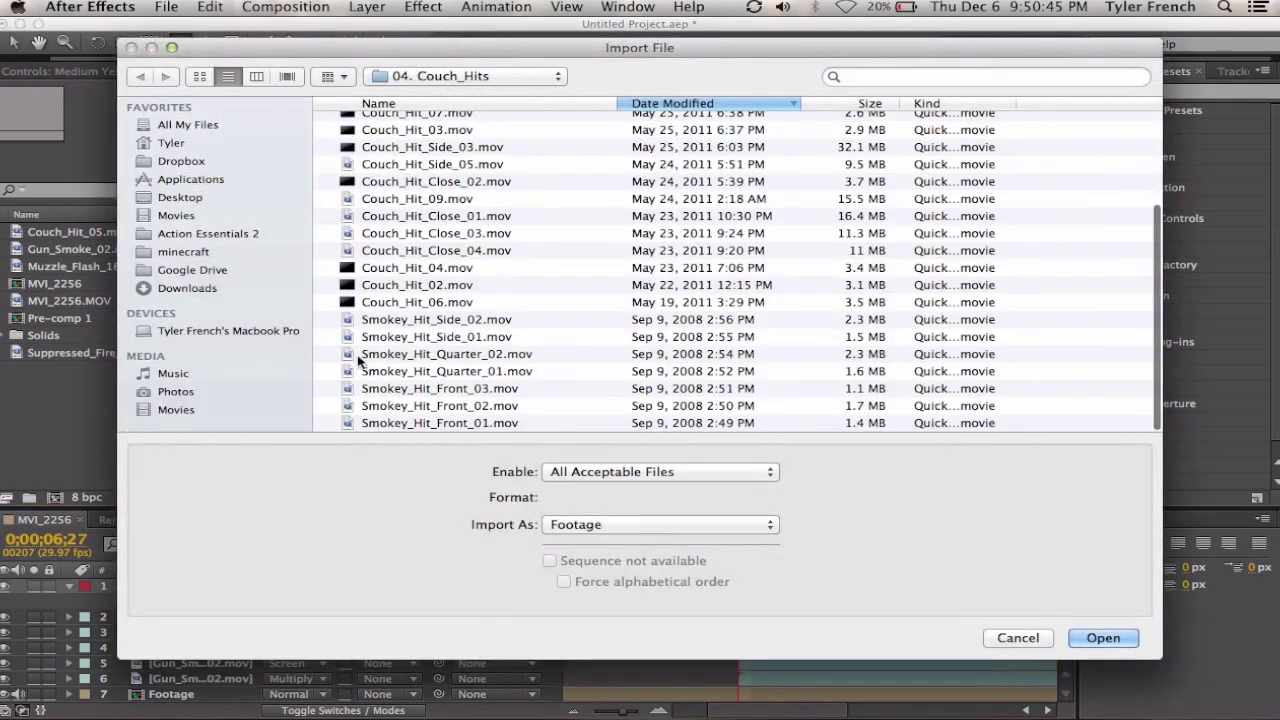
left_click(200, 233)
left_click(432, 191)
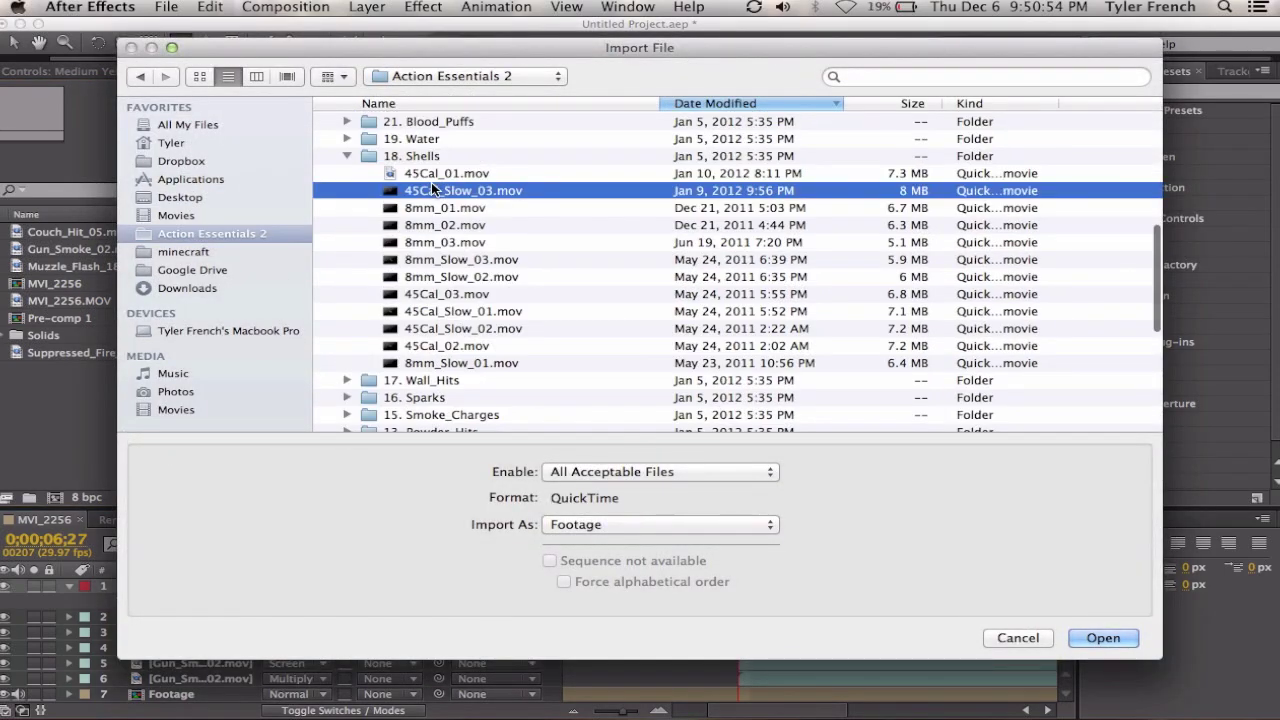
key("space")
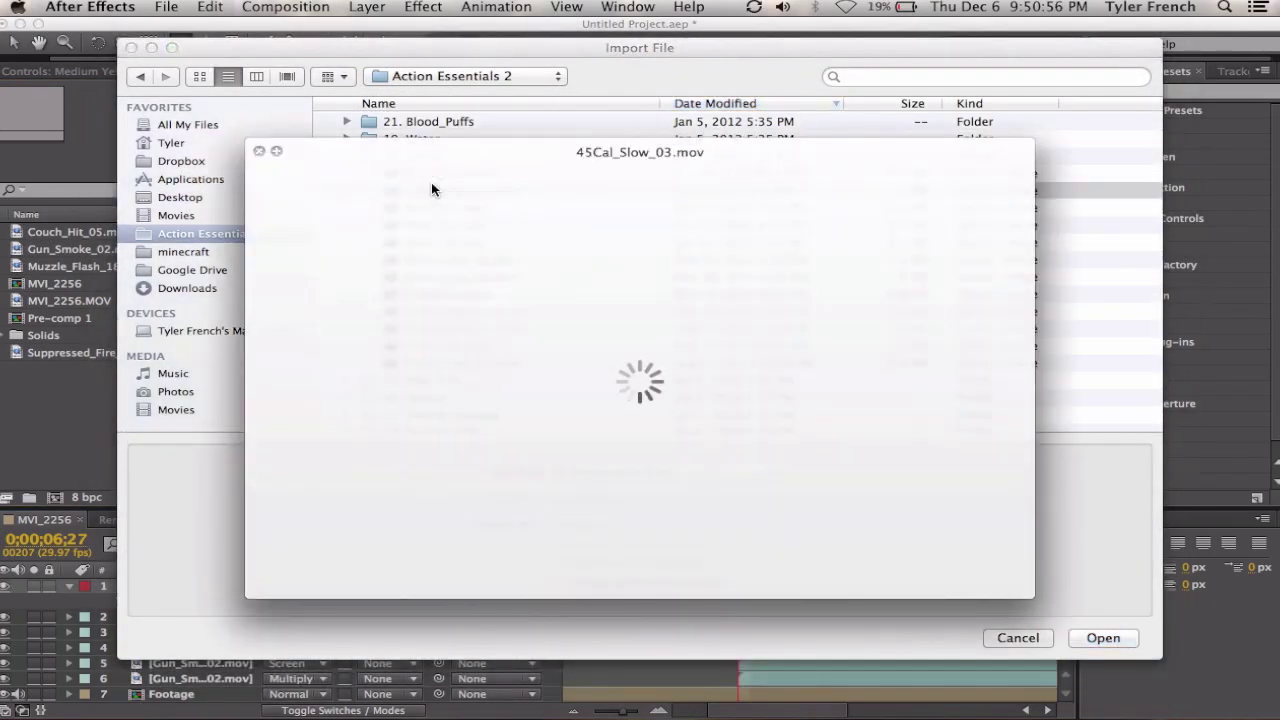
key("space")
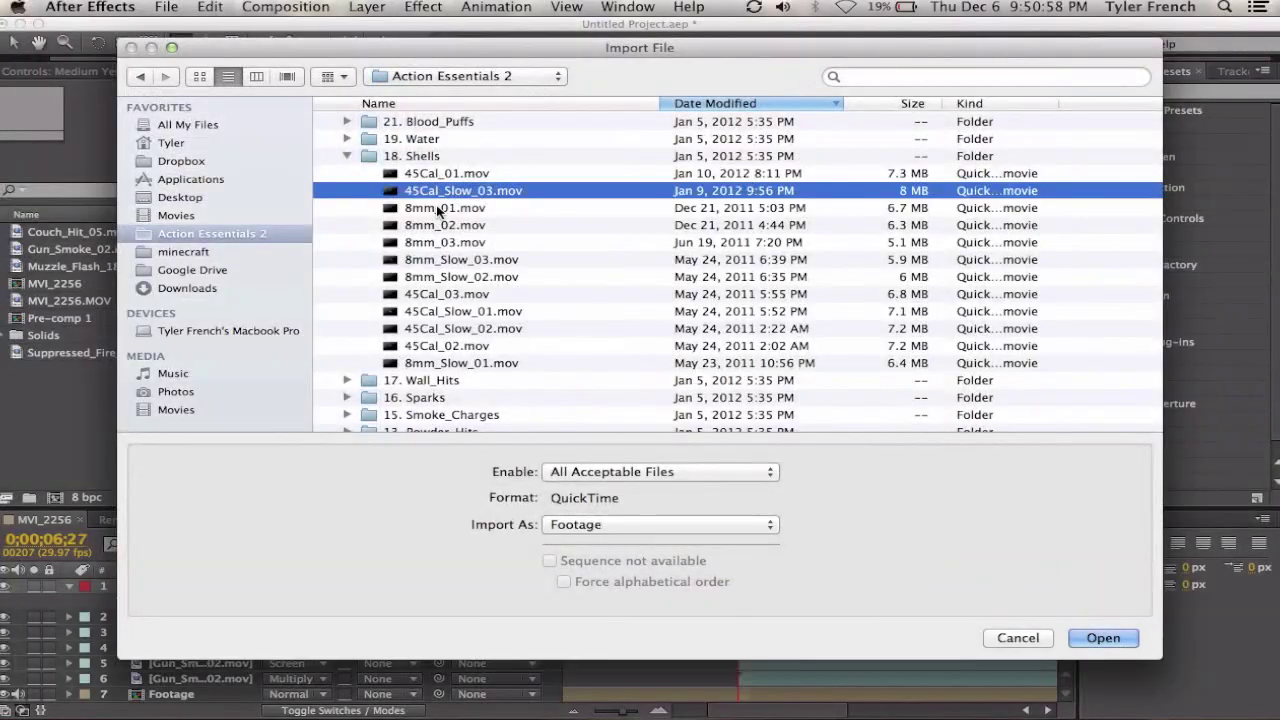
left_click(448, 176)
key("space")
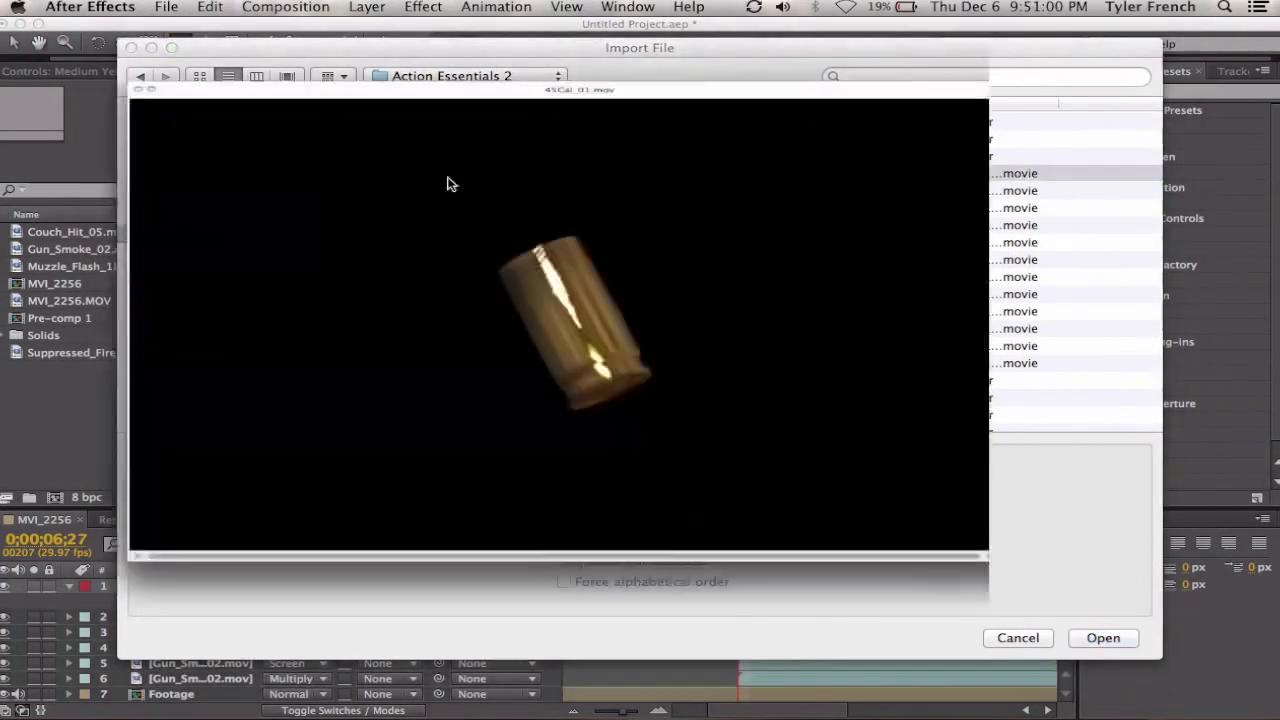
key("space")
key("Return")
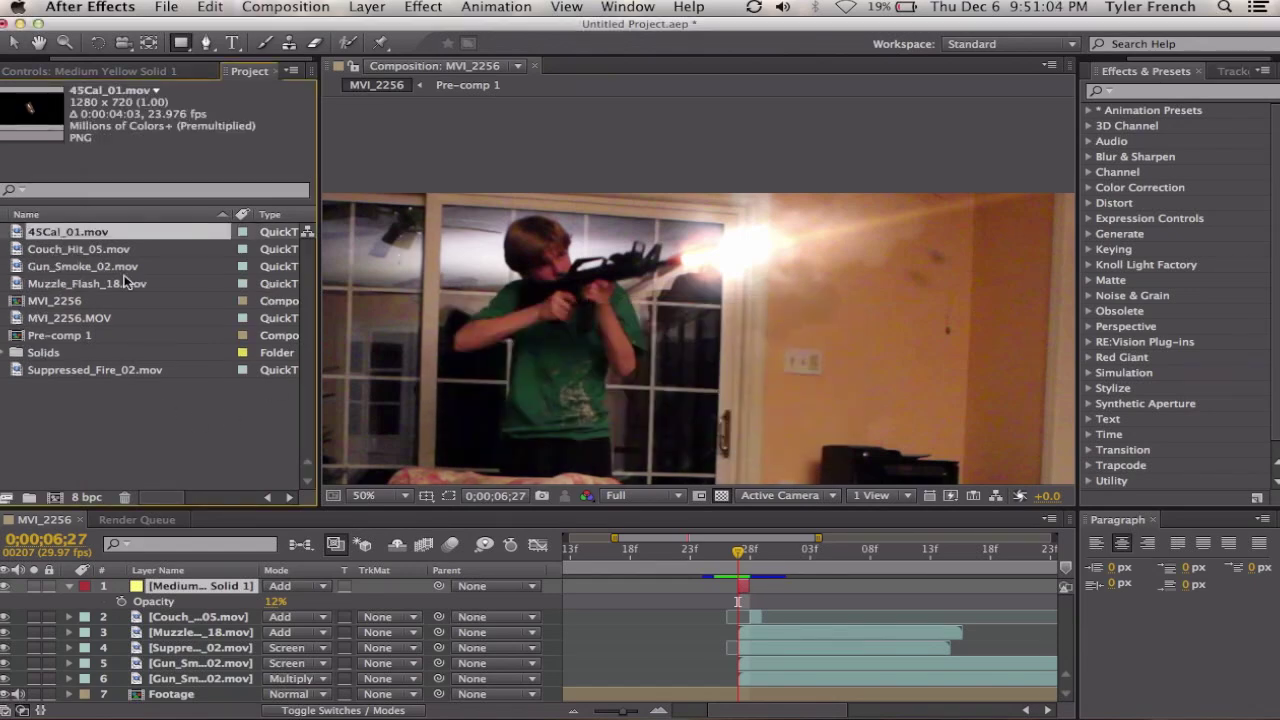
Step: Add 45Cal_01.mov to the MVI_2256 comp, starting just after the flash frame
left_click_drag(67, 231, 739, 586)
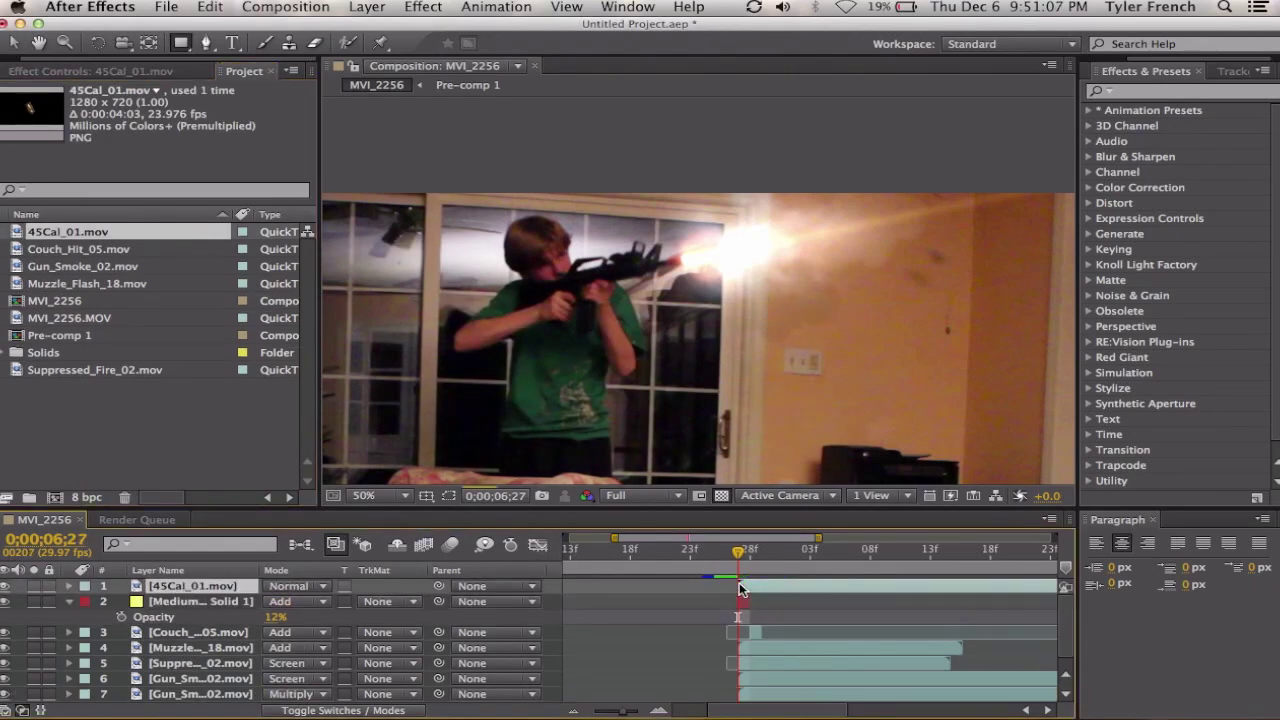
left_click(727, 496)
left_click_drag(822, 584, 781, 586)
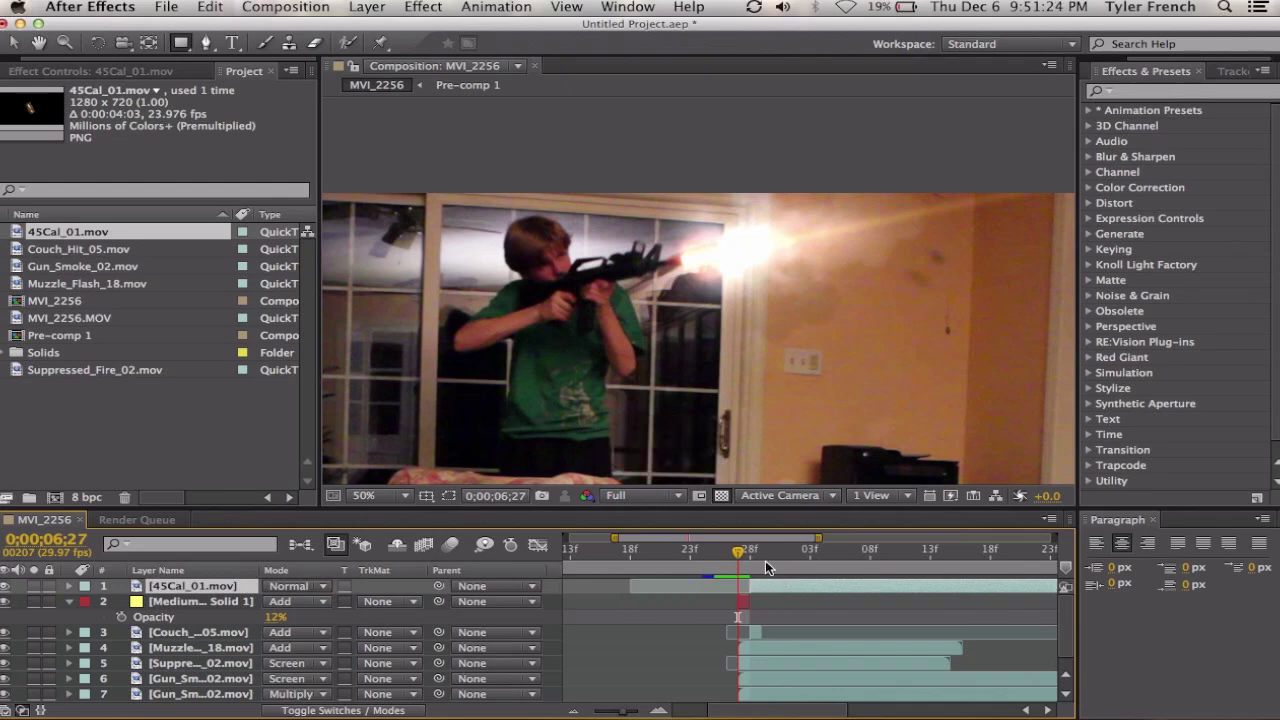
left_click(750, 553)
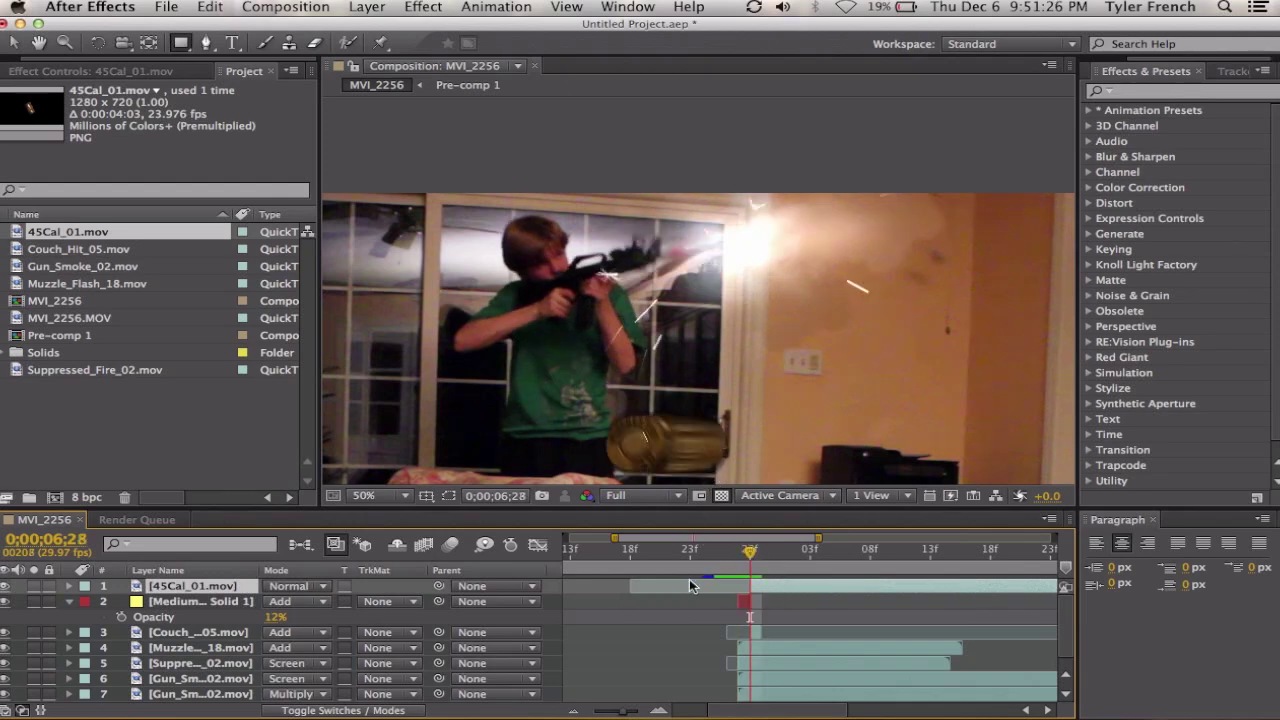
Step: Rotate the shell 180°, move it above the boy's head, and scale it to 15%
key("alt+shift+r")
left_click(296, 602)
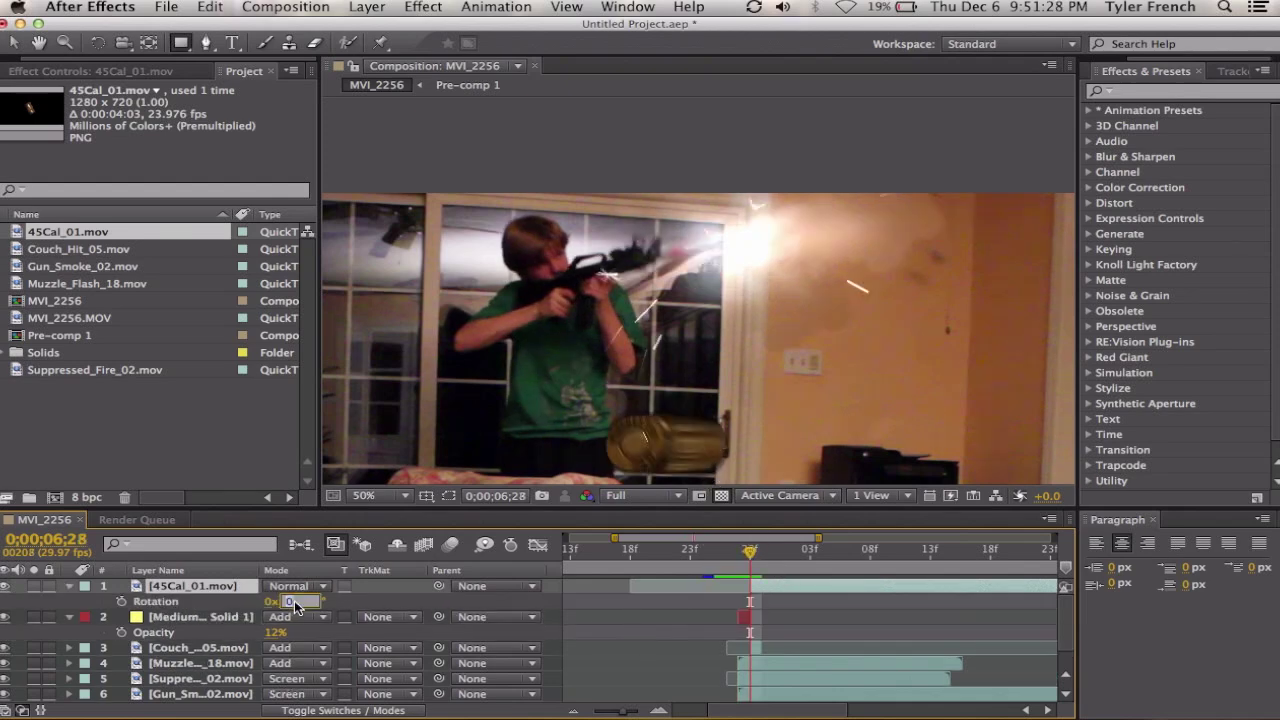
type("180")
left_click(638, 615)
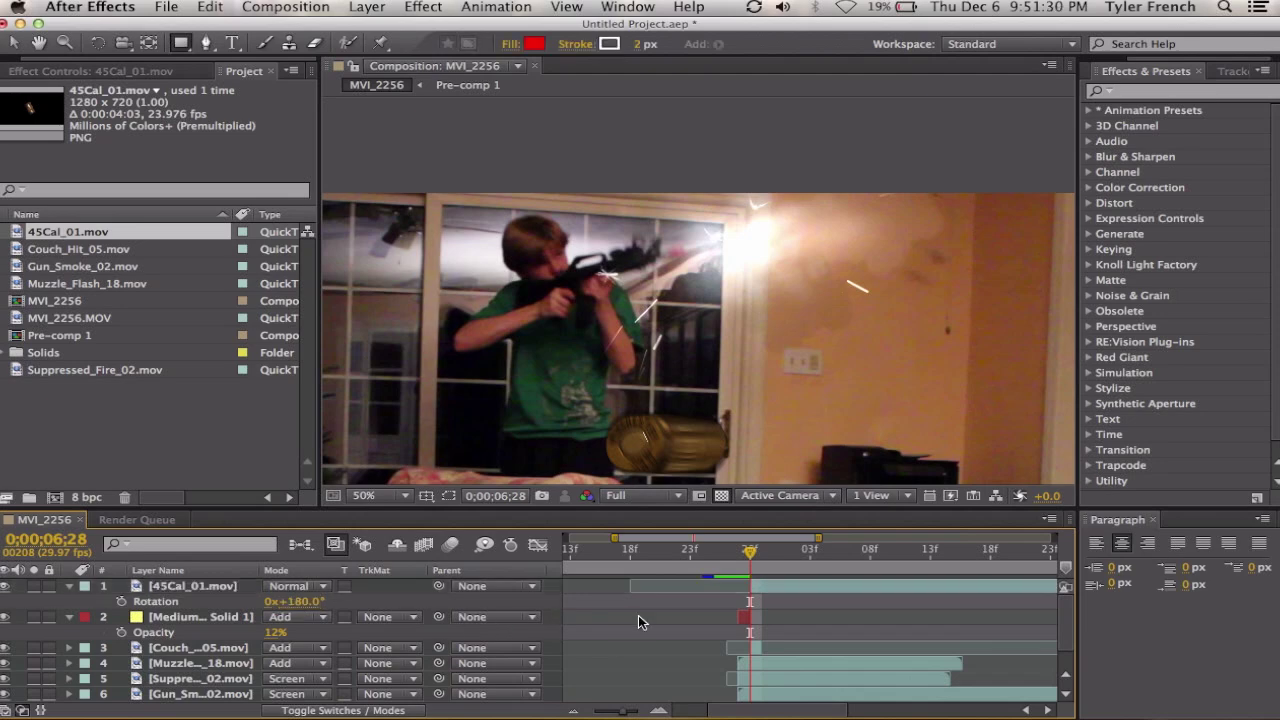
left_click_drag(667, 445, 570, 277)
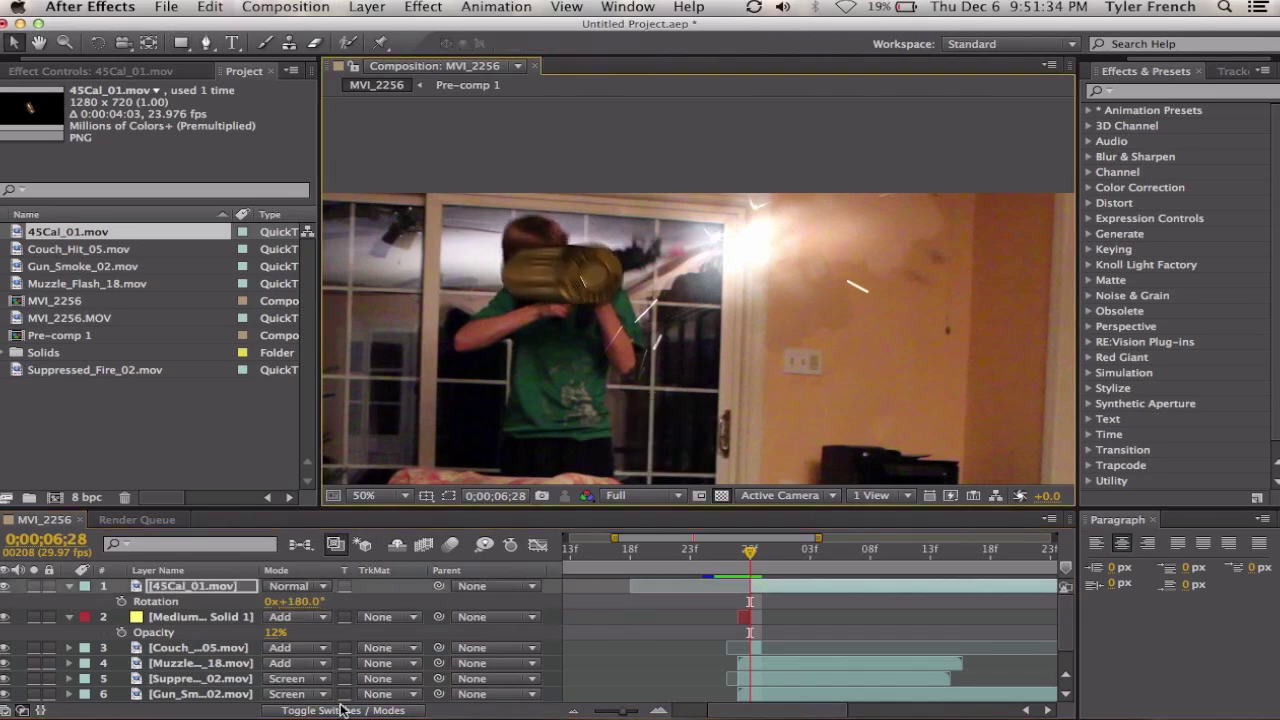
key("s")
left_click(292, 601)
type("4")
key("Return")
left_click_drag(205, 598, 210, 598)
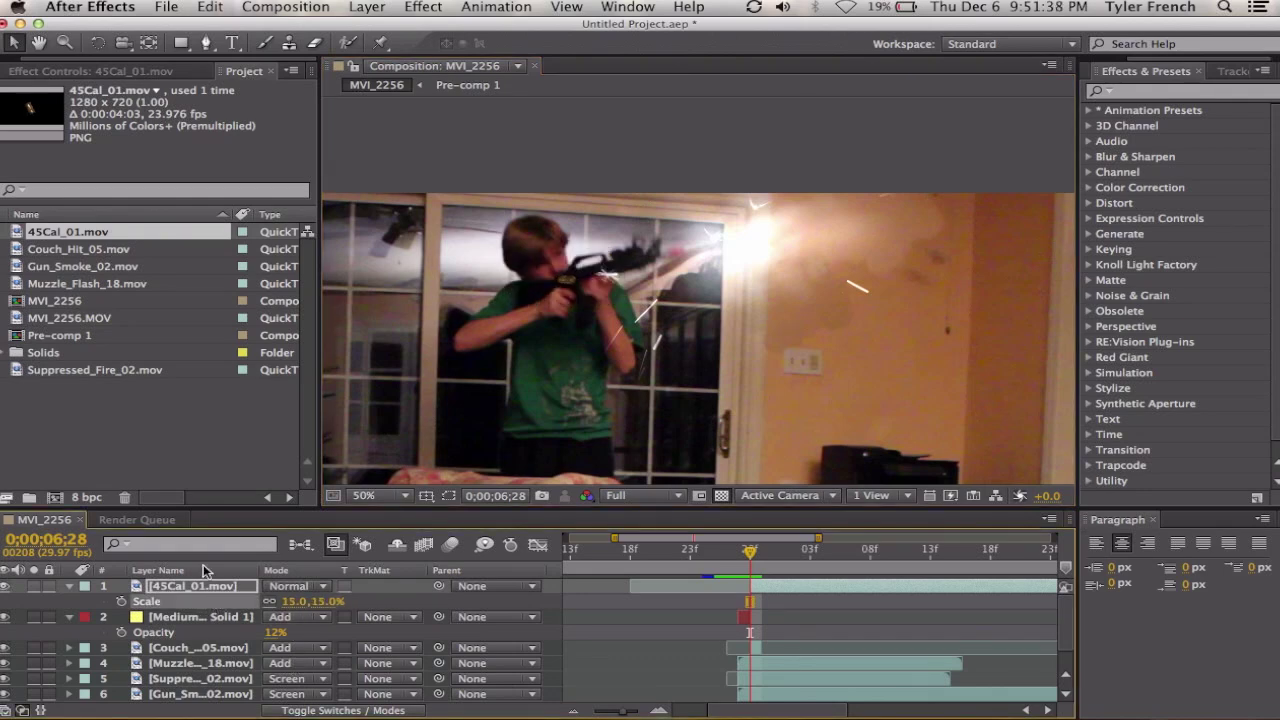
Step: Add a Tint effect to the shell and try red colours for both mappings
left_click(85, 72)
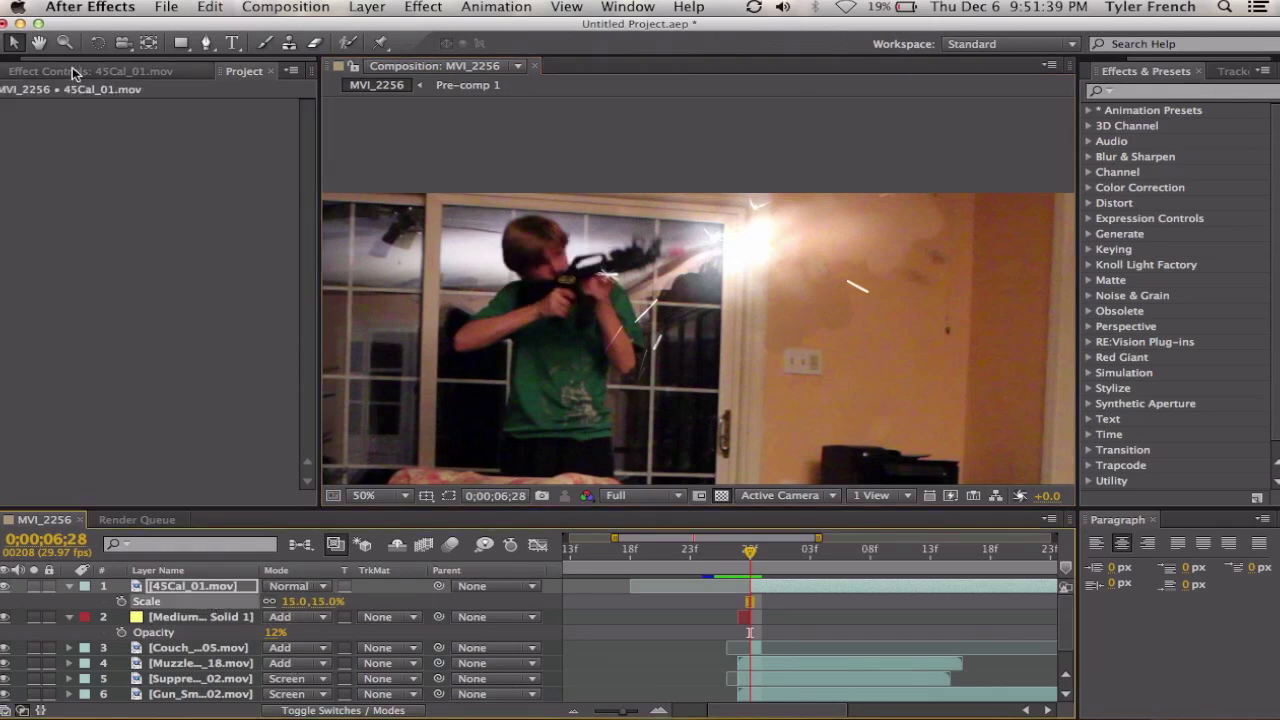
right_click(176, 278)
mouse_move(295, 340)
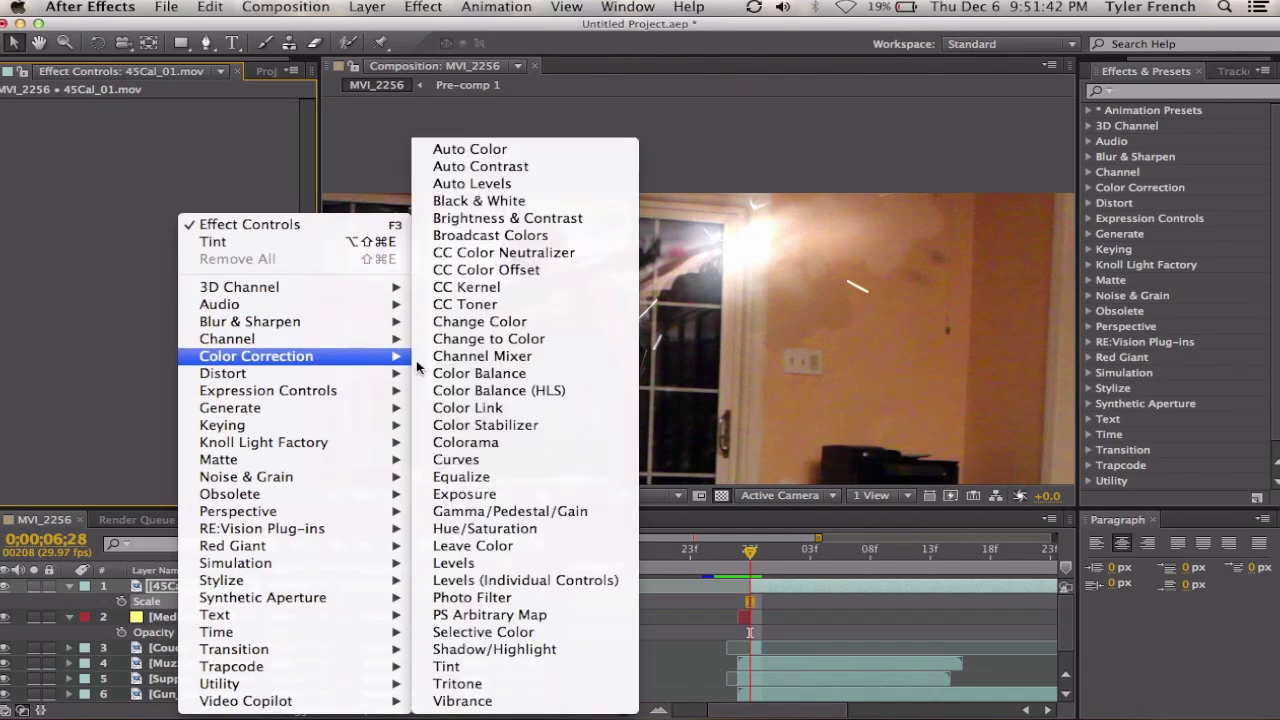
left_click(445, 660)
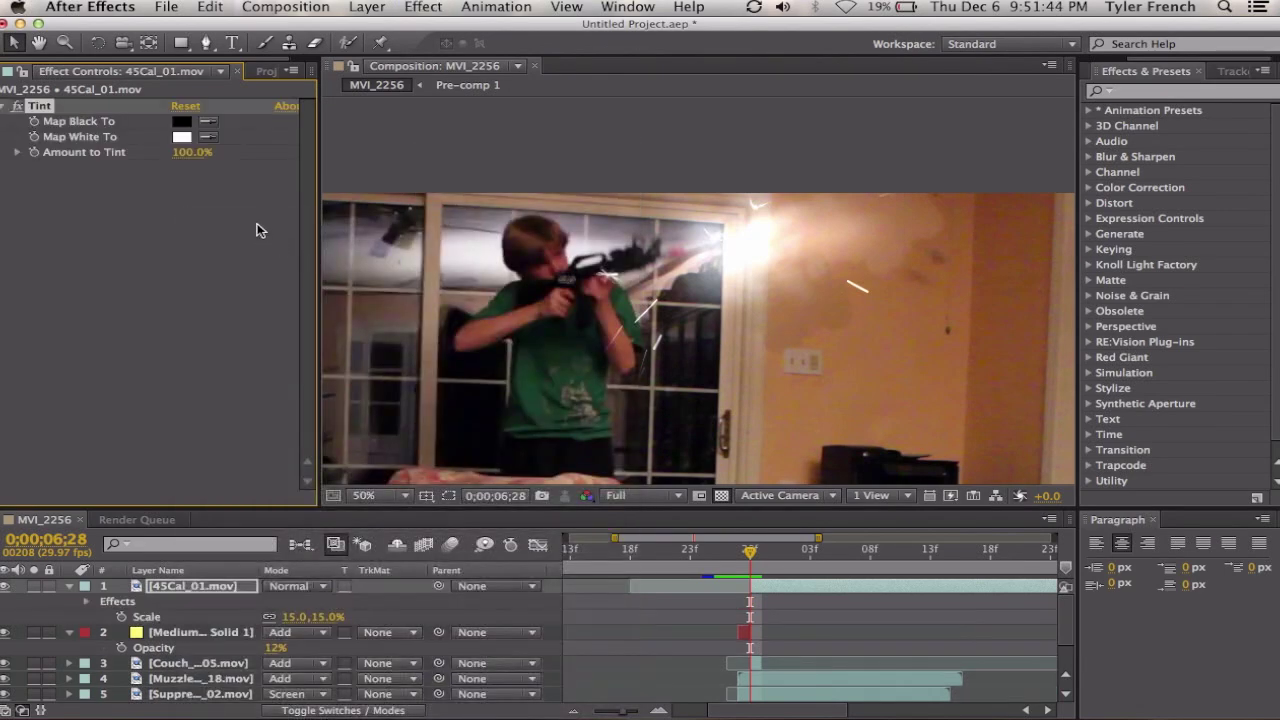
left_click(182, 137)
left_click(362, 398)
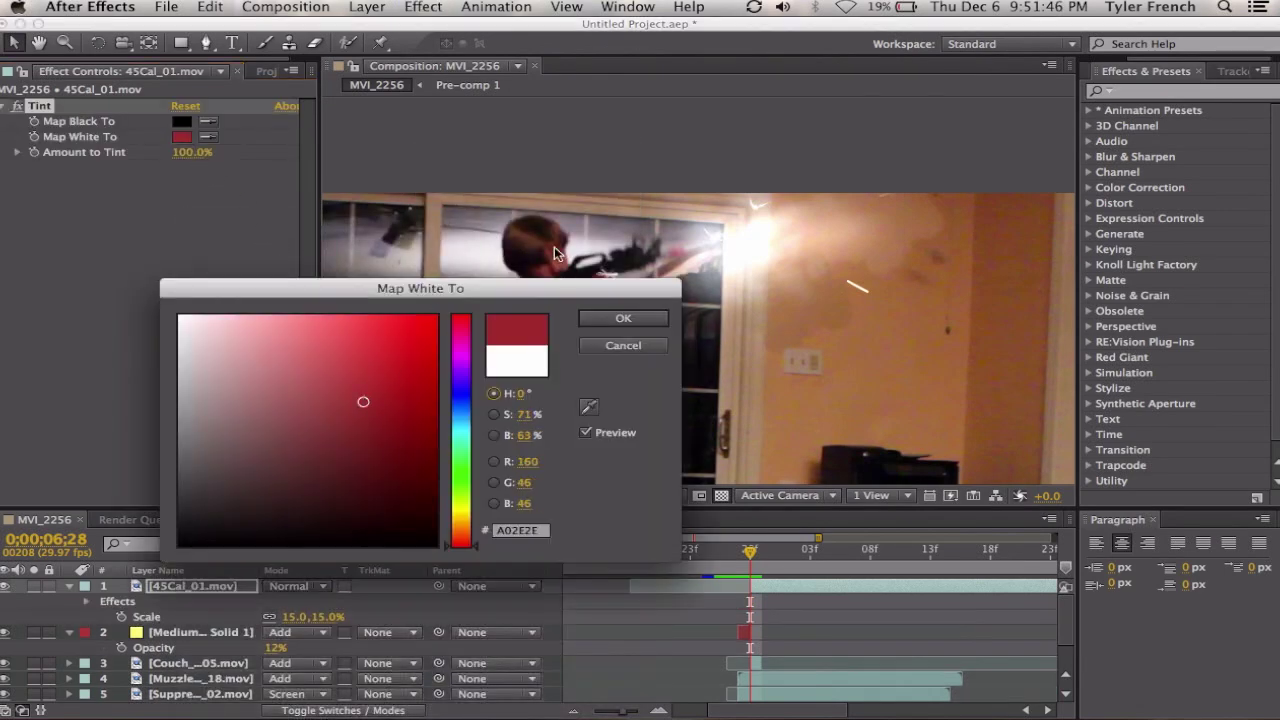
left_click(598, 320)
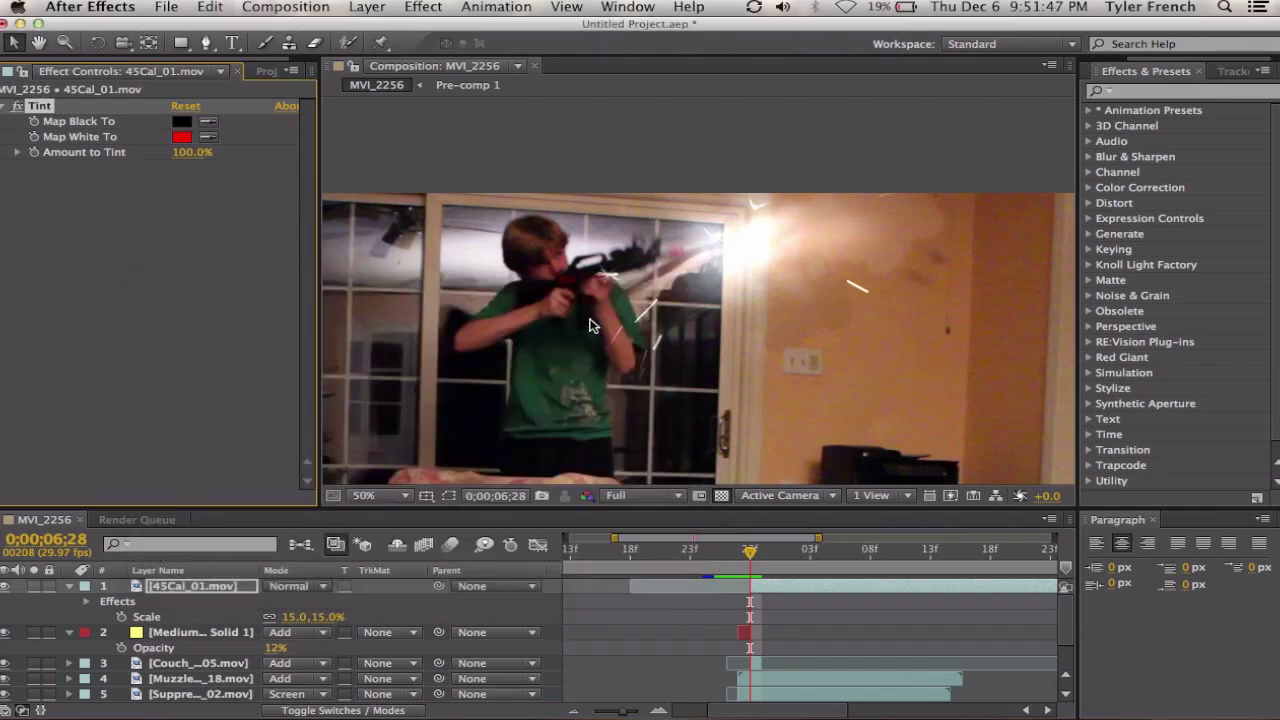
left_click(183, 124)
left_click(437, 314)
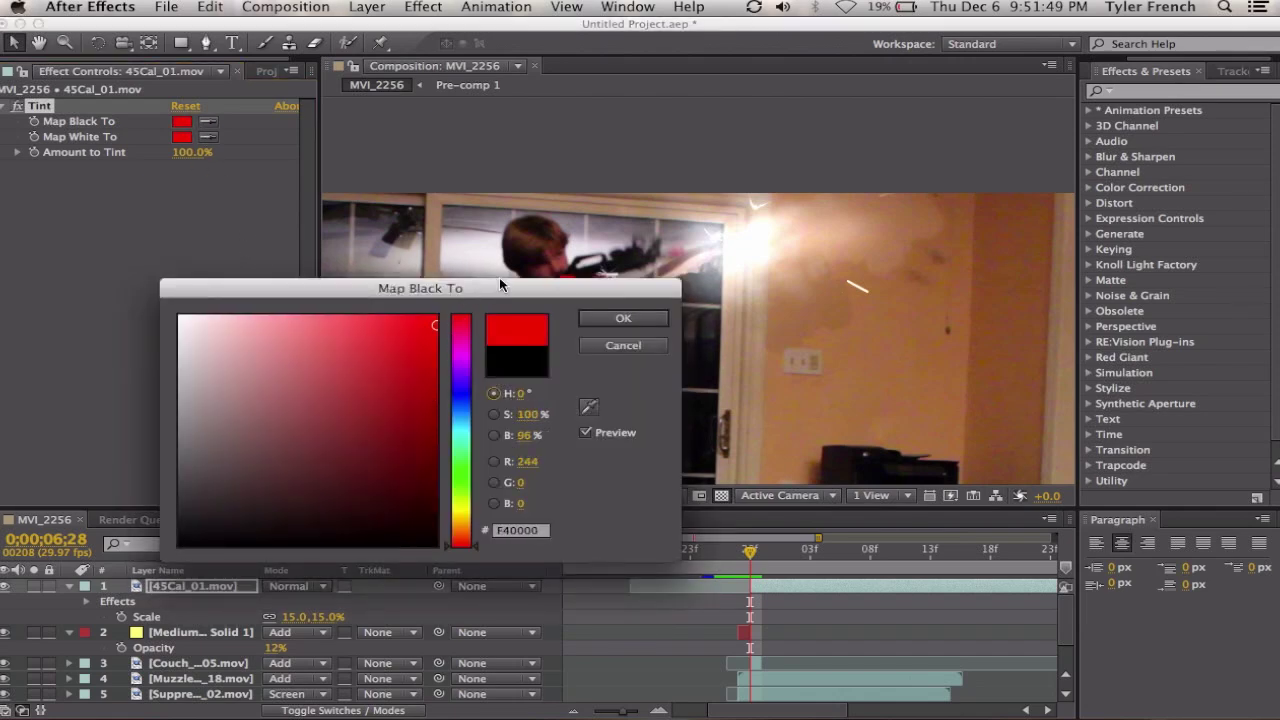
left_click(605, 318)
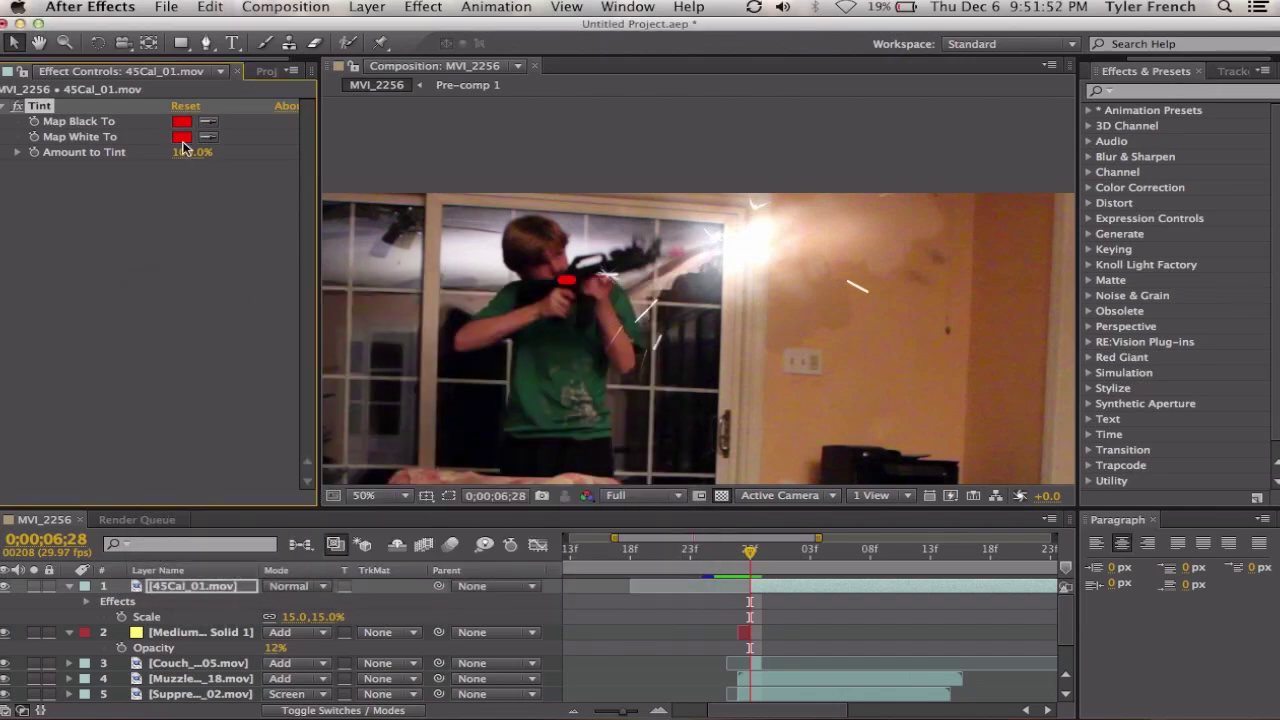
Step: Settle the Tint on white for Map White To and dark red for Map Black To
left_click(182, 139)
left_click(394, 351)
left_click(285, 316)
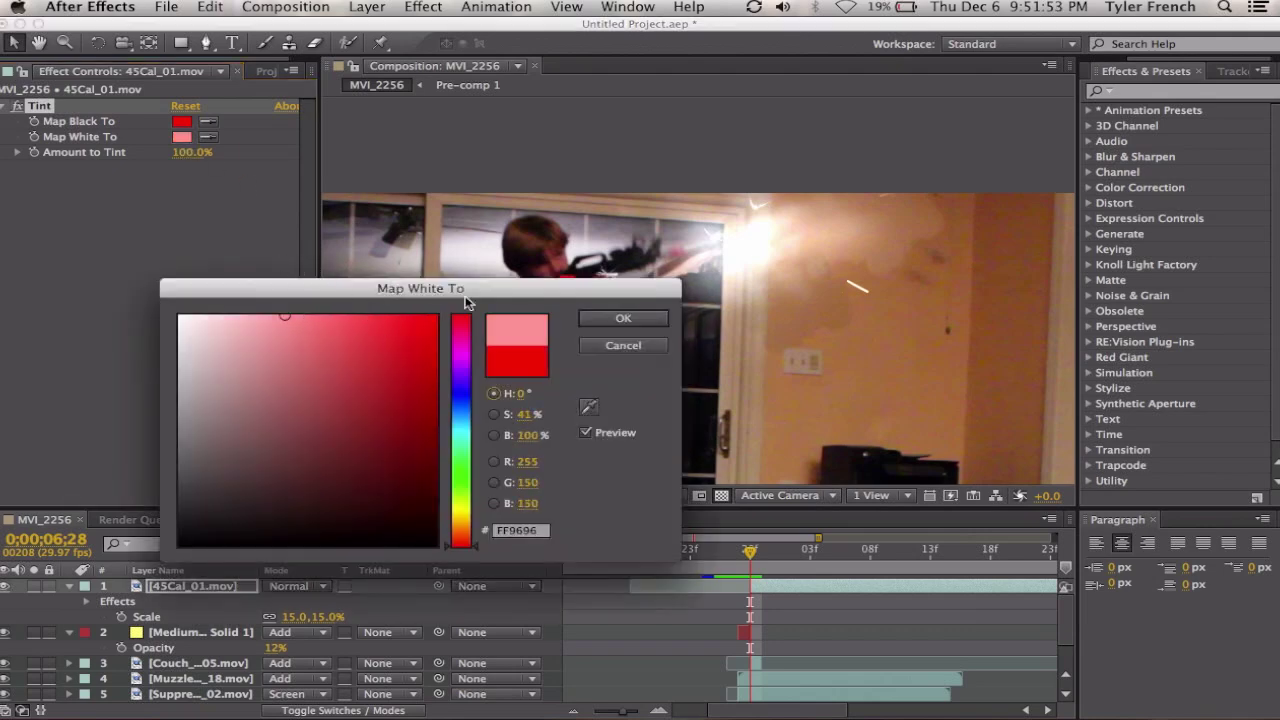
left_click(622, 318)
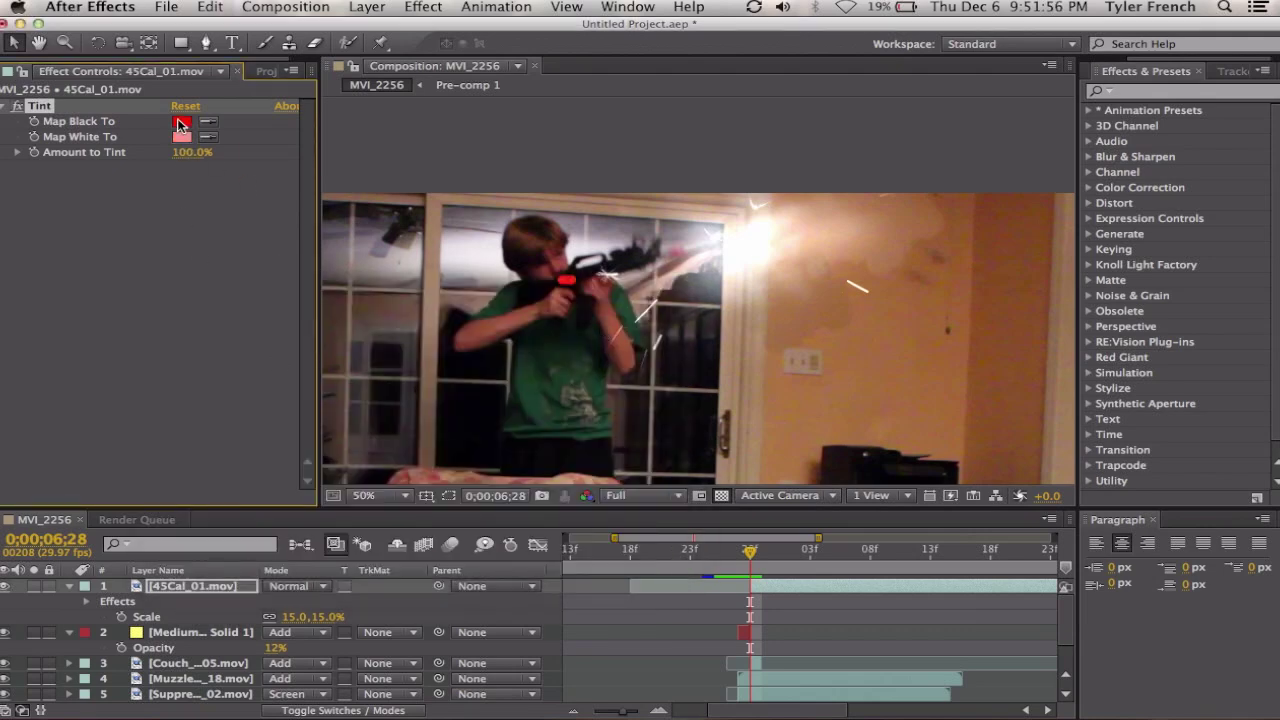
left_click(180, 137)
left_click(180, 315)
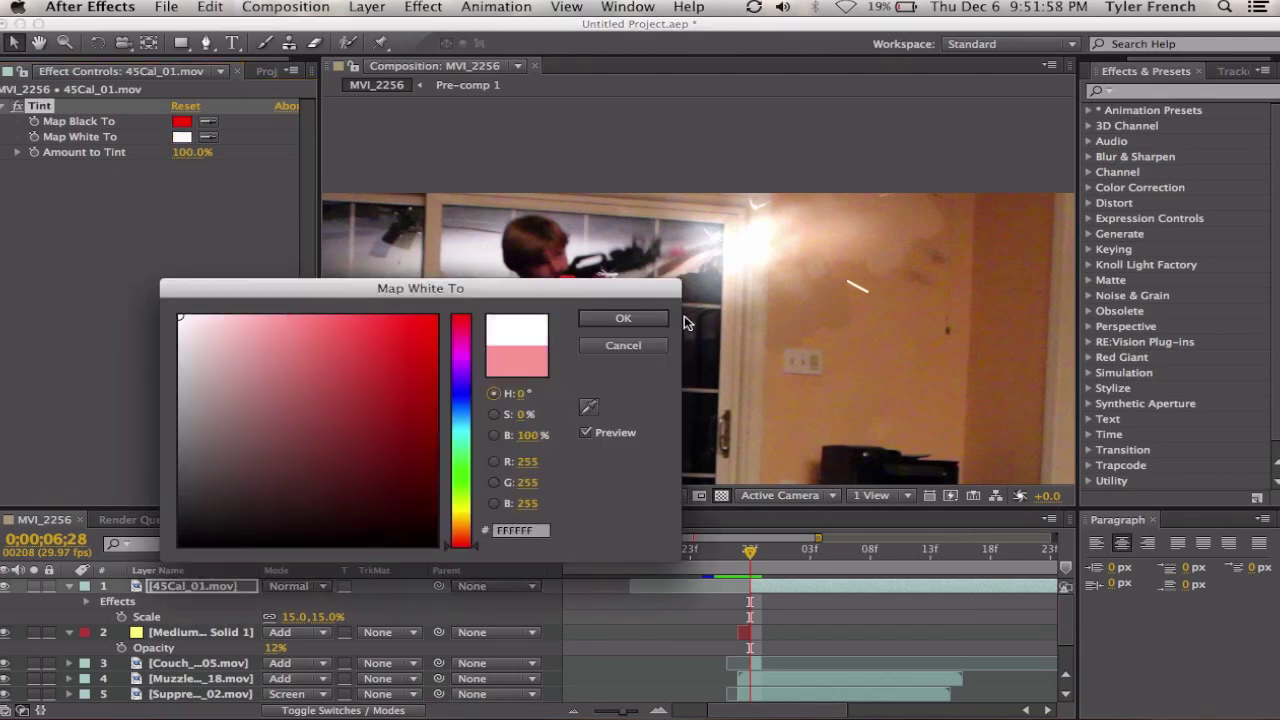
left_click(620, 318)
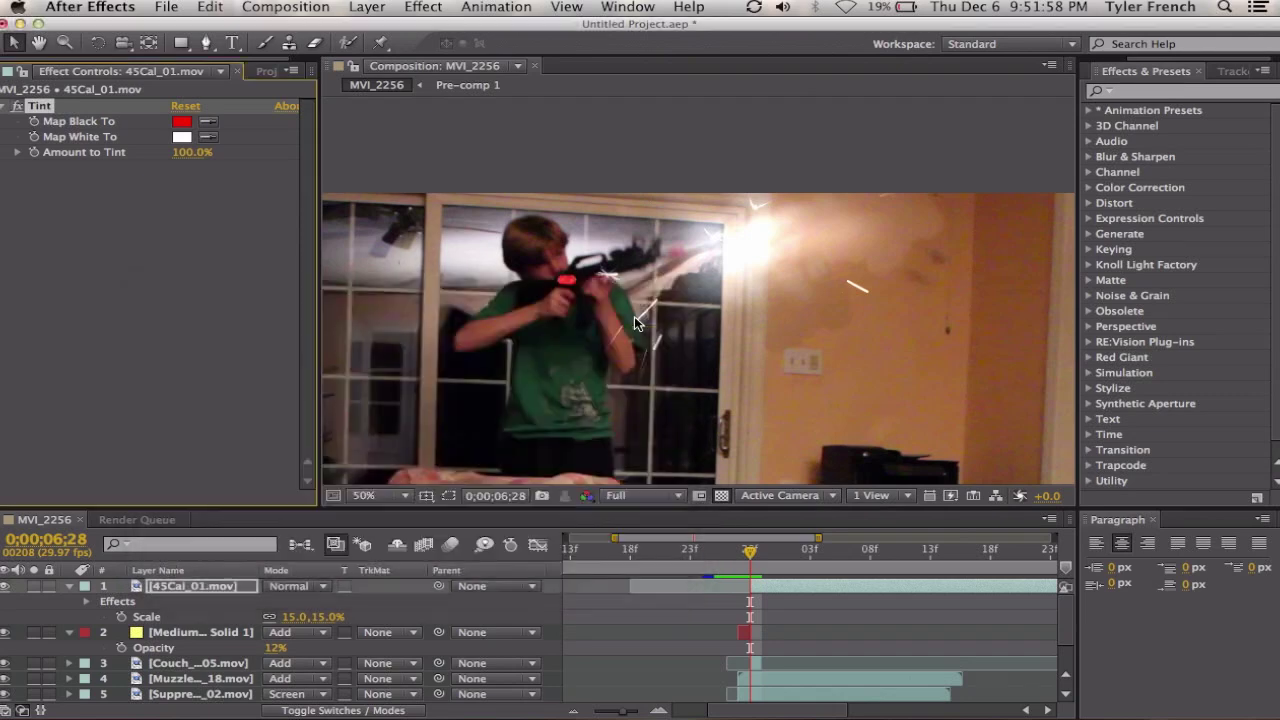
left_click(182, 121)
left_click_drag(400, 423, 520, 403)
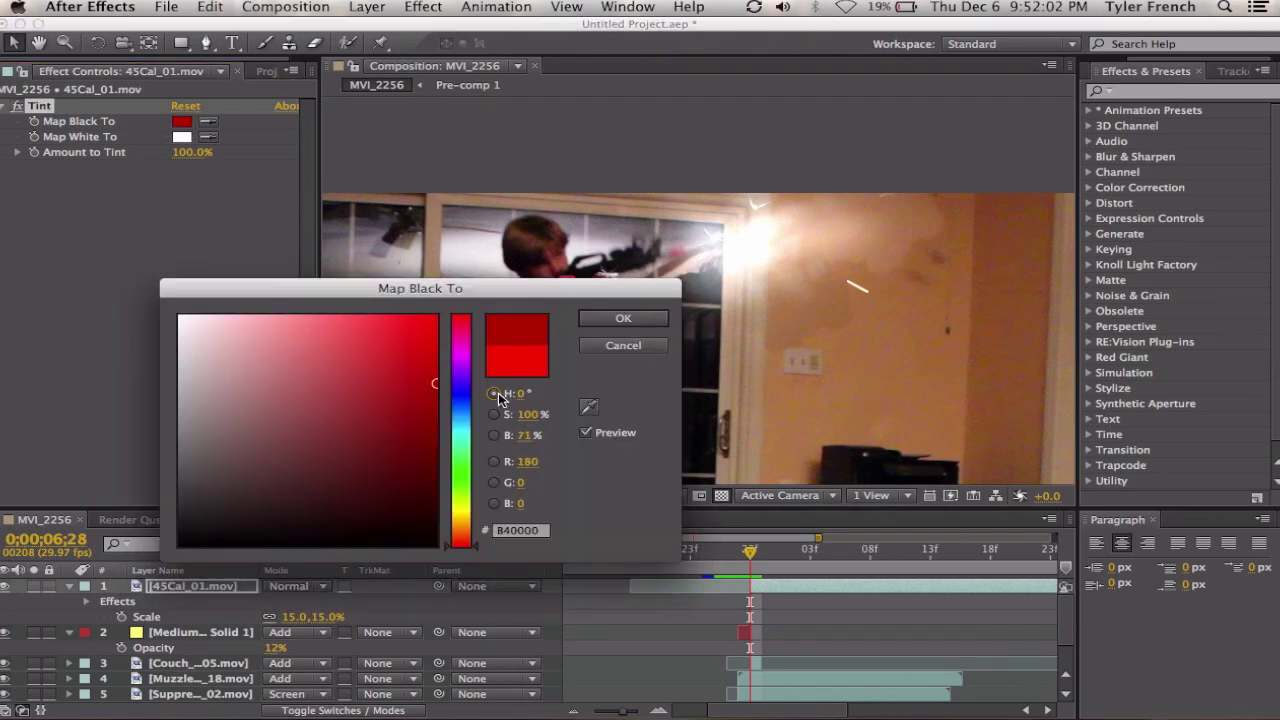
left_click(638, 320)
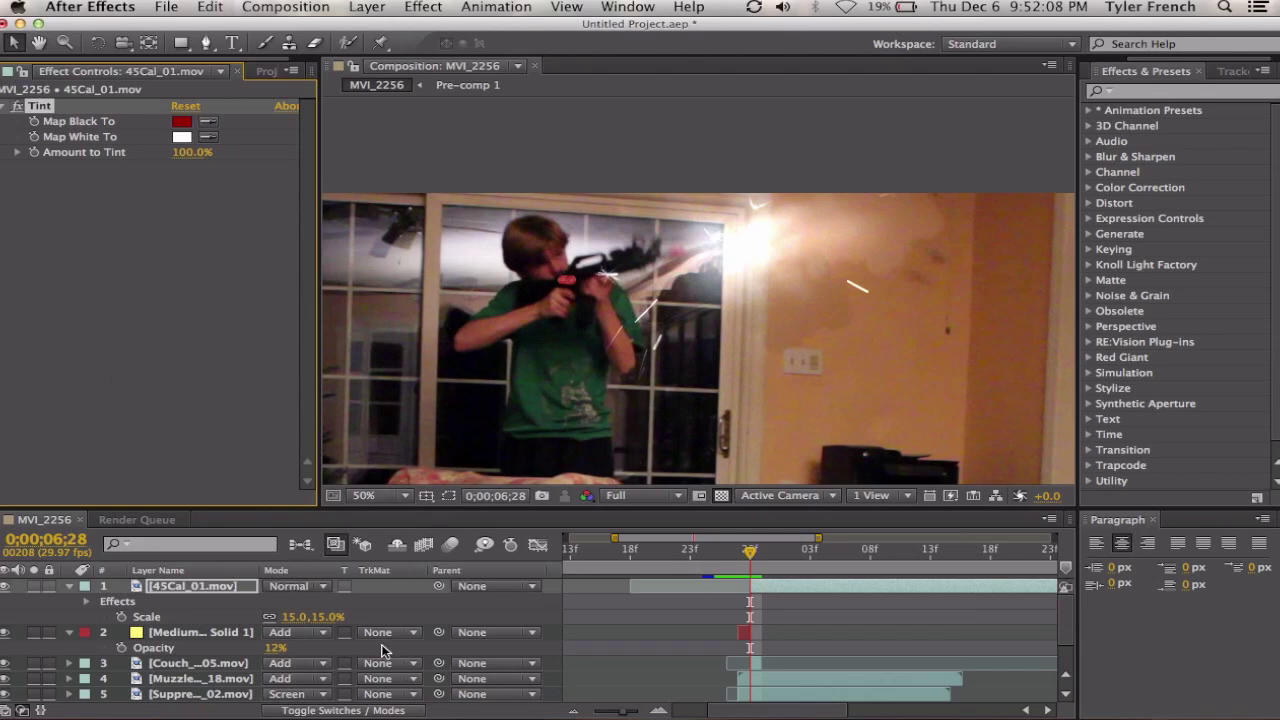
Step: Add Curves to the shell layer and bend the RGB curve into an S shape
right_click(111, 250)
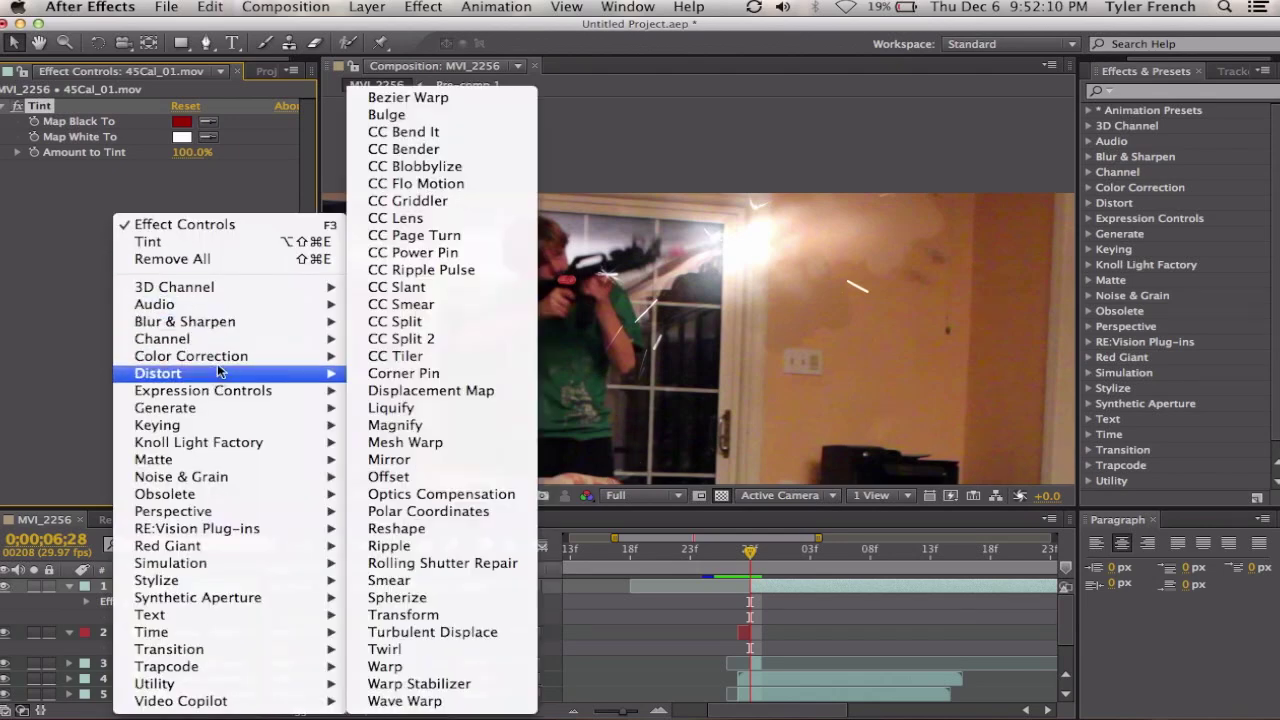
mouse_move(325, 357)
left_click(432, 461)
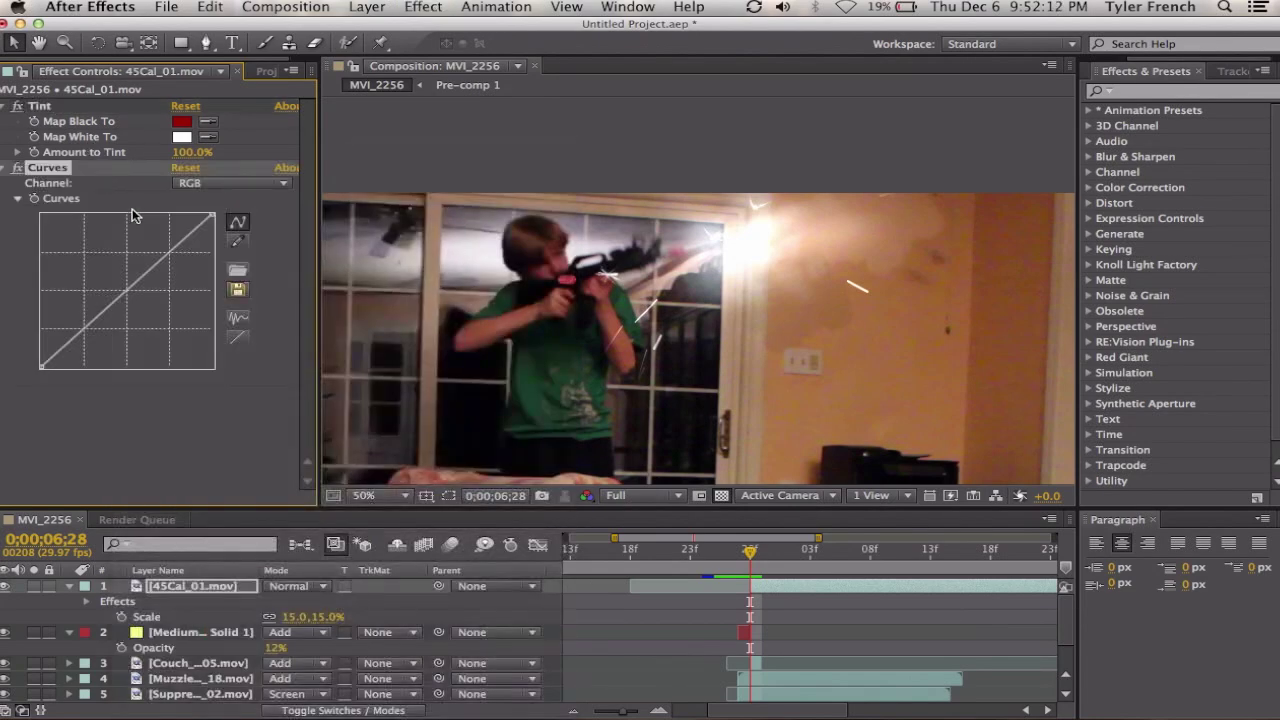
left_click_drag(168, 253, 156, 248)
mouse_move(74, 329)
left_mouse_down()
mouse_move(98, 335)
mouse_move(93, 321)
left_mouse_up()
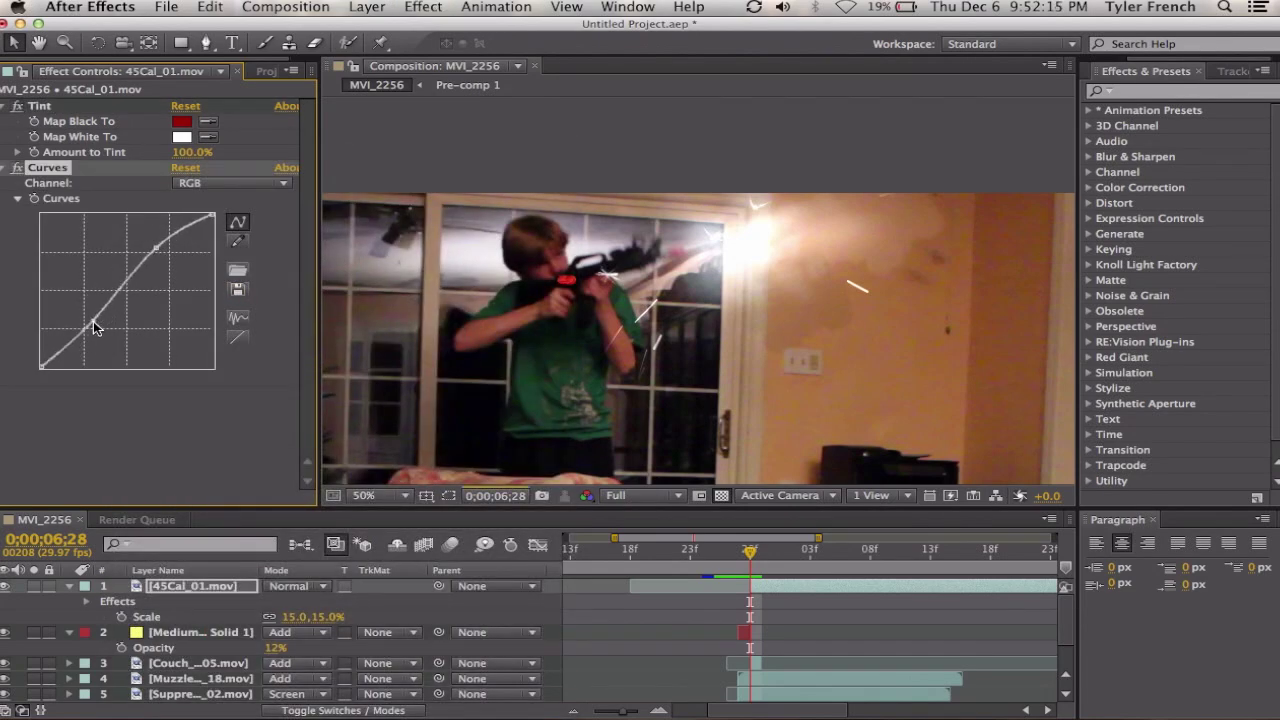
Step: Pull the Red channel curve downward
left_click(197, 182)
left_click(205, 218)
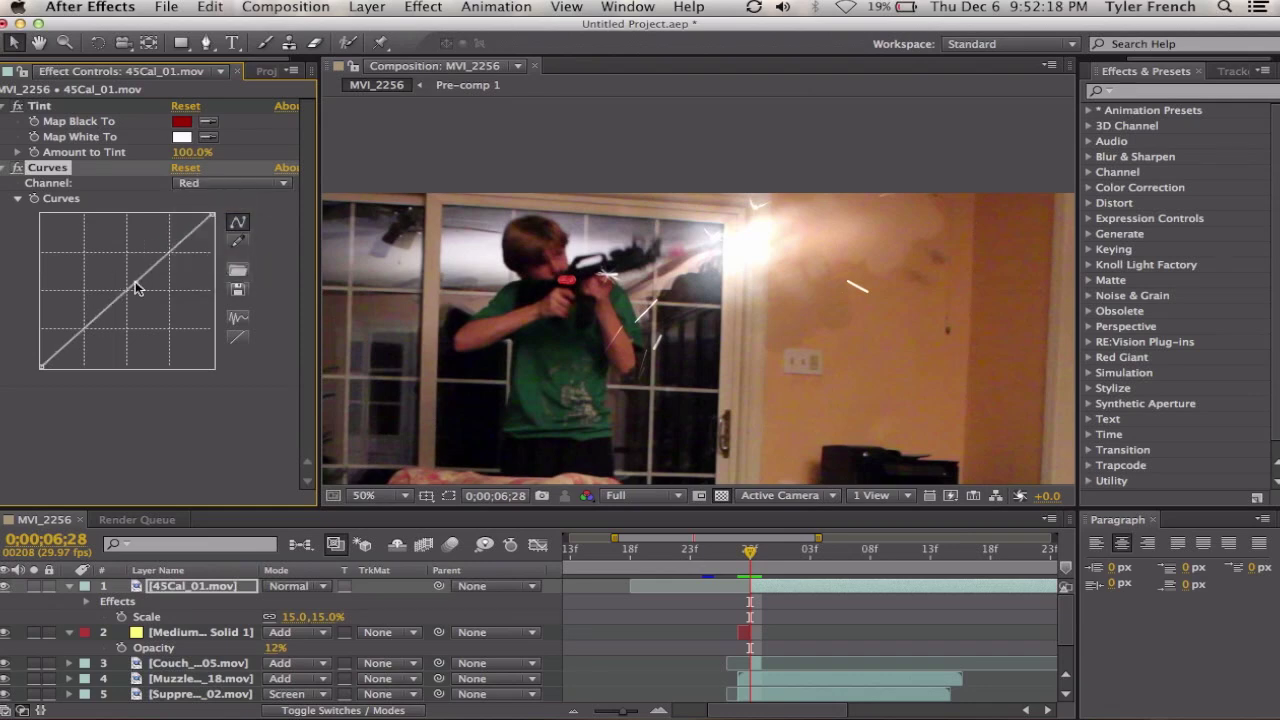
left_click_drag(137, 288, 147, 306)
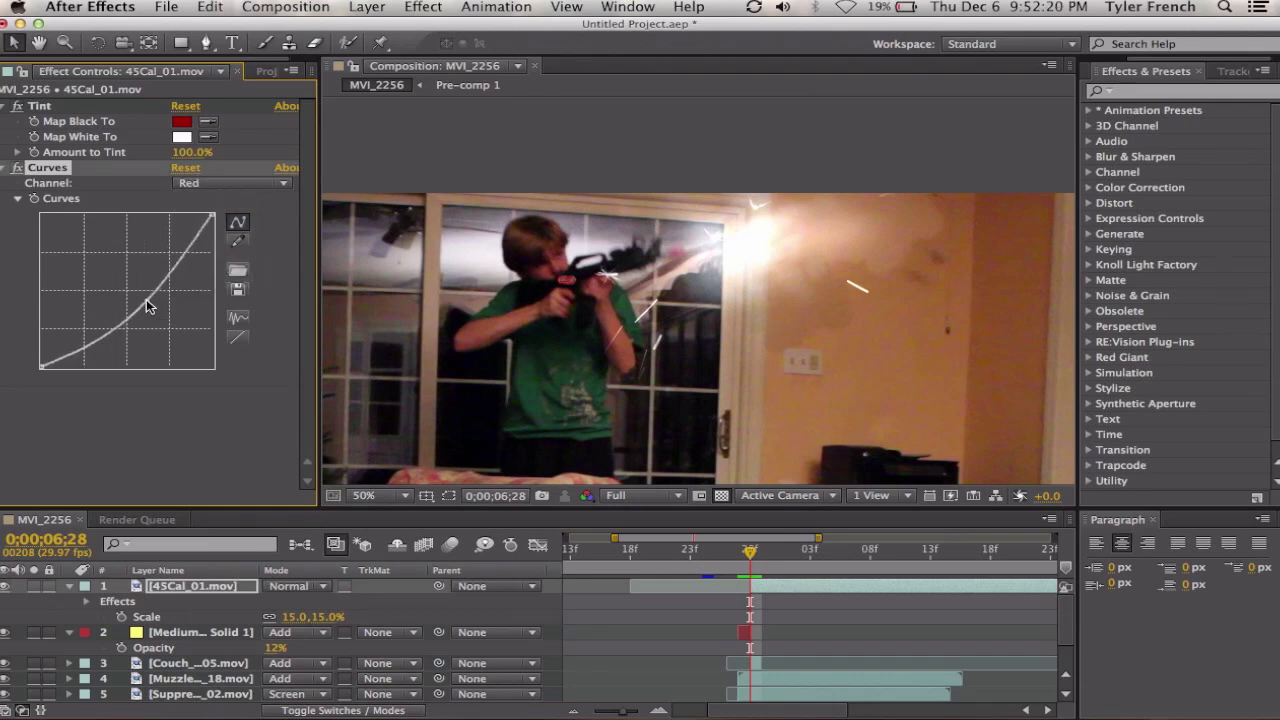
left_click(671, 653)
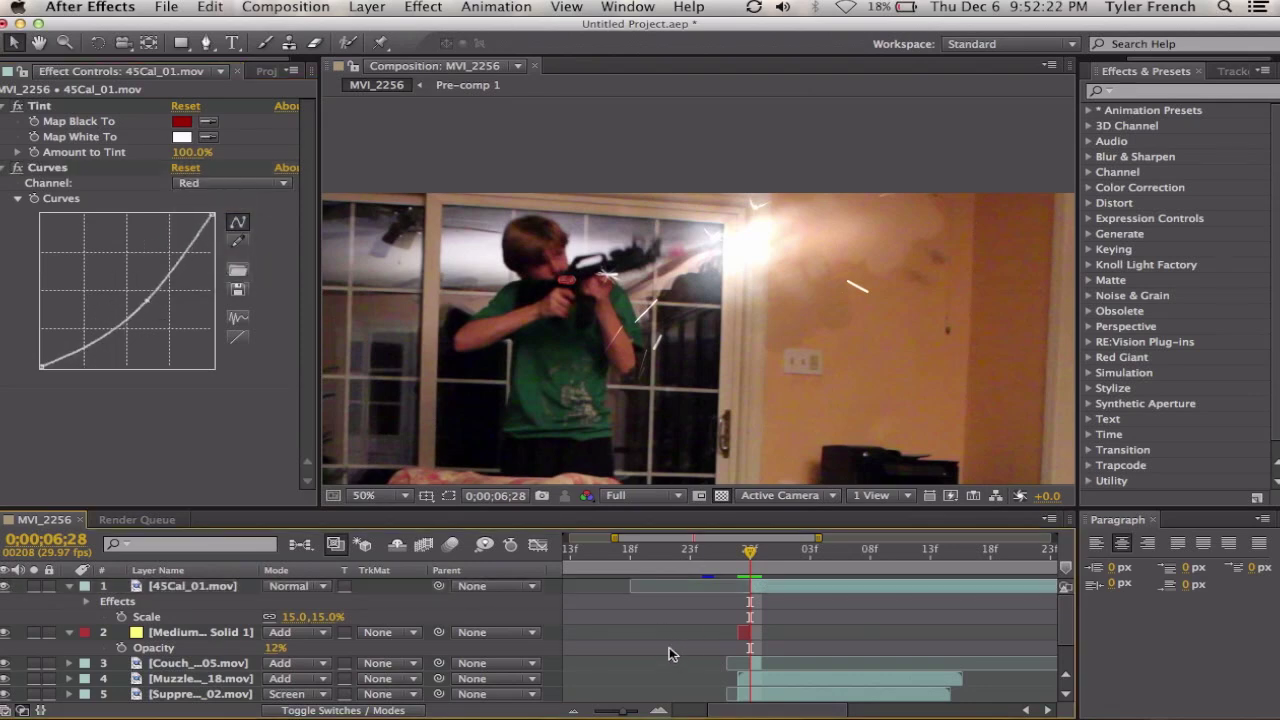
left_click(777, 585)
Step: Keyframe the shell casing's Position from 776,194 at 6;28 to 586,594 a few frames later
key("p")
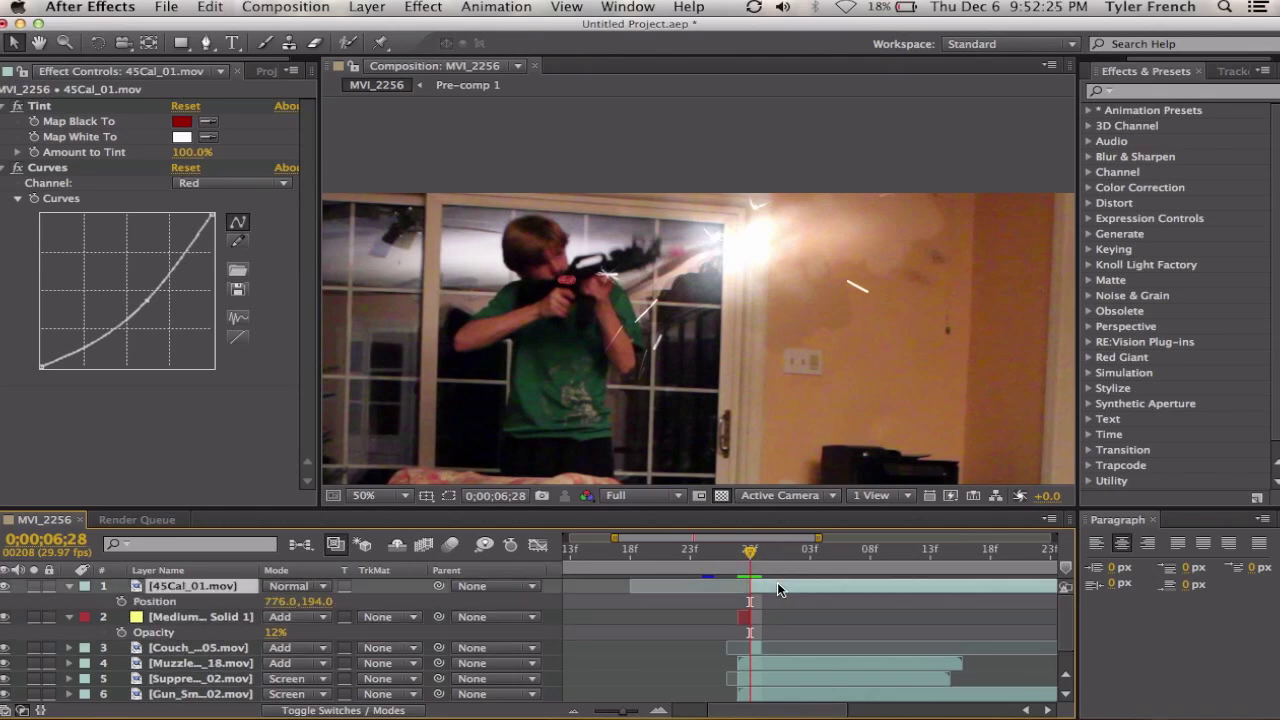
left_click(123, 602)
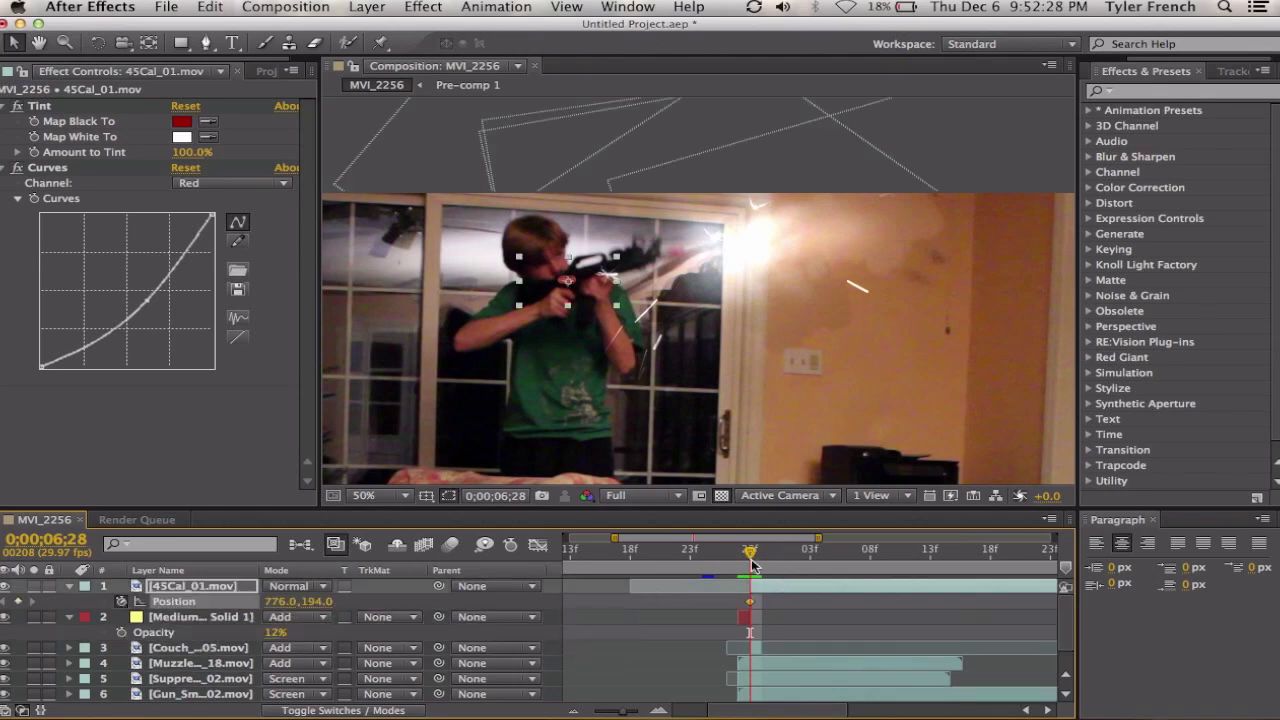
left_click_drag(752, 565, 810, 553)
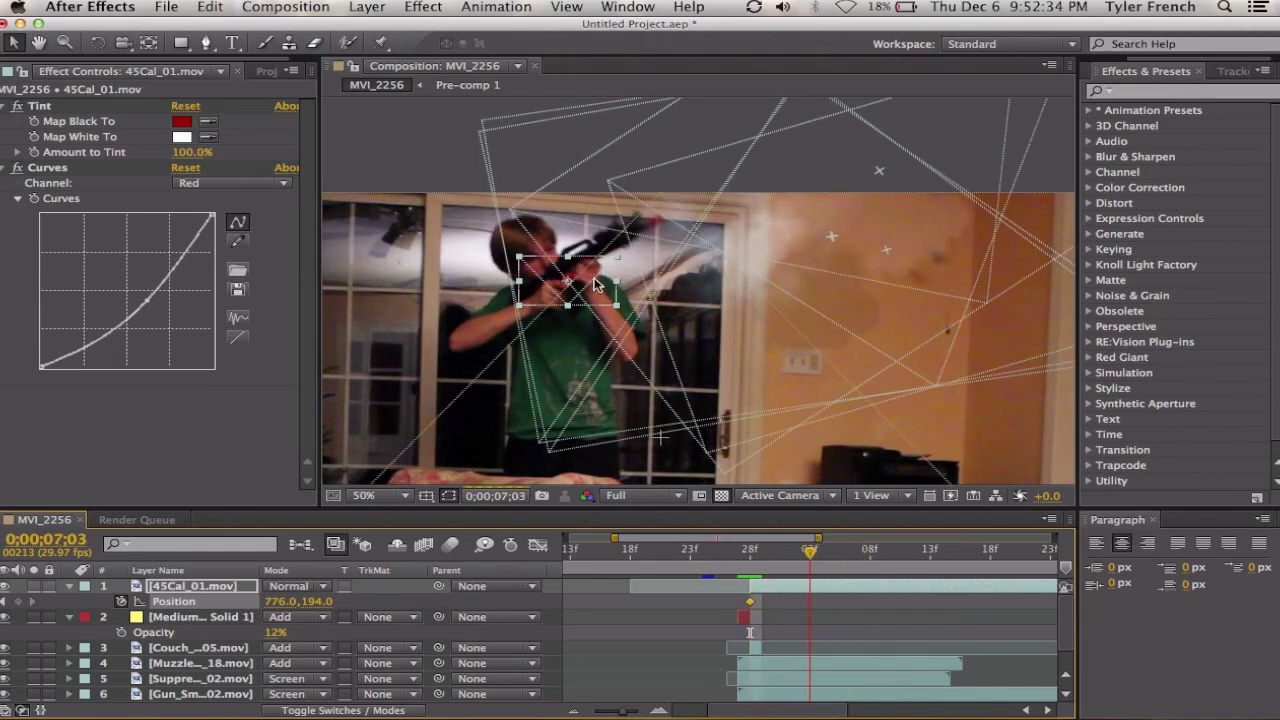
left_click_drag(598, 287, 502, 266)
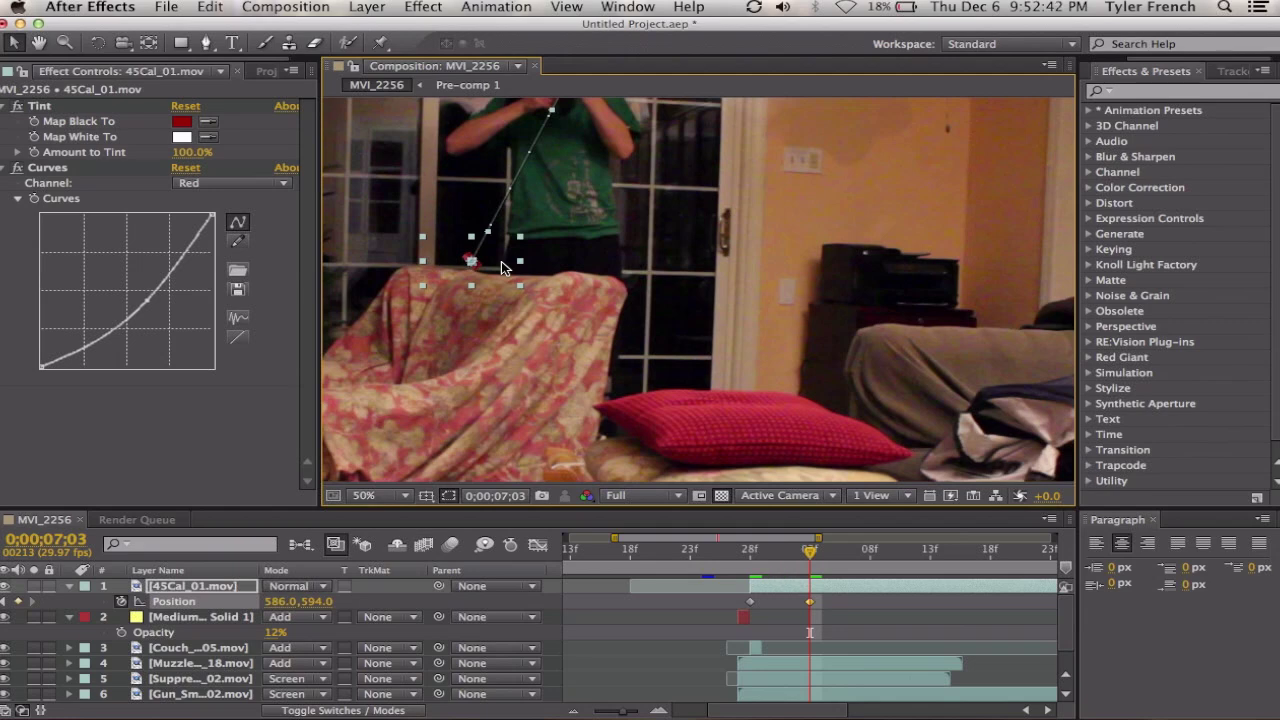
scroll(521, 404, "down", 2)
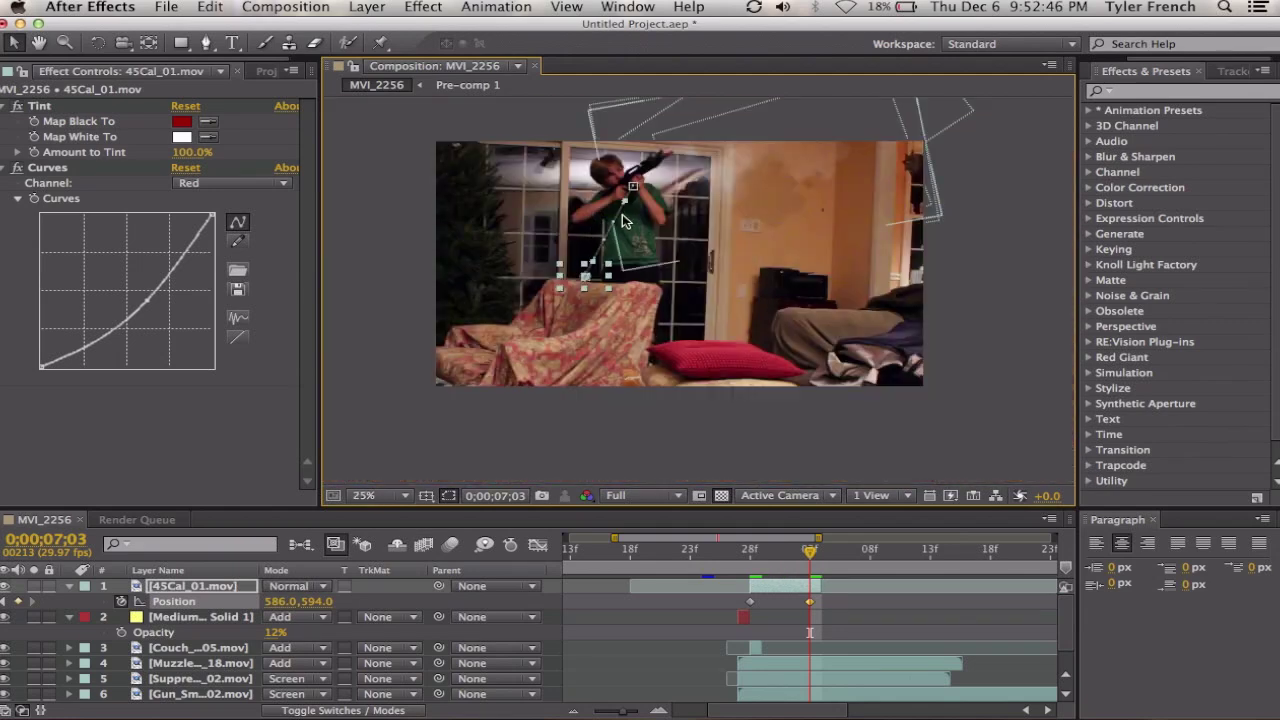
scroll(624, 213, "up", 4)
Step: Drag the motion path's bezier handle to curve the casing's flight into an arc
left_click_drag(624, 220, 900, 484)
key("v")
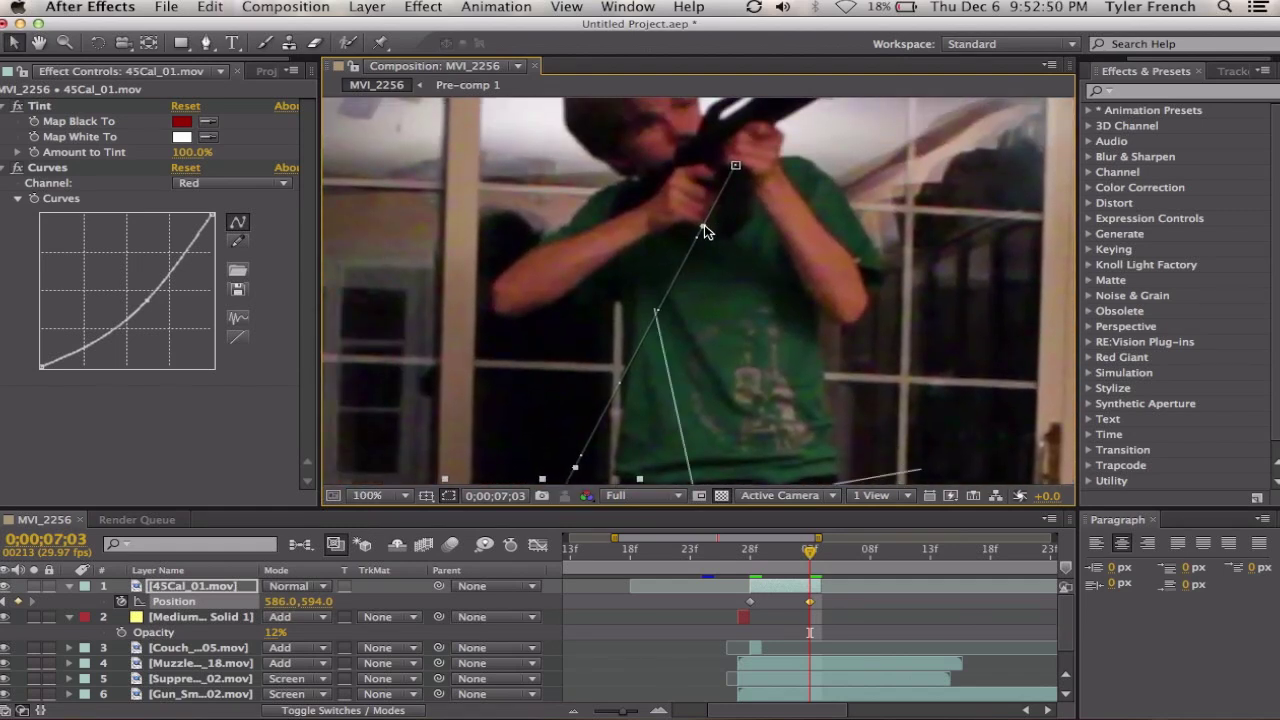
left_click_drag(703, 231, 597, 203)
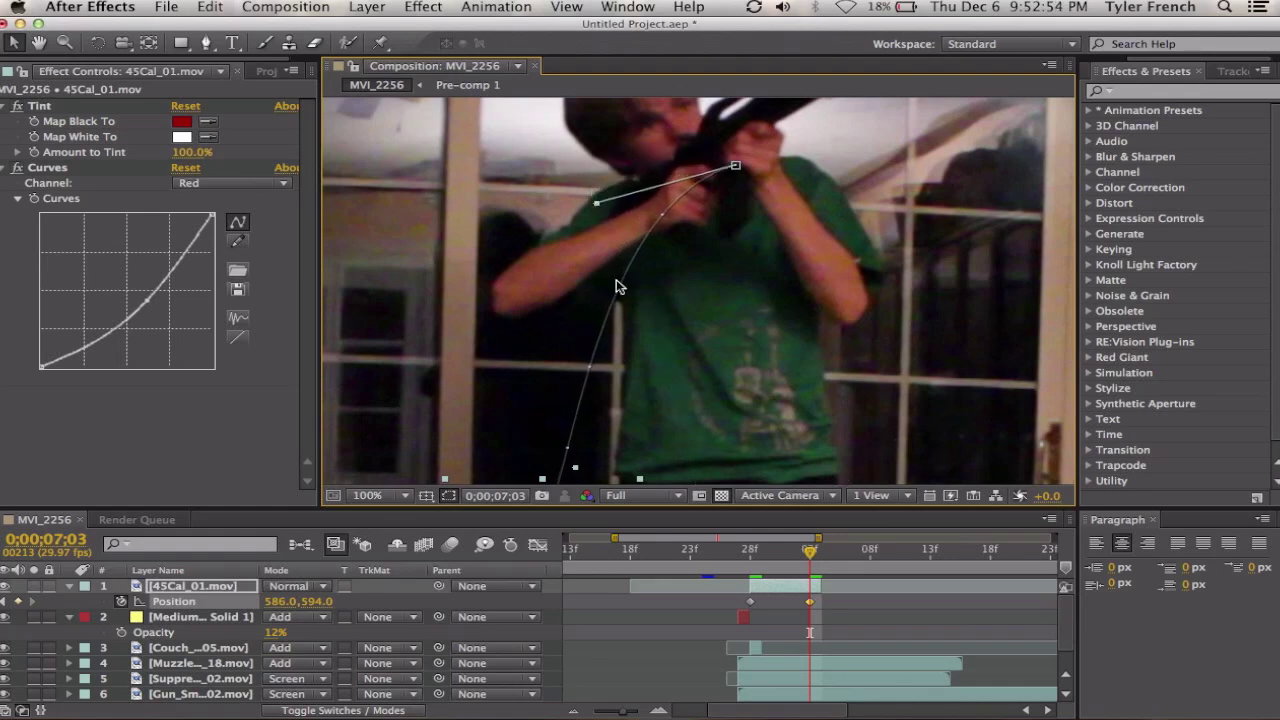
Step: Preview the shell ejection from just before the shot and scrub through its frames
left_click_drag(810, 552, 740, 565)
key("space")
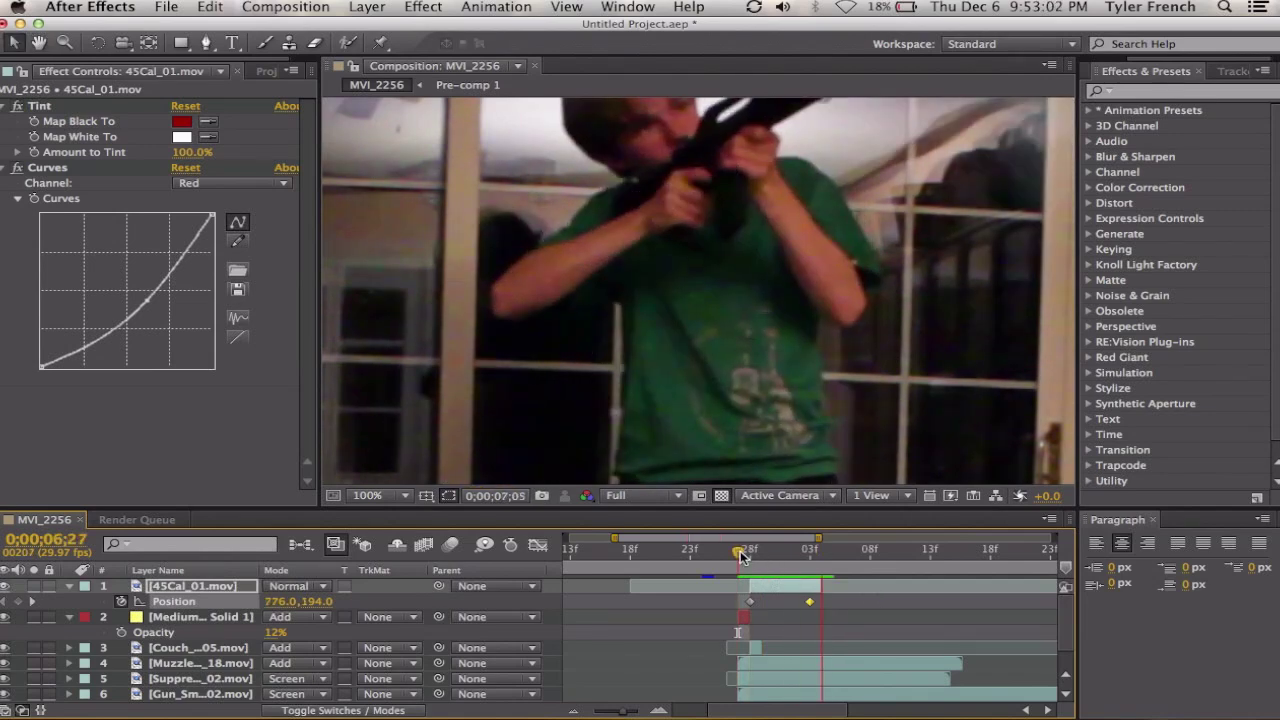
key("space")
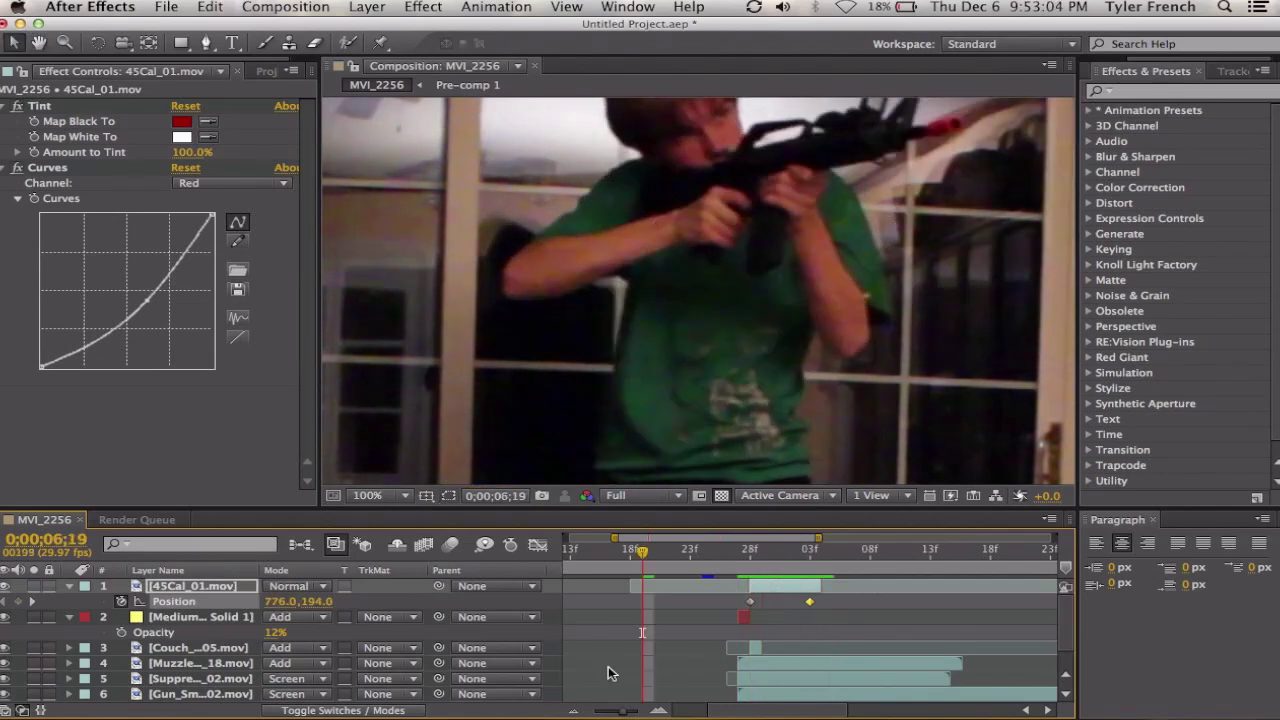
key("space")
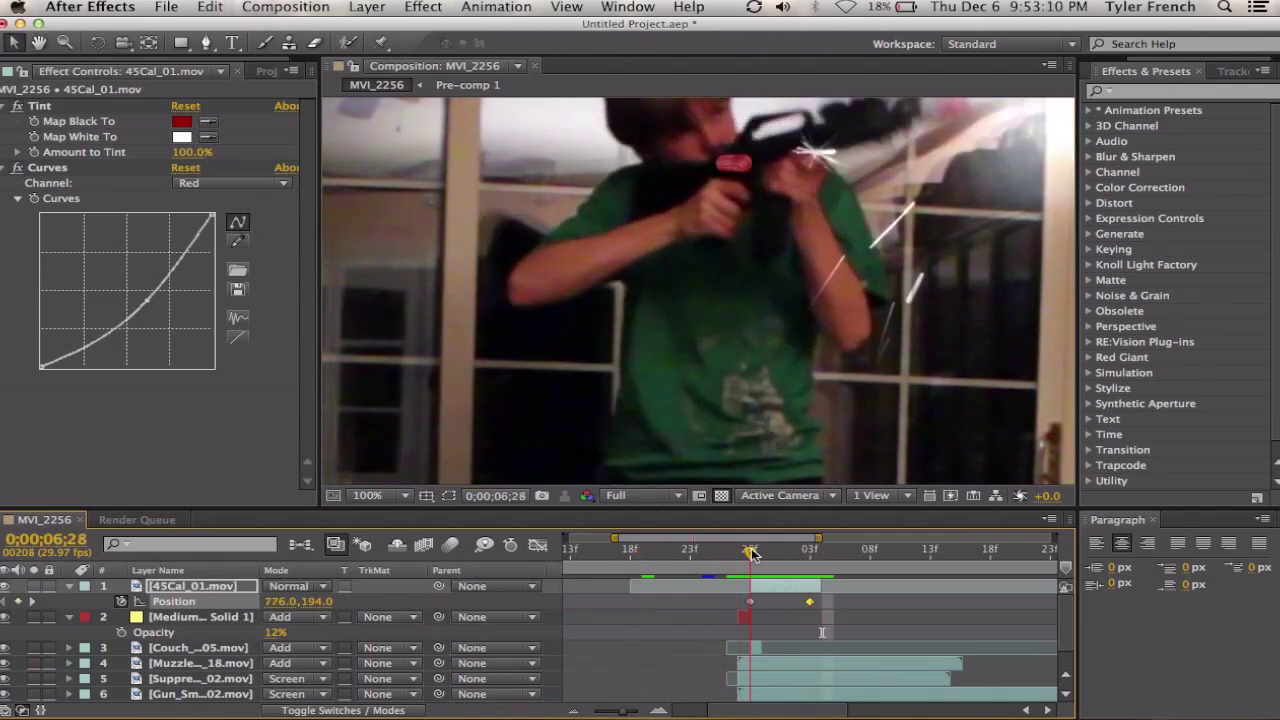
mouse_move(775, 556)
left_mouse_down()
mouse_move(755, 552)
mouse_move(803, 556)
mouse_move(775, 550)
left_mouse_up()
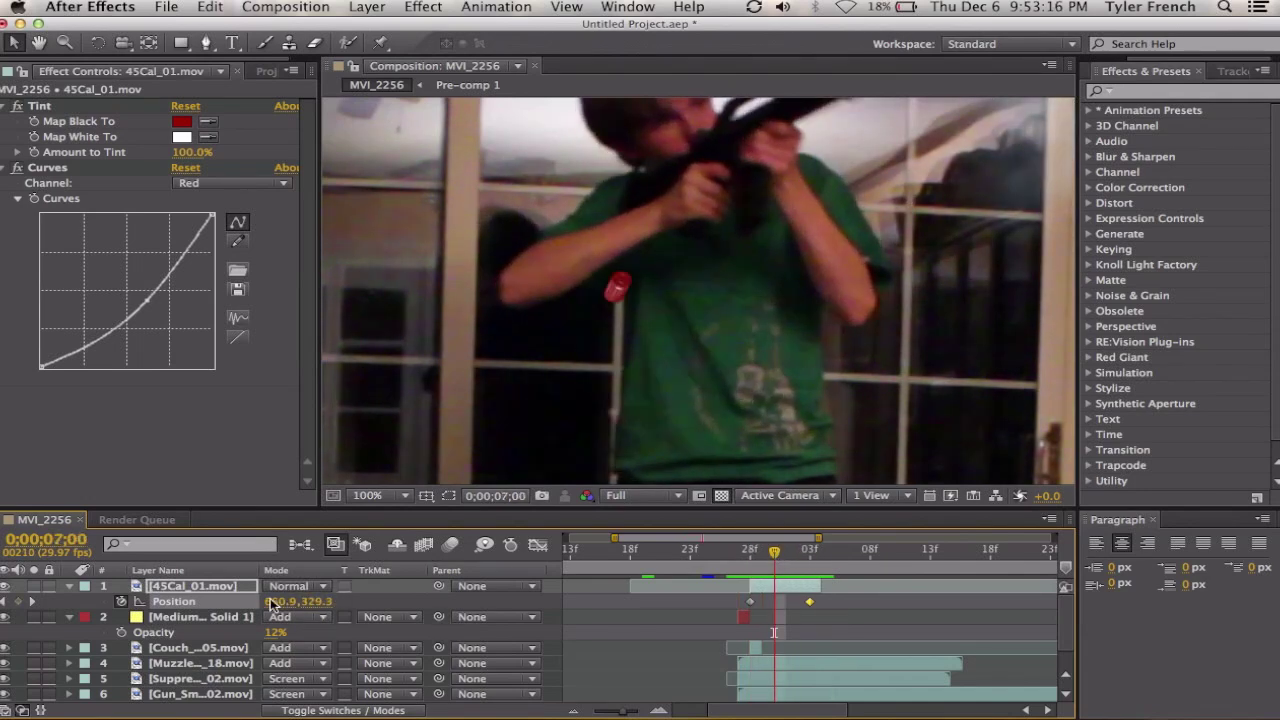
left_click(386, 711)
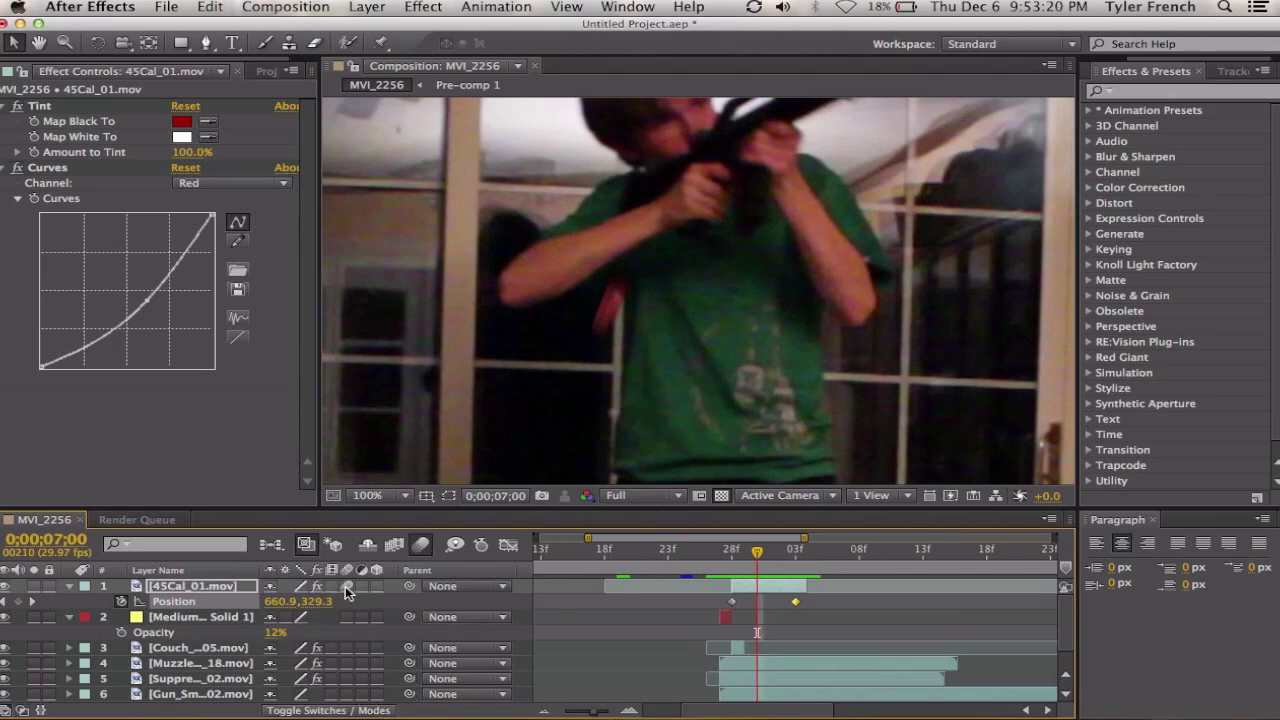
Step: Step to frame 7;00 and set the composition's motion blur Shutter Angle to 180° in Advanced settings
left_click(722, 564)
key("Page_Down")
key("Page_Down")
key("Page_Down")
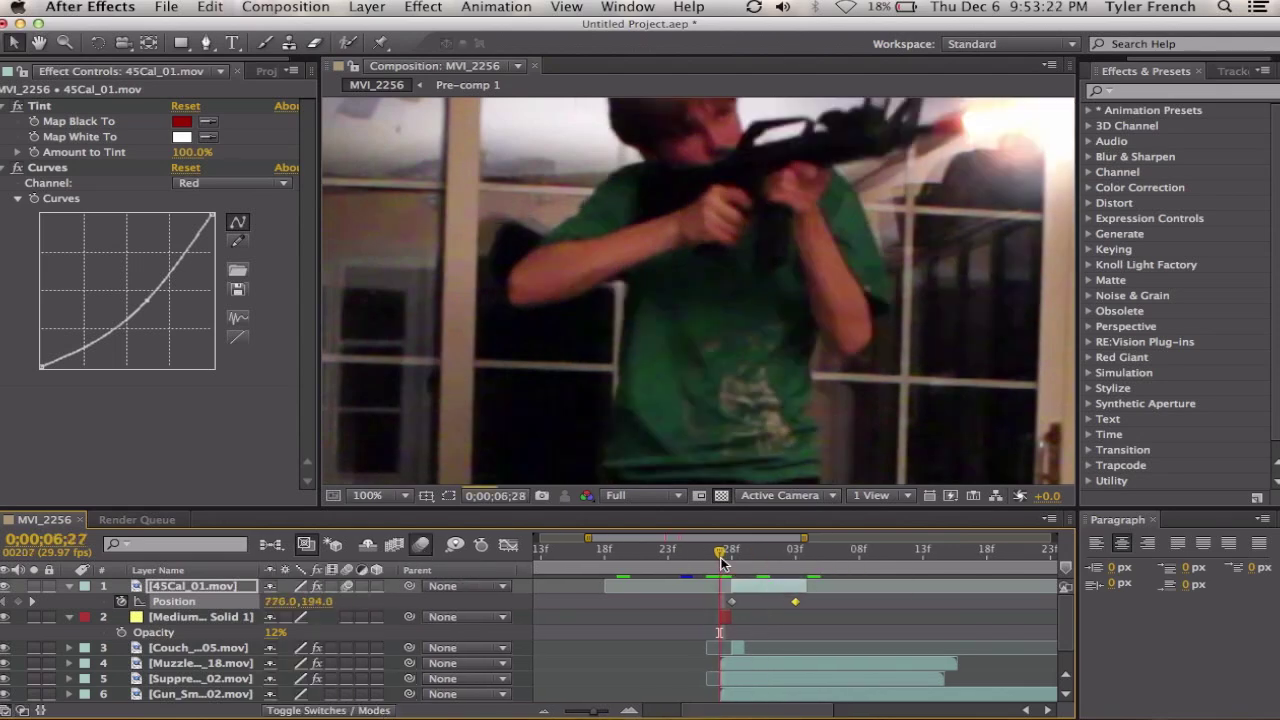
left_click(313, 7)
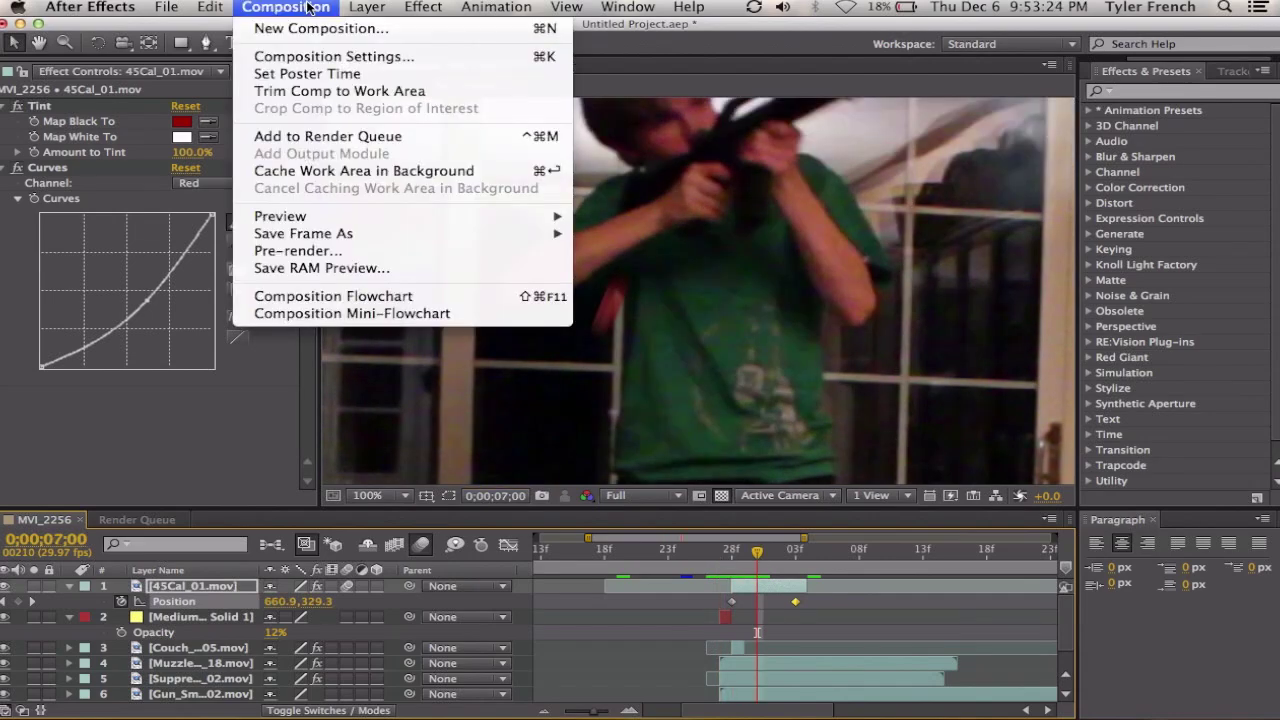
left_click(345, 54)
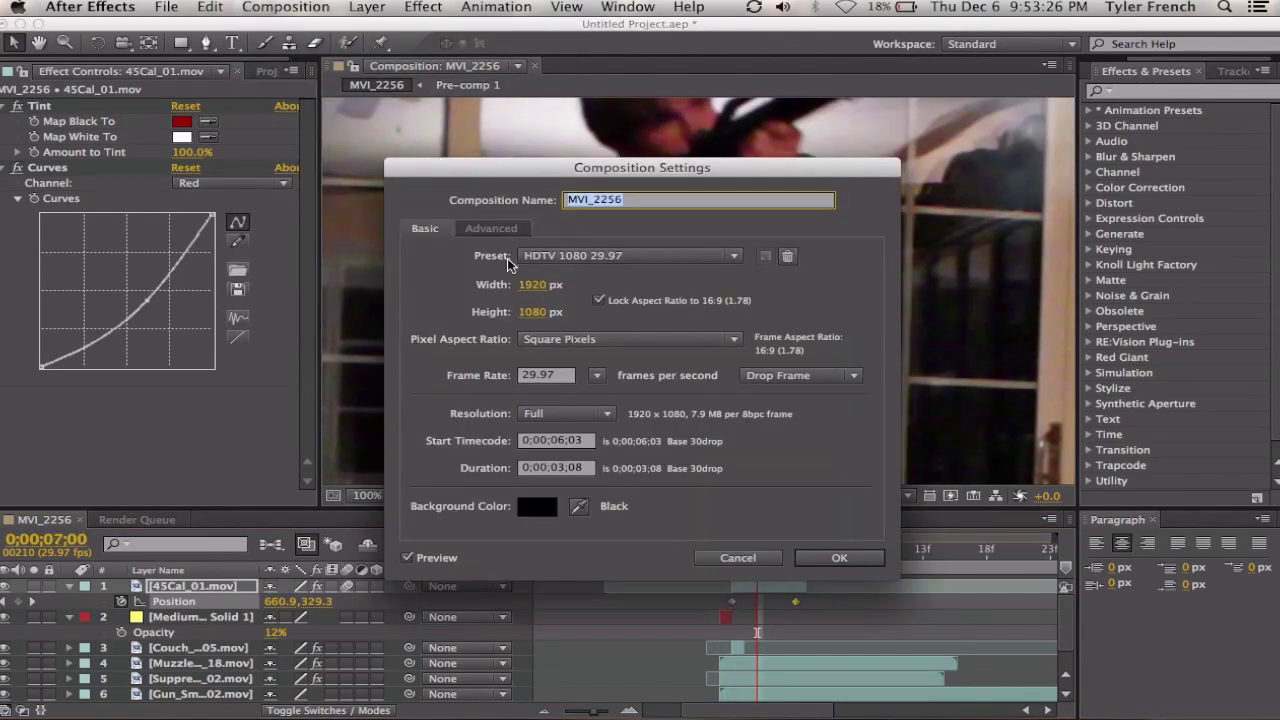
left_click(491, 228)
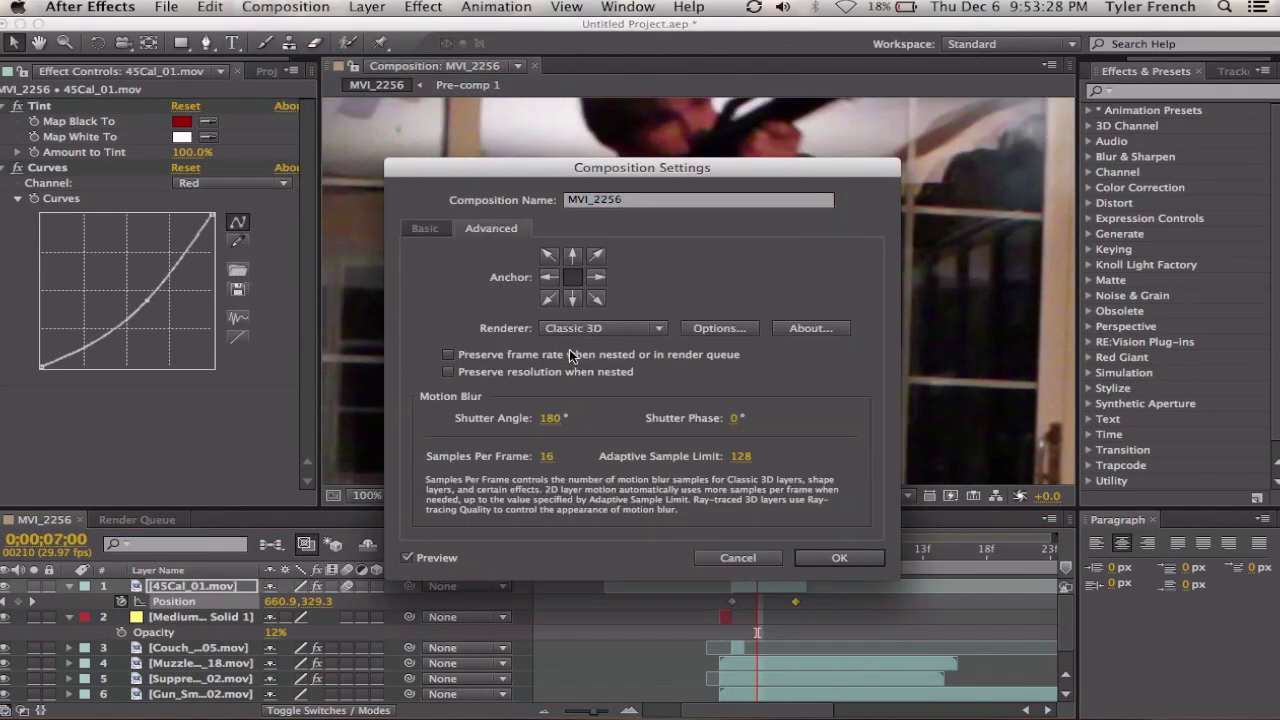
left_click(552, 419)
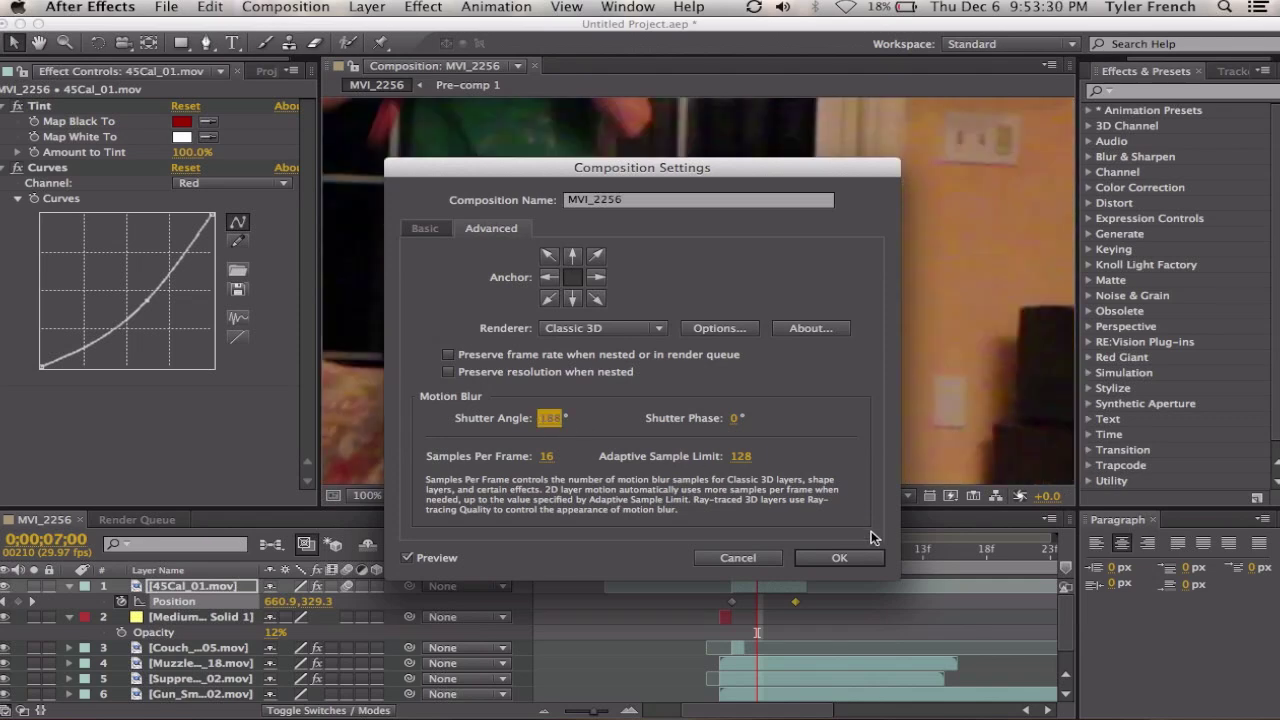
left_click(839, 557)
scroll(667, 408, "down", 4)
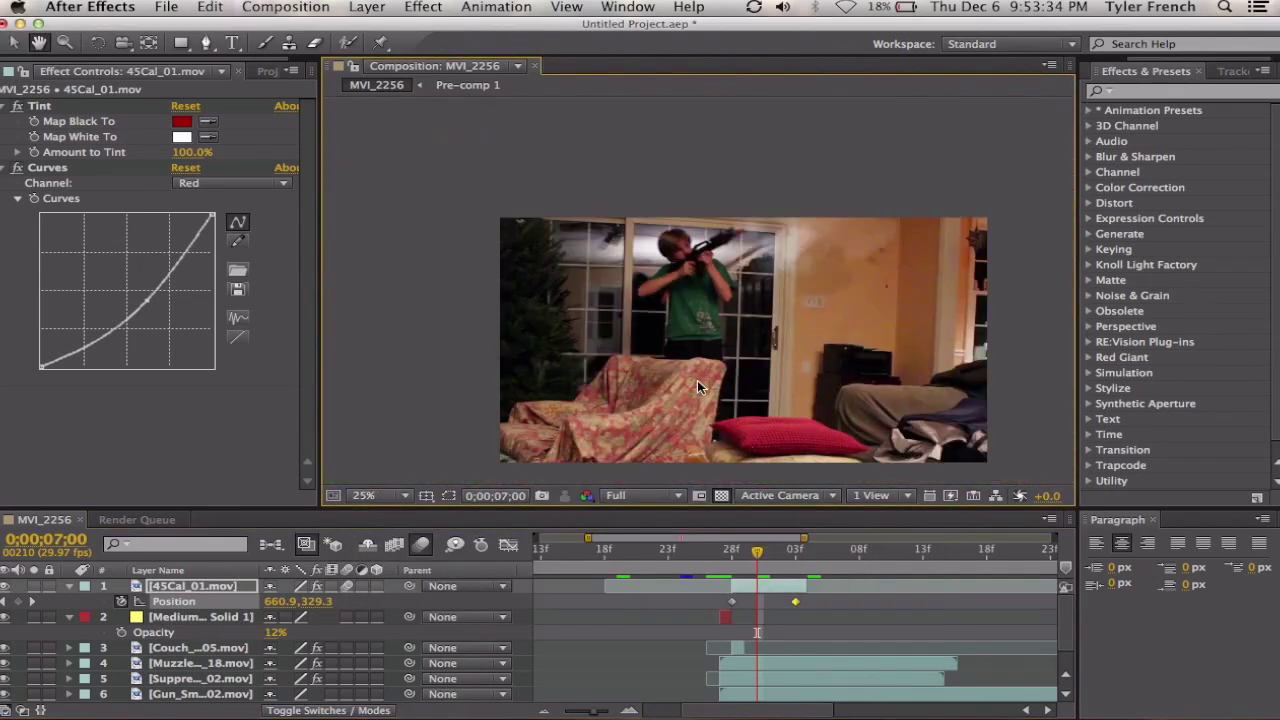
scroll(642, 266, "up", 2)
scroll(642, 266, "up", 4)
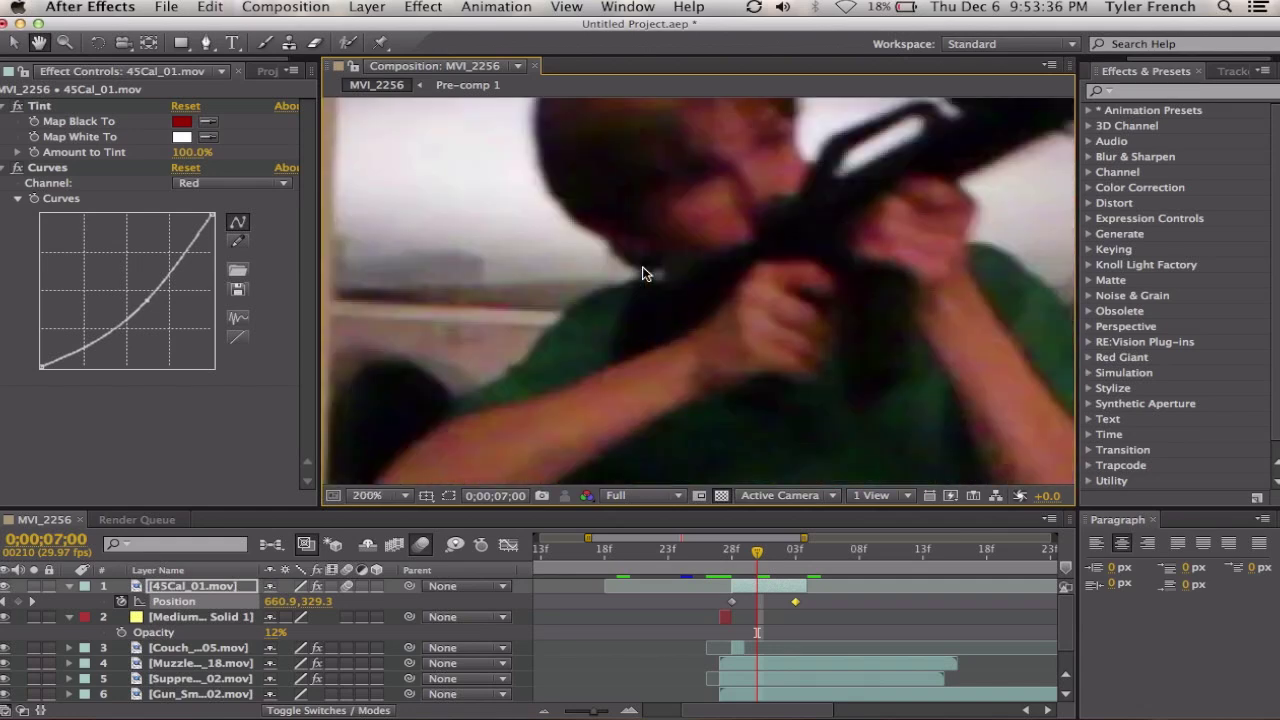
scroll(626, 296, "down", 4)
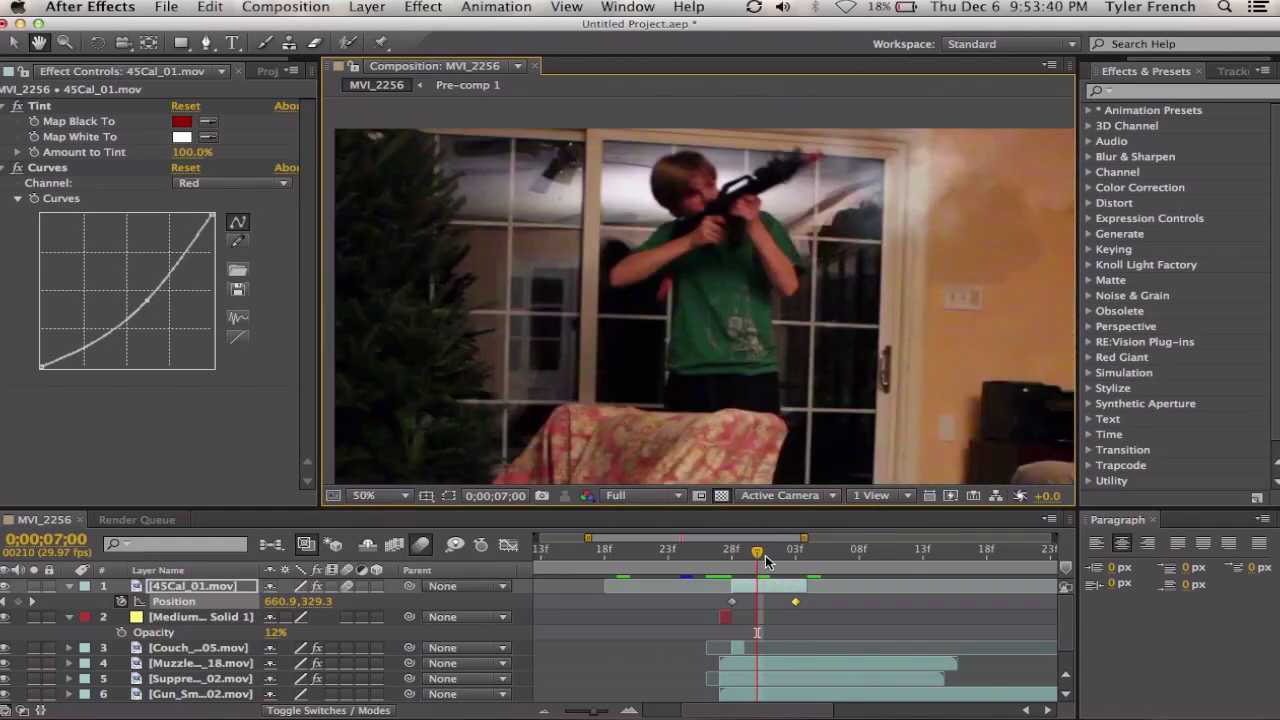
left_click_drag(766, 562, 728, 556)
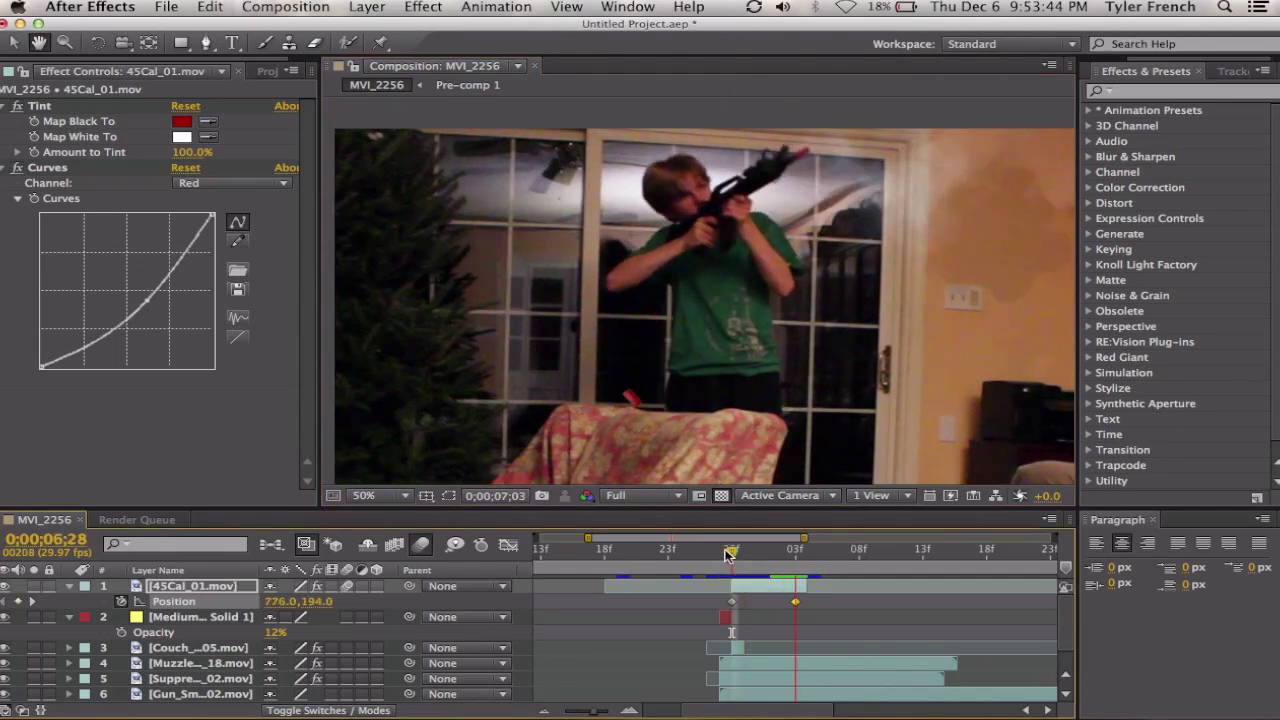
key("space")
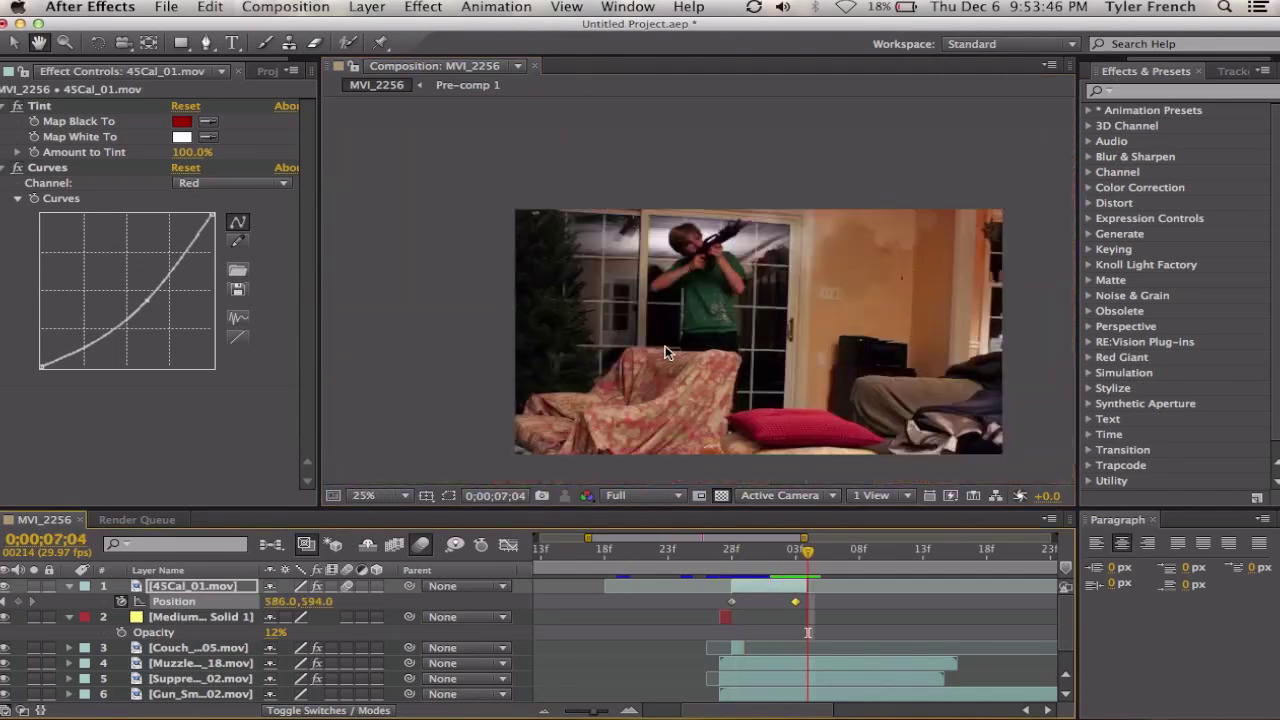